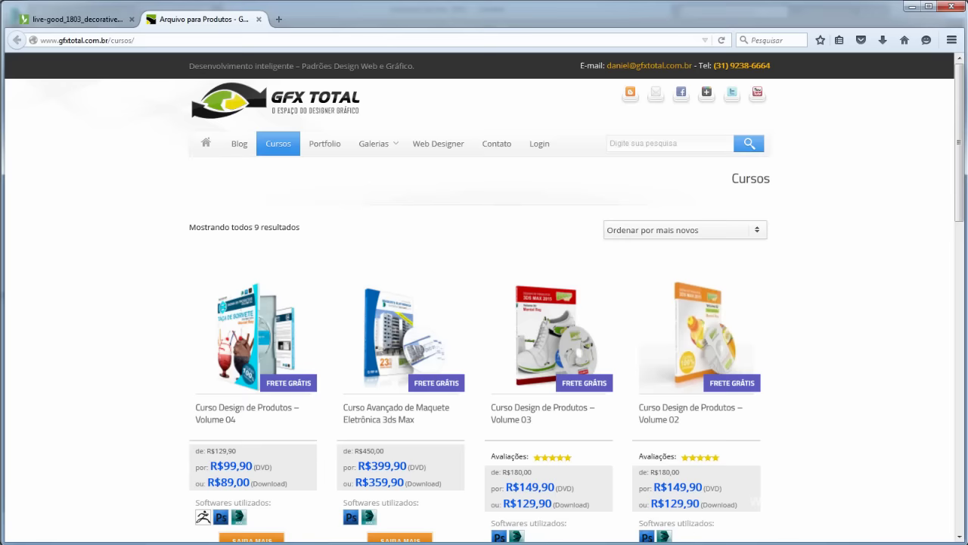
View the grey pillow reference photo in Firefox, then return to the empty 3ds Max scene
left_click(81, 23)
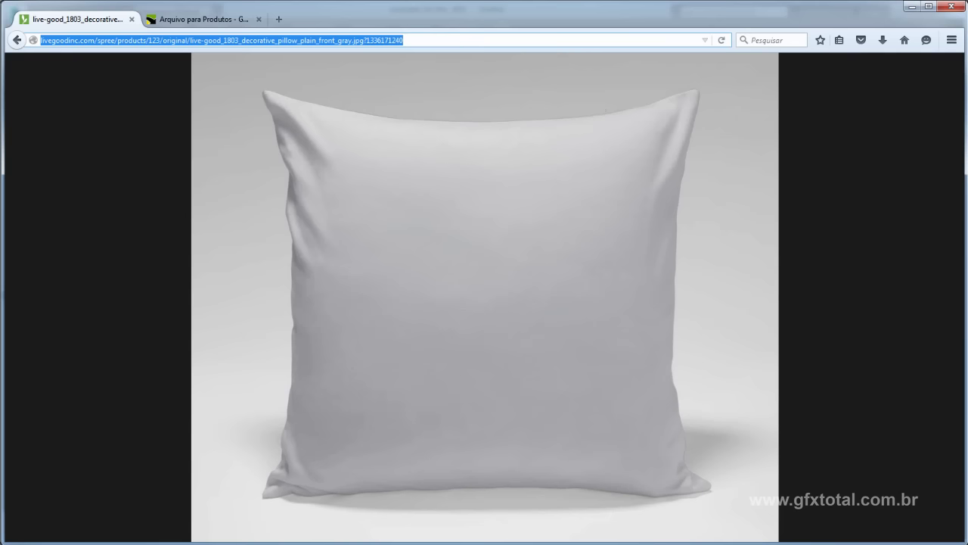
key("alt+Tab")
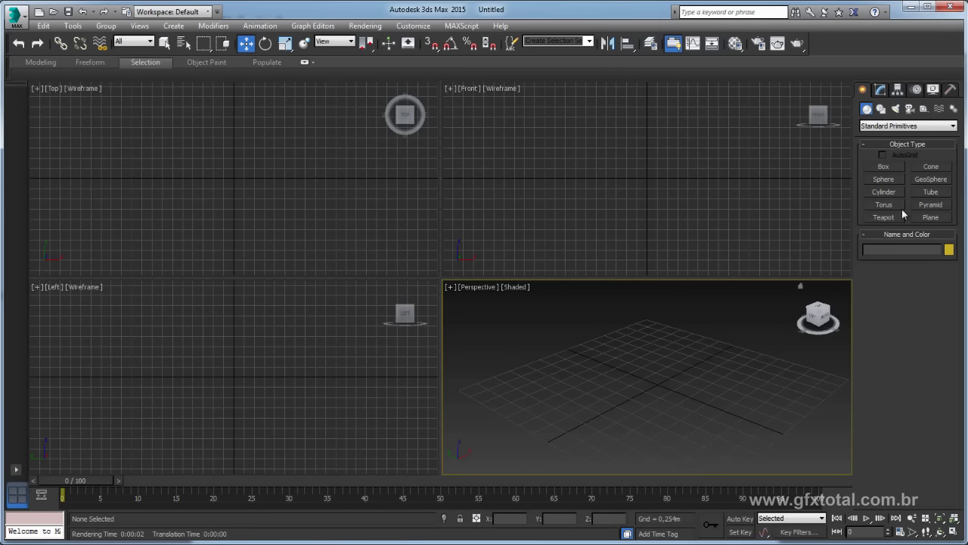
Create a flat box and maximize the perspective viewport around it
left_click(885, 166)
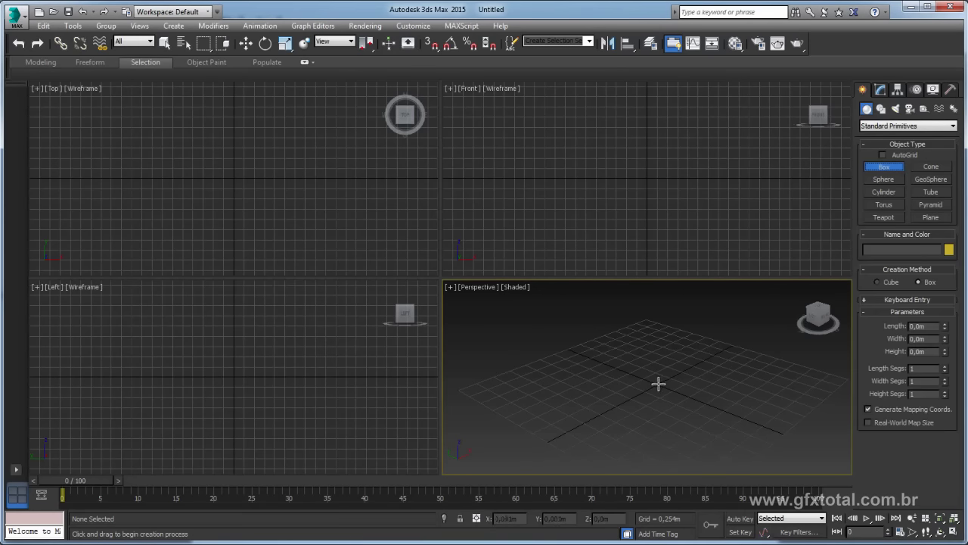
left_click_drag(659, 385, 717, 416)
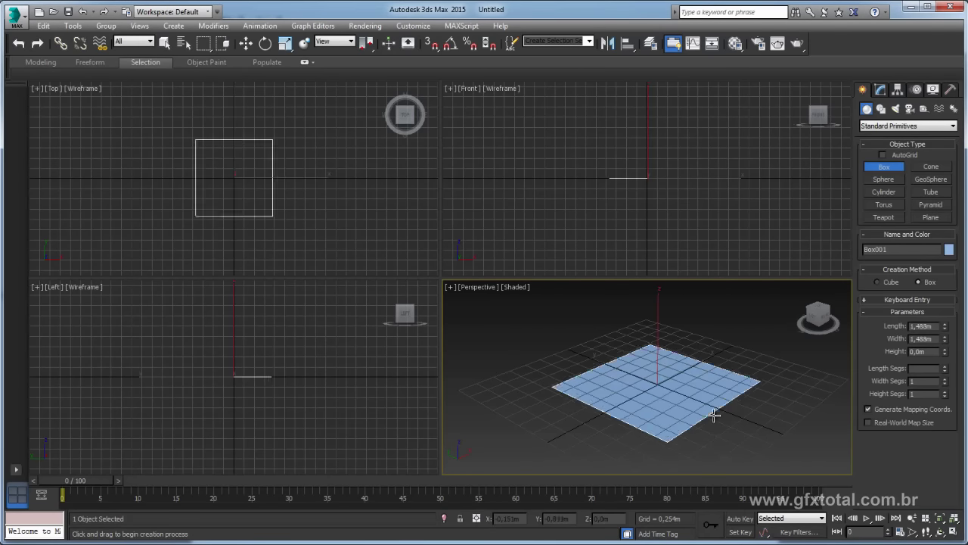
left_click(716, 373)
key("w")
mouse_move(702, 355)
middle_mouse_down("alt")
mouse_move(746, 374)
mouse_move(689, 391)
middle_mouse_up("alt")
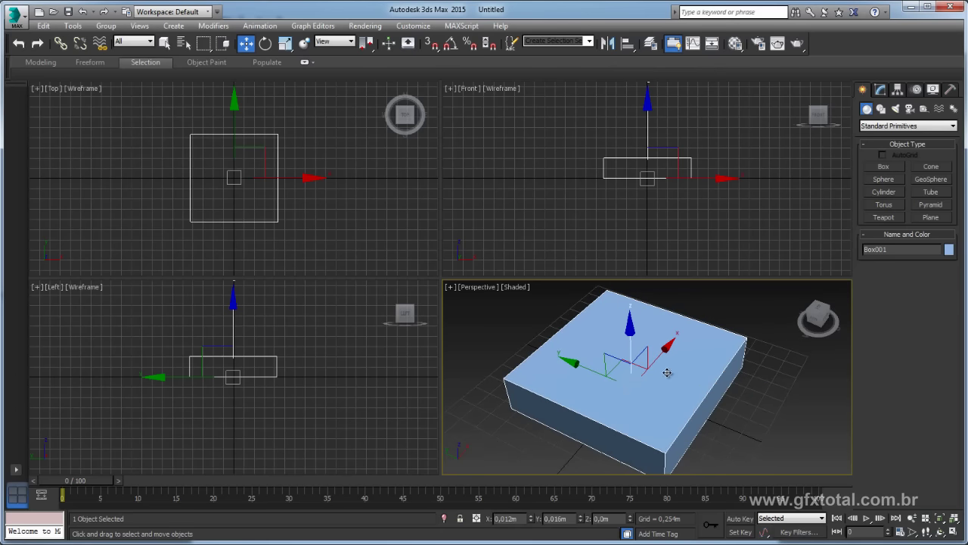
left_click(953, 531)
Convert the box to Editable Poly and connect a horizontal edge loop around its middle
right_click(445, 237)
mouse_move(485, 355)
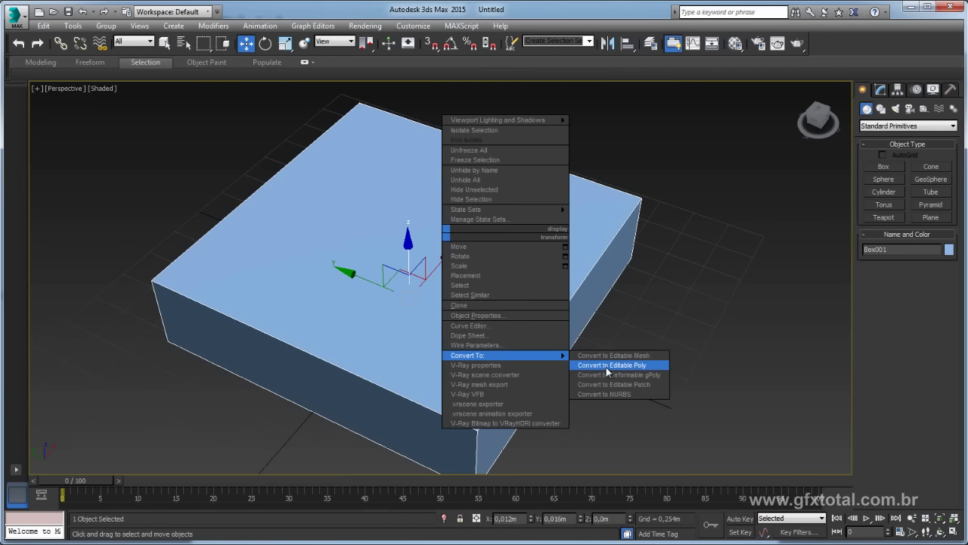
left_click(609, 365)
middle_click_drag(587, 366, 553, 294, "alt")
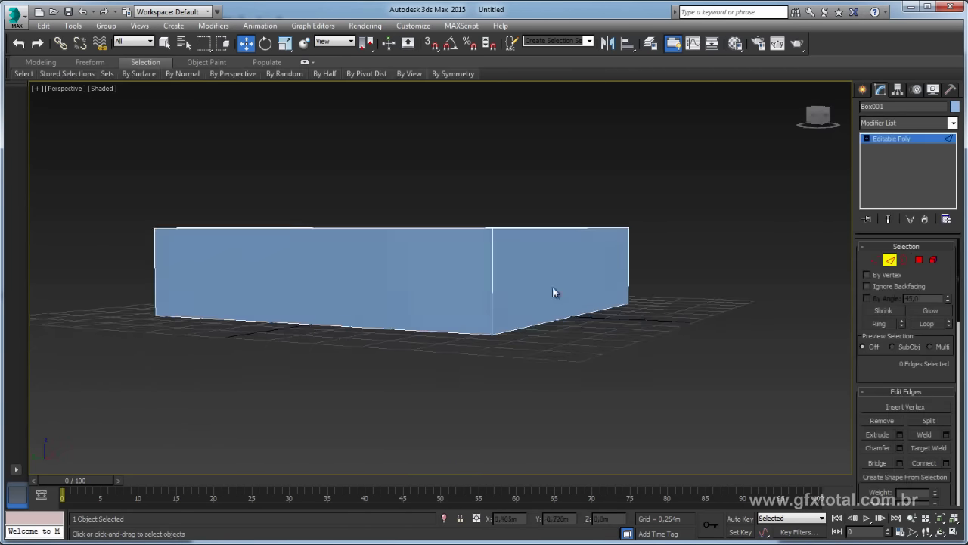
left_click(493, 278)
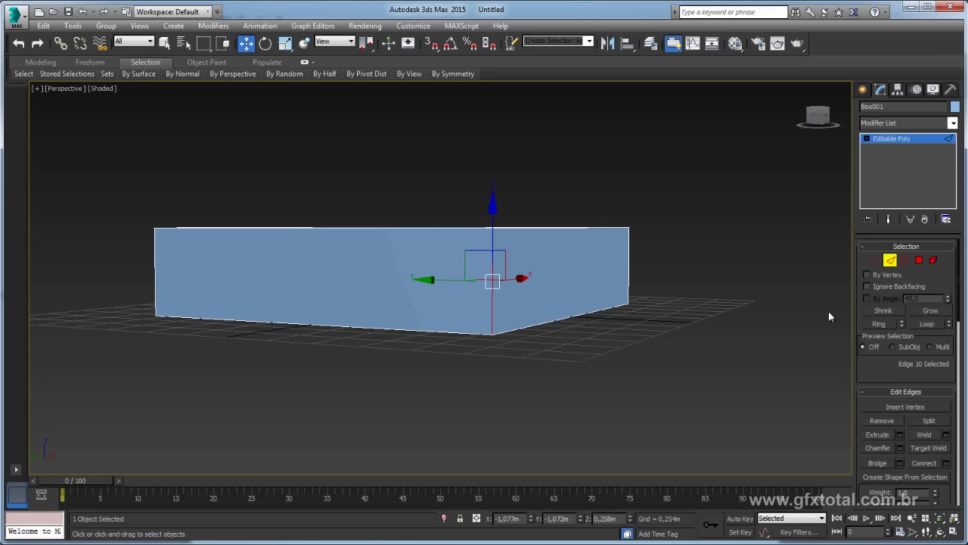
left_click(882, 325)
left_click(926, 462)
Select the box's top polygon in Polygon mode
mouse_move(717, 306)
middle_mouse_down("alt")
mouse_move(692, 318)
mouse_move(711, 326)
mouse_move(847, 264)
middle_mouse_up("alt")
left_click(919, 261)
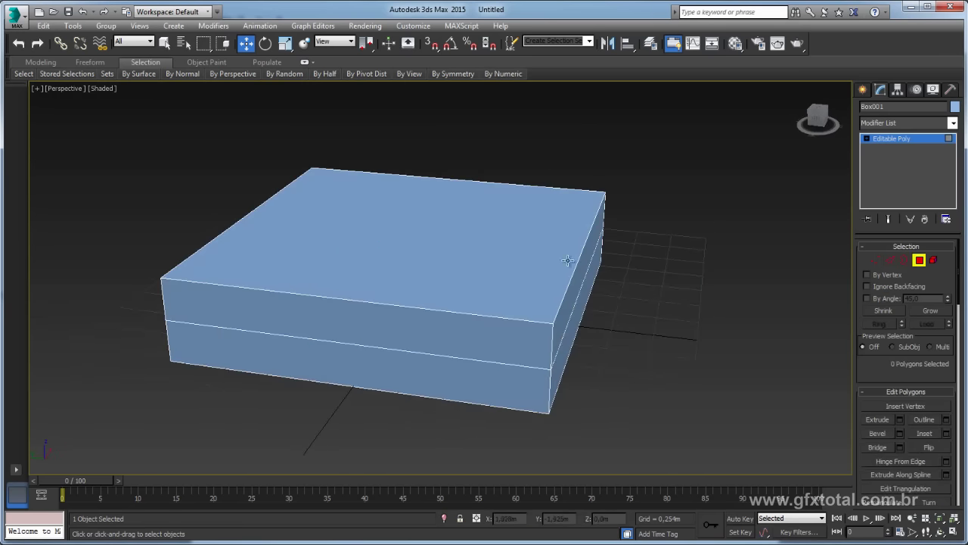
left_click(524, 306)
mouse_move(524, 306)
middle_mouse_down("alt")
mouse_move(535, 281)
mouse_move(493, 235)
mouse_move(572, 300)
middle_mouse_up("alt")
Add the bottom face and scale both top and bottom faces down to about 49%
left_click(493, 235, "ctrl")
key("e")
key("r")
mouse_move(398, 272)
left_mouse_down()
mouse_move(444, 327)
mouse_move(432, 277)
mouse_move(443, 267)
mouse_move(446, 316)
mouse_move(439, 307)
left_mouse_up()
mouse_move(438, 306)
middle_mouse_down("alt")
mouse_move(447, 270)
mouse_move(479, 283)
mouse_move(450, 333)
middle_mouse_up("alt")
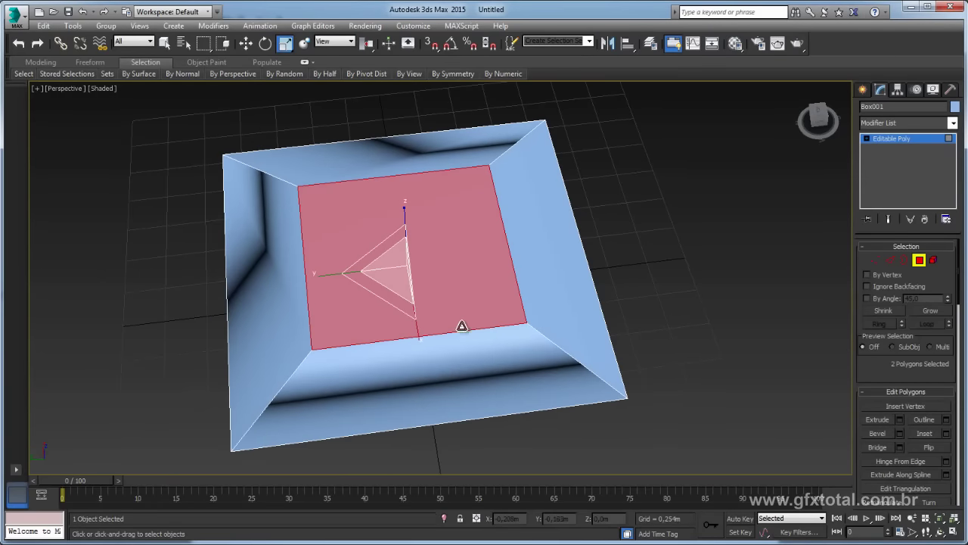
key("ctrl+z")
middle_click_drag(490, 305, 448, 313, "alt")
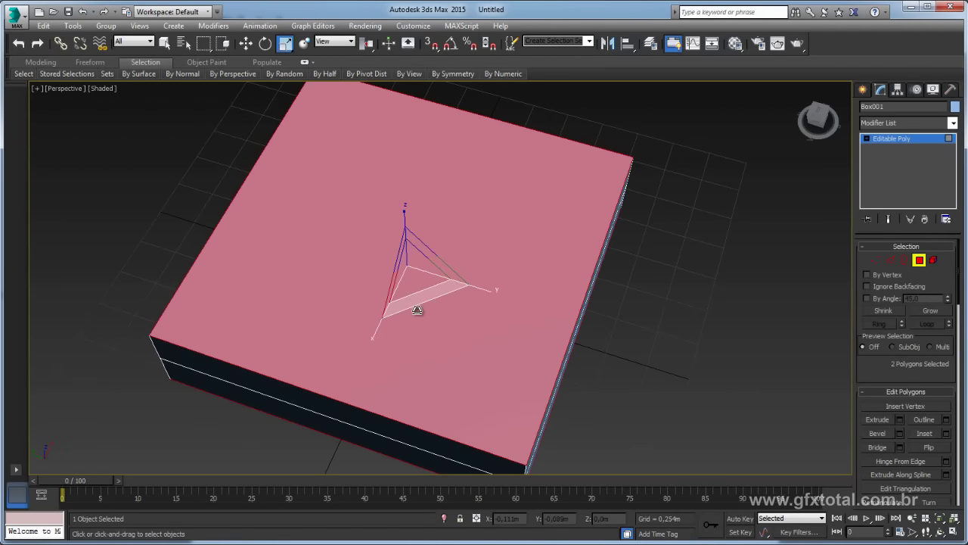
left_click_drag(417, 304, 405, 255)
mouse_move(406, 256)
middle_mouse_down("alt")
mouse_move(461, 271)
mouse_move(444, 302)
middle_mouse_up("alt")
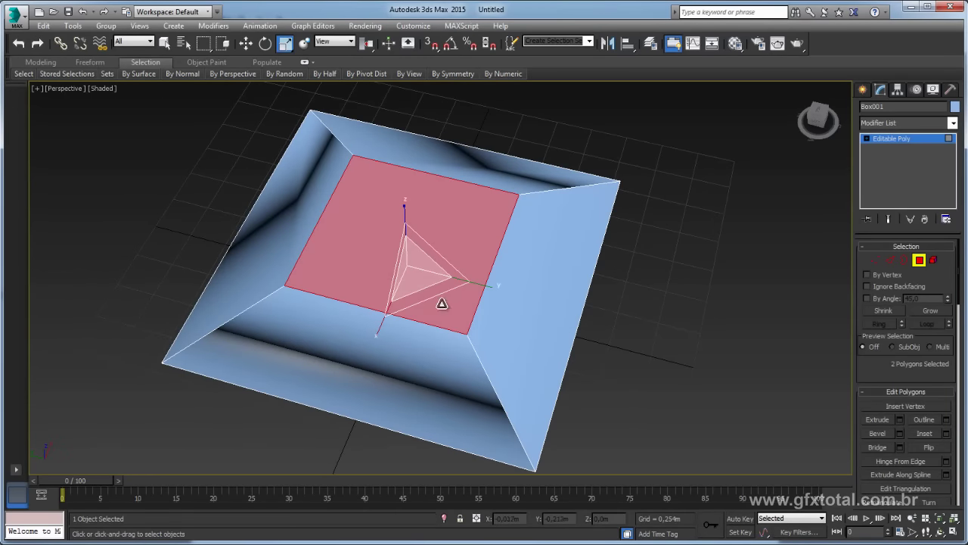
left_click_drag(430, 298, 408, 230)
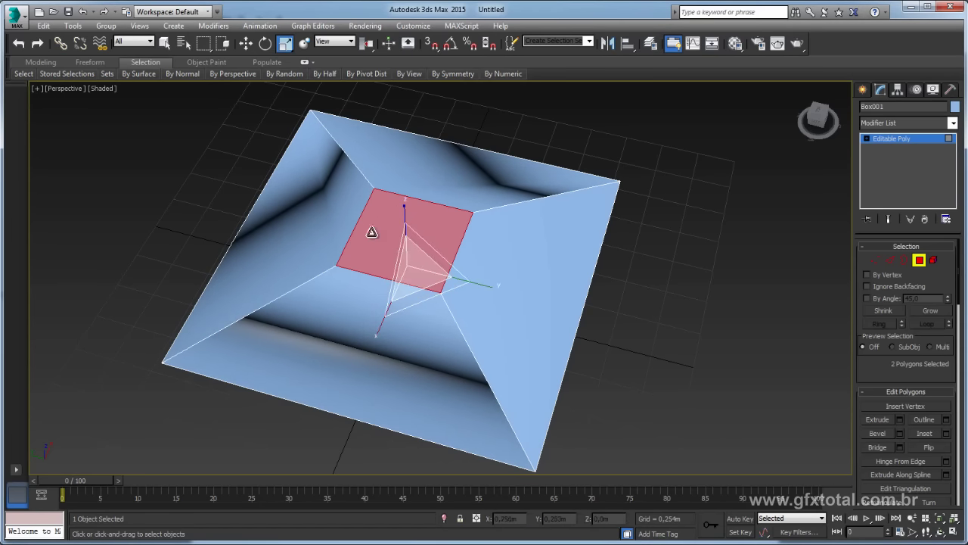
mouse_move(434, 270)
middle_mouse_down("alt")
mouse_move(454, 320)
mouse_move(419, 280)
middle_mouse_up("alt")
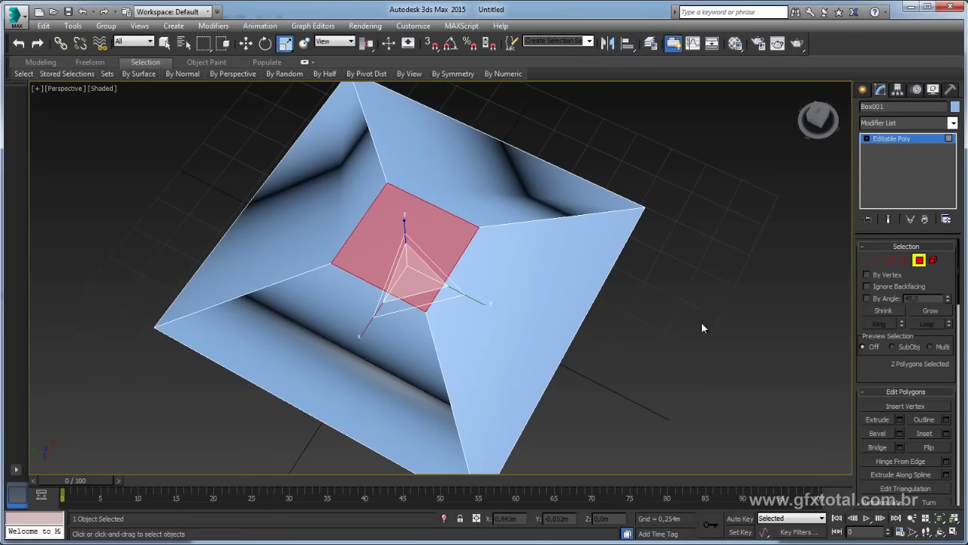
Inset the selected top and bottom faces with a wider inset amount
left_click(946, 435)
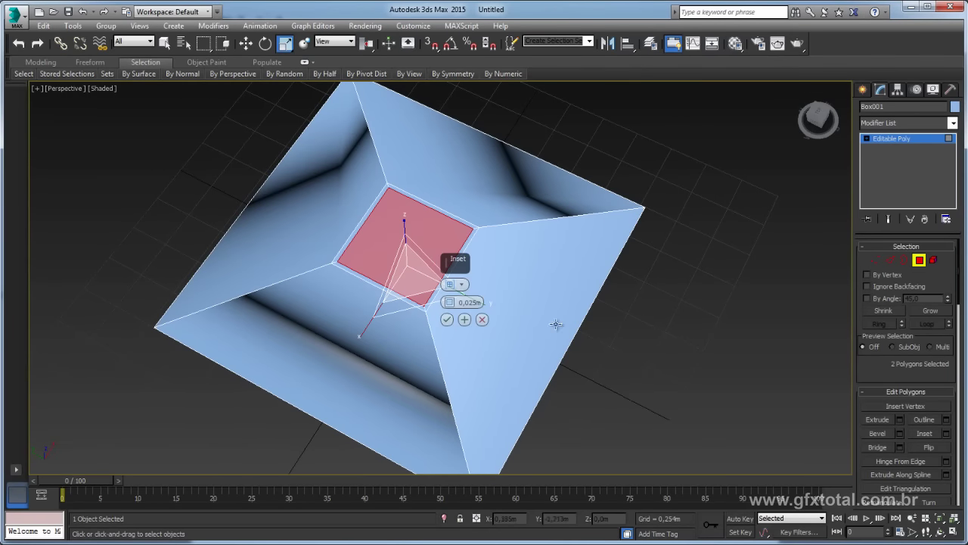
left_click_drag(449, 302, 451, 262)
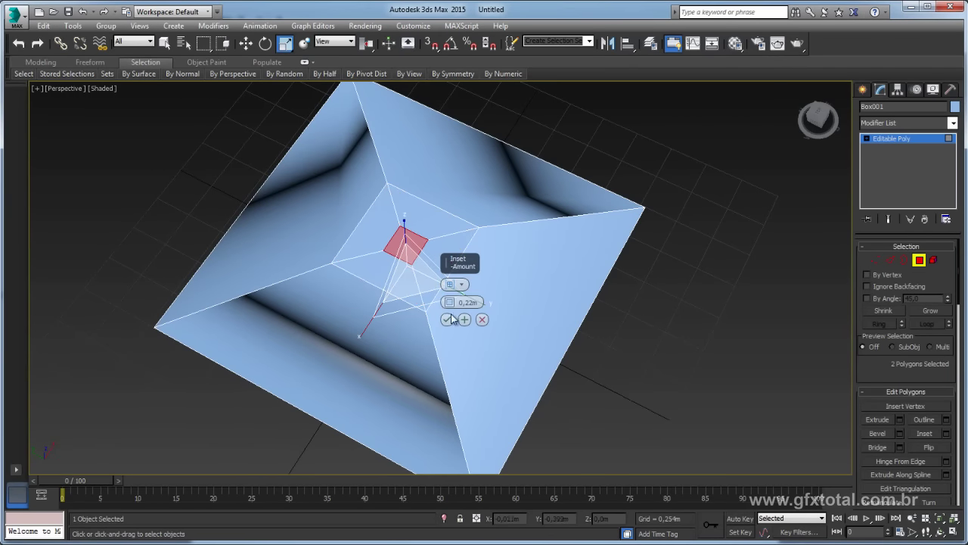
left_click(447, 319)
mouse_move(447, 320)
middle_mouse_down("alt")
mouse_move(643, 310)
mouse_move(674, 297)
mouse_move(705, 237)
middle_mouse_up("alt")
Select the small centre polygon and collapse it into a single point
left_click(673, 298)
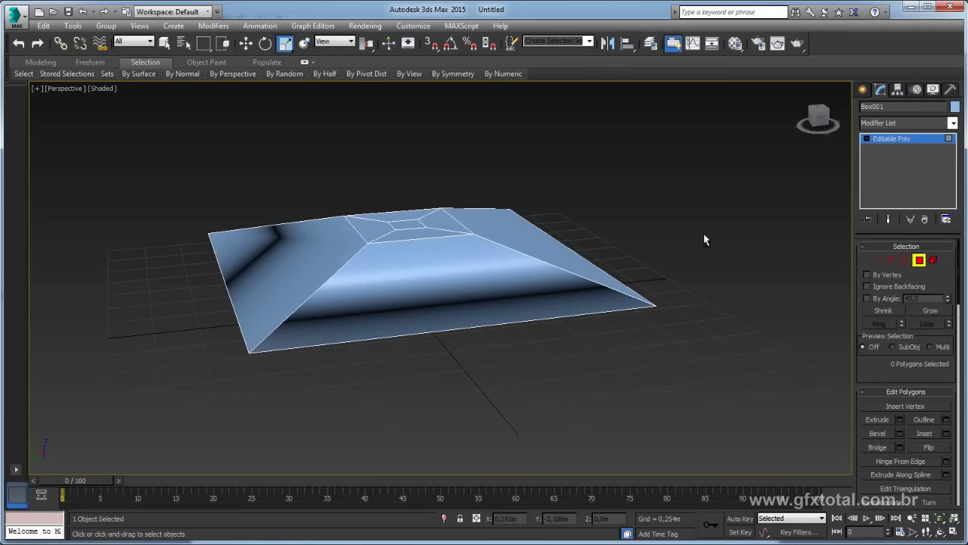
left_click(402, 222)
mouse_move(402, 222)
middle_mouse_down("alt")
mouse_move(710, 270)
mouse_move(764, 303)
middle_mouse_up("alt")
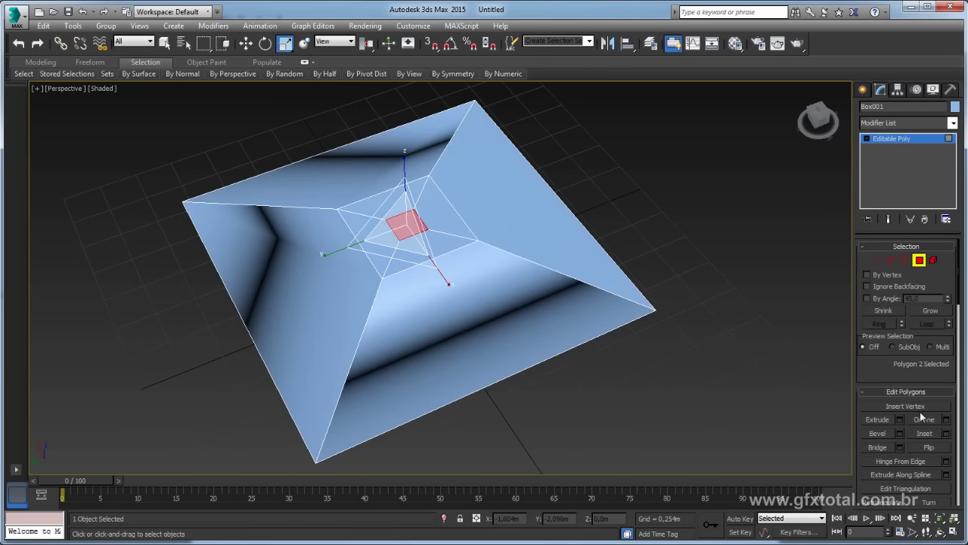
left_click_drag(875, 373, 890, 260)
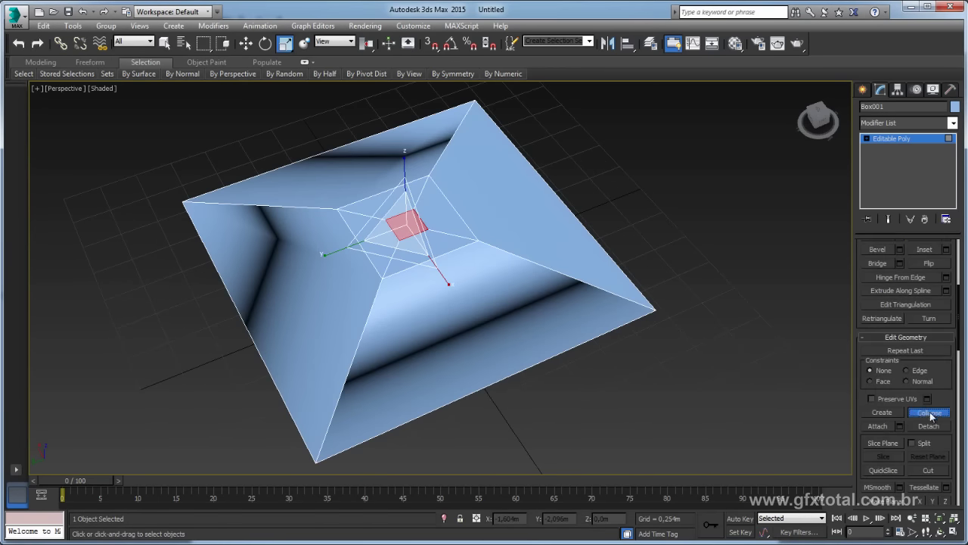
mouse_move(719, 363)
middle_mouse_down("alt")
mouse_move(674, 285)
mouse_move(438, 280)
middle_mouse_up("alt")
middle_click_drag(487, 319, 454, 393, "alt")
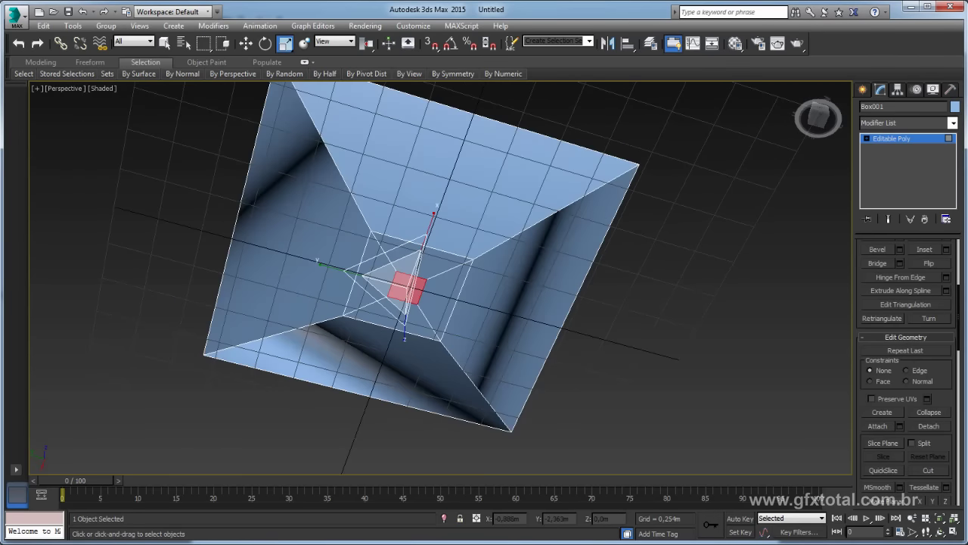
left_click(927, 412)
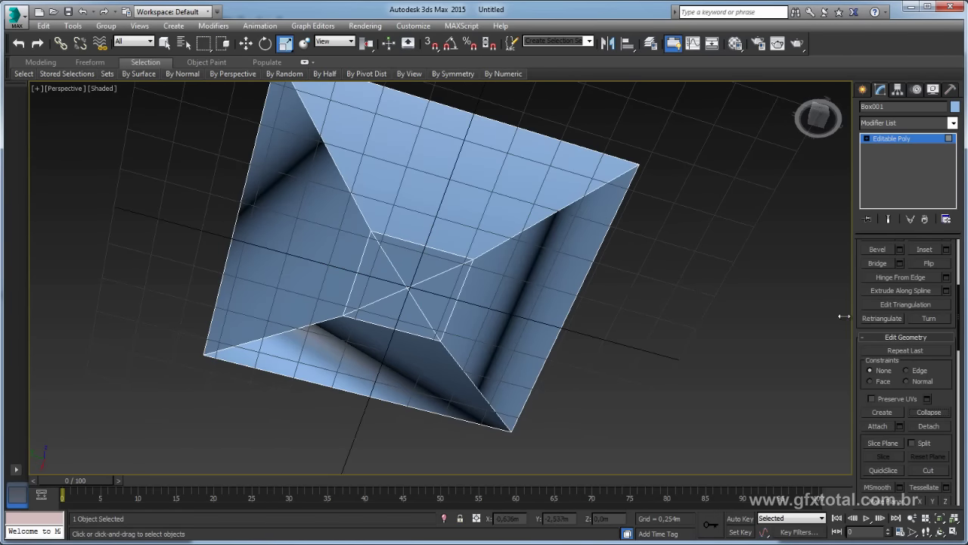
left_click_drag(852, 316, 795, 320)
mouse_move(711, 318)
middle_mouse_down("alt")
mouse_move(602, 297)
mouse_move(585, 351)
middle_mouse_up("alt")
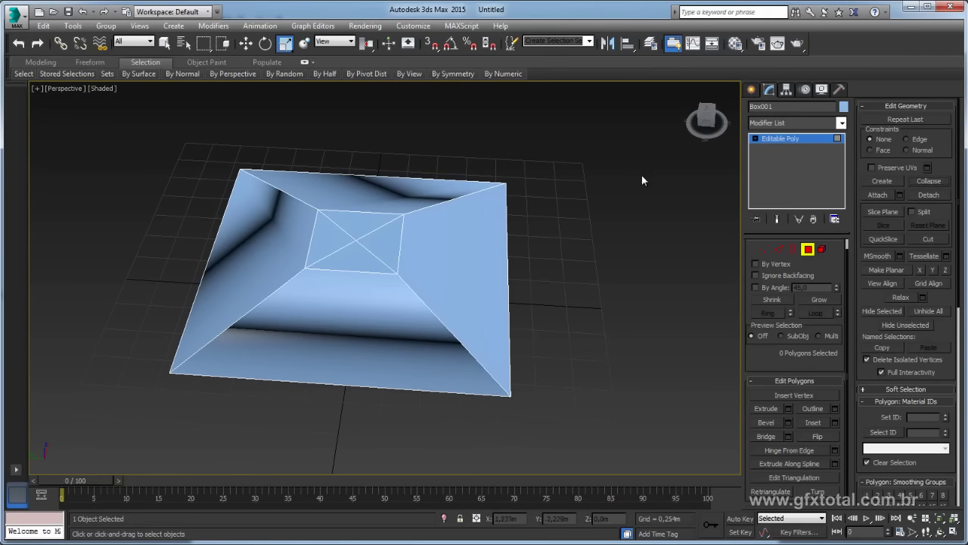
Add a TurboSmooth modifier with 3 iterations to Box001
key("4")
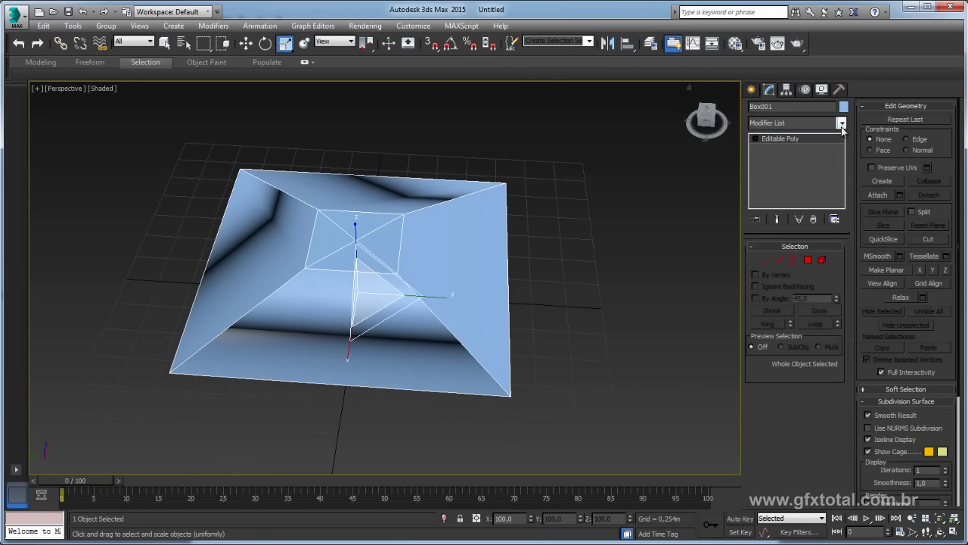
left_click(842, 123)
scroll(792, 378, "down", 5)
scroll(792, 424, "down", 5)
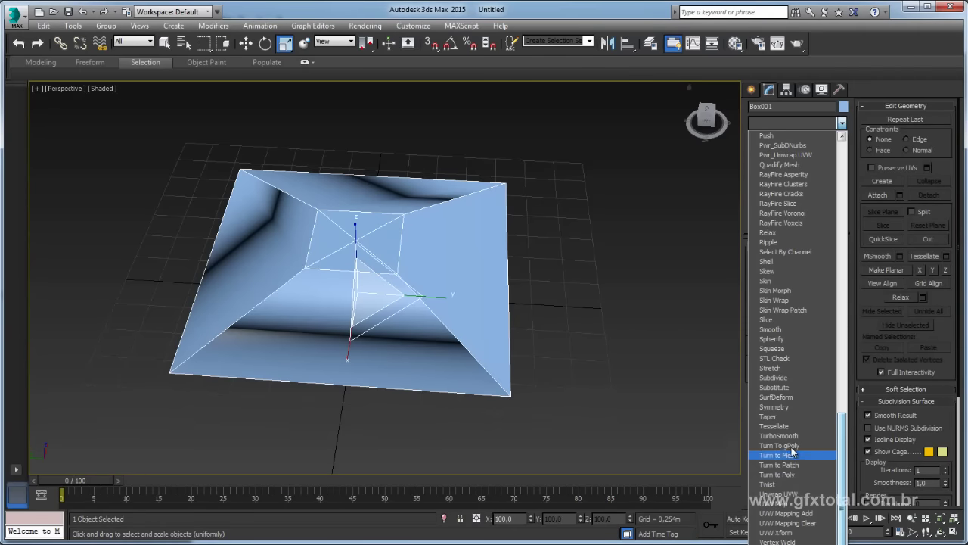
left_click(778, 436)
left_click(477, 344)
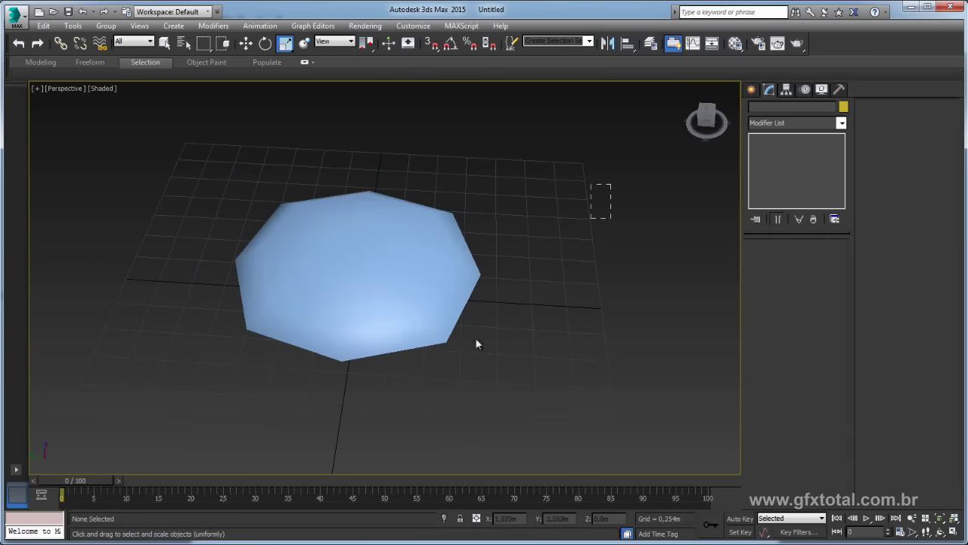
key("ctrl+z")
Reselect the smoothed box and drop back to its base Editable Poly level
left_click(550, 242)
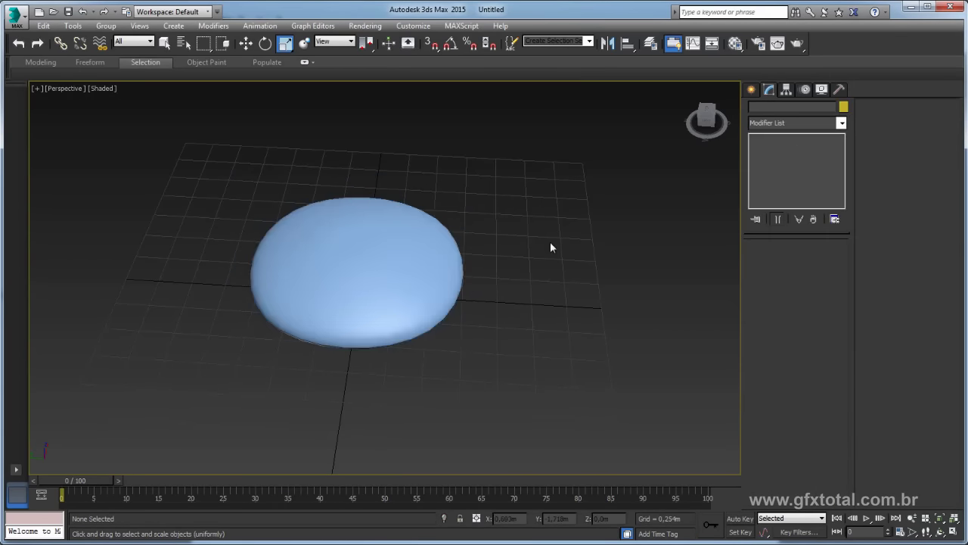
mouse_move(550, 241)
middle_mouse_down()
mouse_move(432, 232)
mouse_move(495, 179)
mouse_move(530, 230)
mouse_move(700, 179)
middle_mouse_up()
left_click(484, 216)
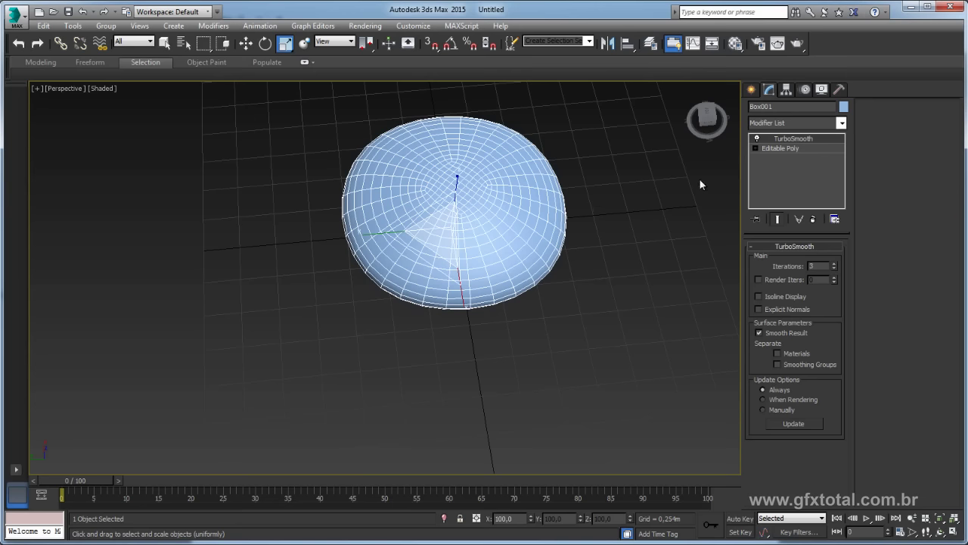
left_click(778, 150)
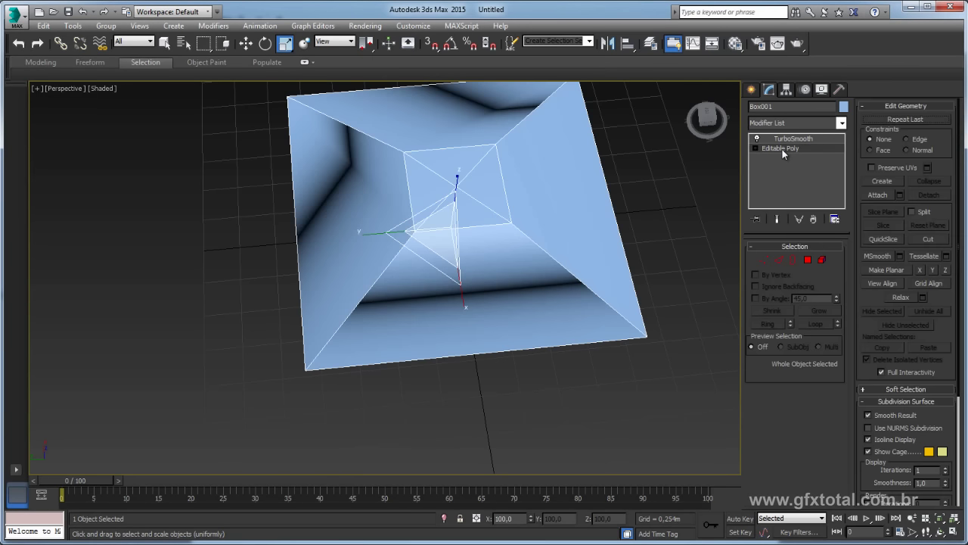
middle_click_drag(704, 188, 454, 242)
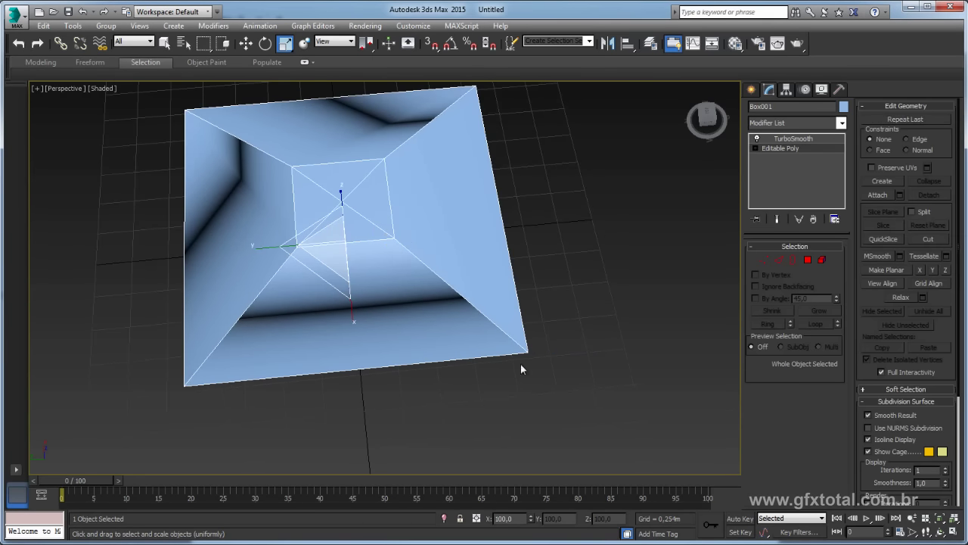
Select the box's full border edge loop in Edge mode
left_click(783, 261)
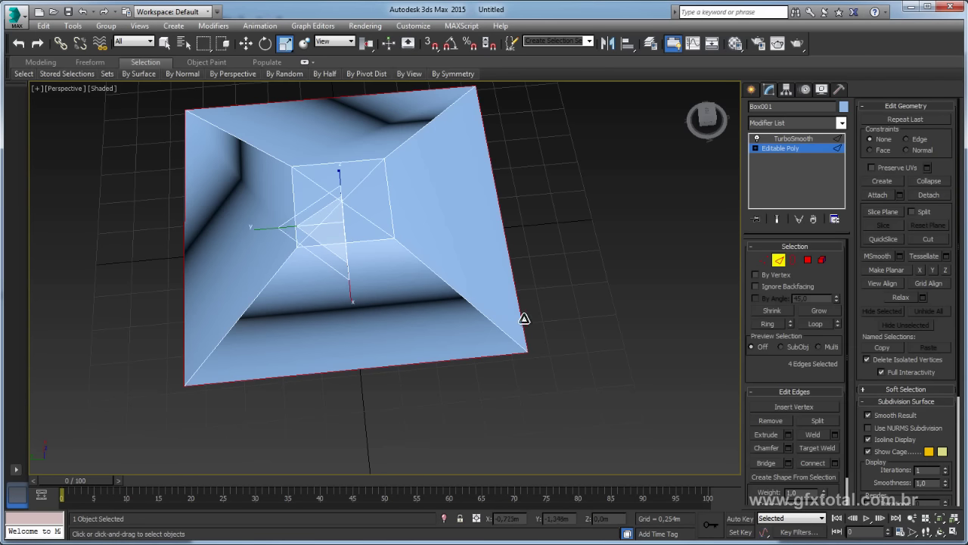
middle_click_drag(561, 329, 500, 262, "alt")
left_click(433, 251)
middle_click_drag(434, 251, 529, 318, "alt")
left_click(816, 325)
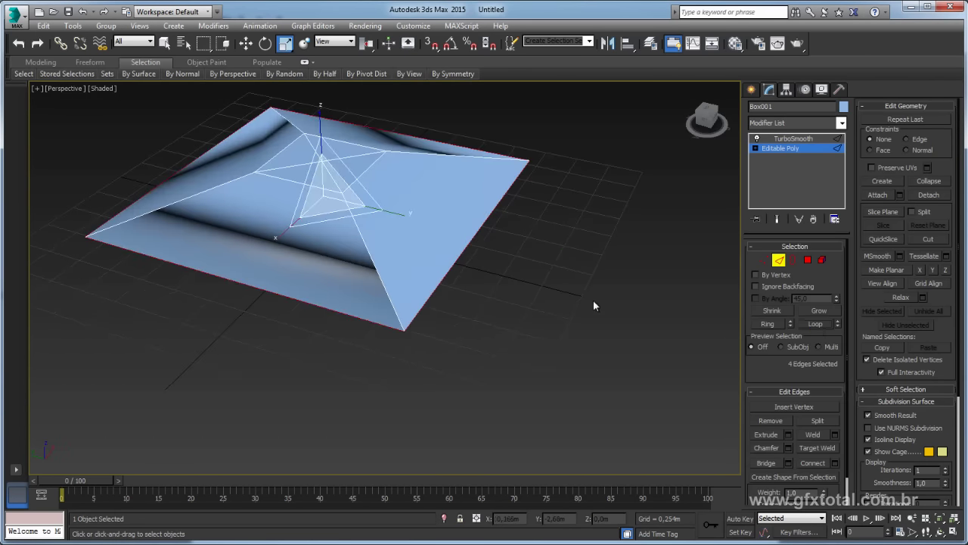
middle_click_drag(593, 300, 370, 100, "alt")
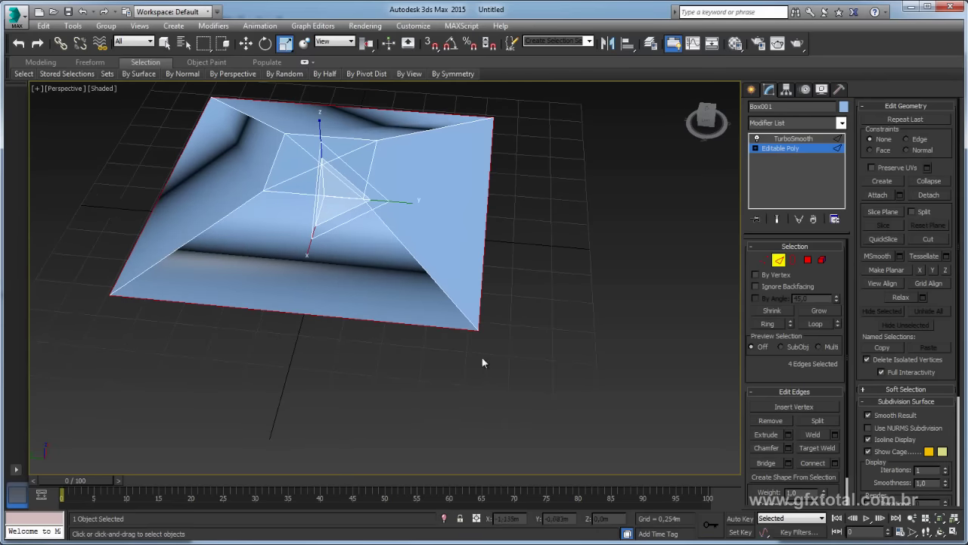
mouse_move(483, 362)
middle_mouse_down("alt")
mouse_move(514, 307)
mouse_move(607, 309)
mouse_move(620, 325)
middle_mouse_up("alt")
scroll(583, 288, "up", 3)
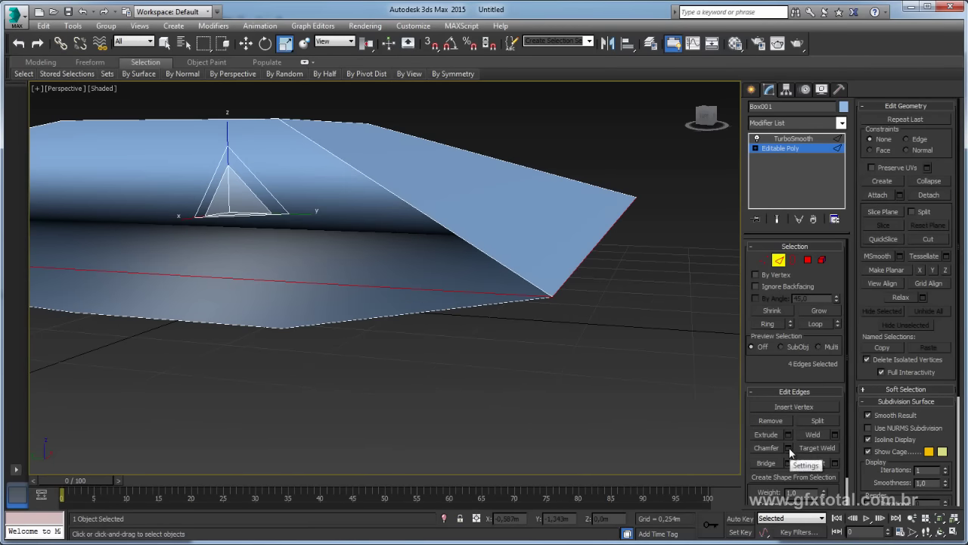
Chamfer the border loop with 2 segments at 0,029m and show the TurboSmooth result
left_click(788, 447)
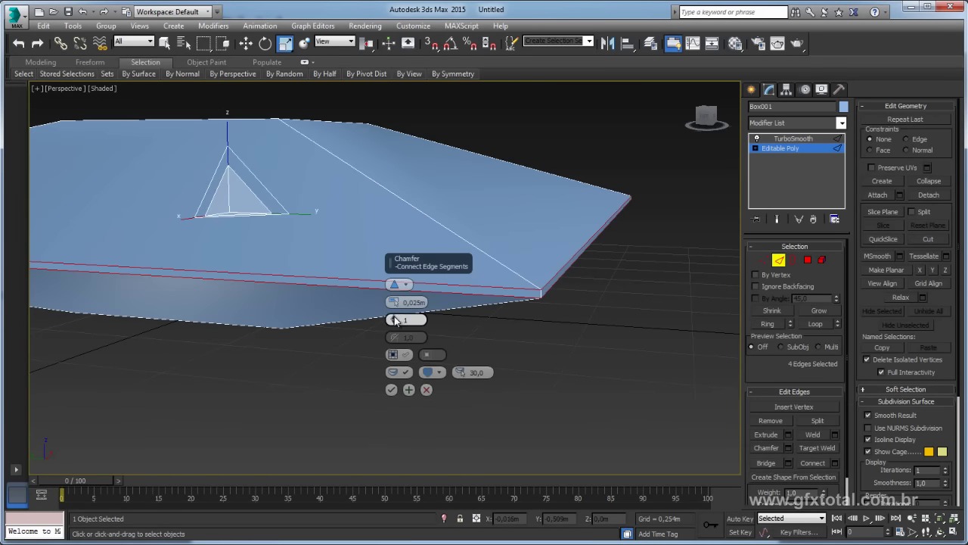
left_click_drag(395, 322, 395, 319)
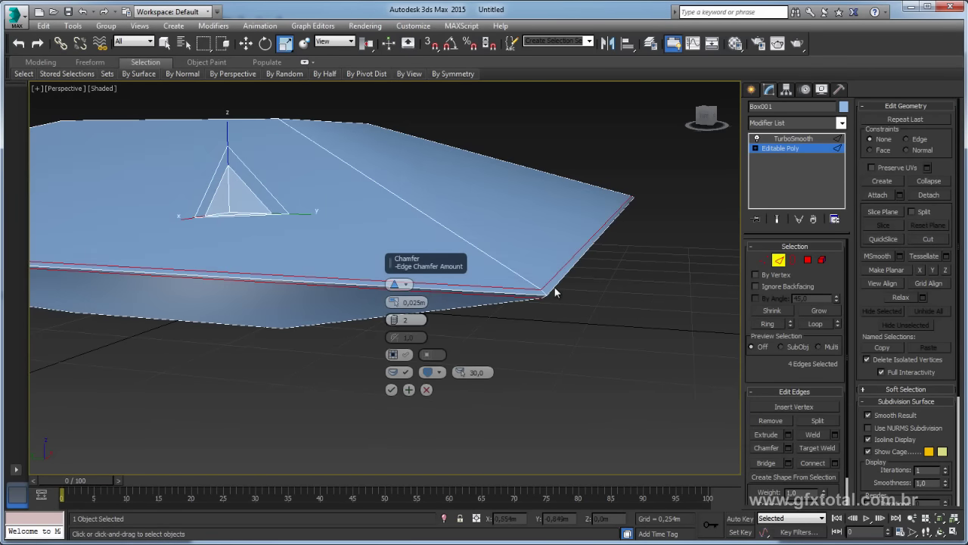
right_click(394, 301)
left_click_drag(394, 302, 399, 300)
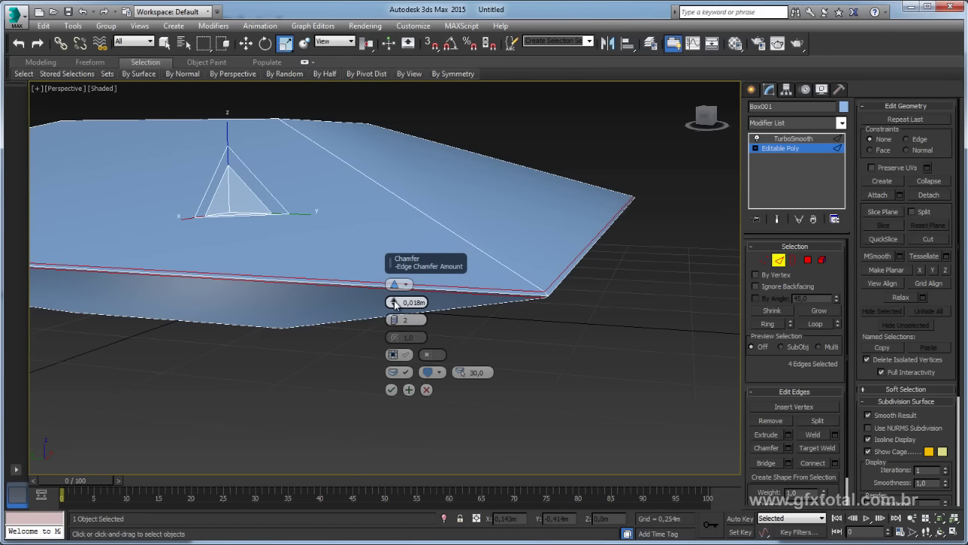
left_click_drag(394, 302, 572, 301)
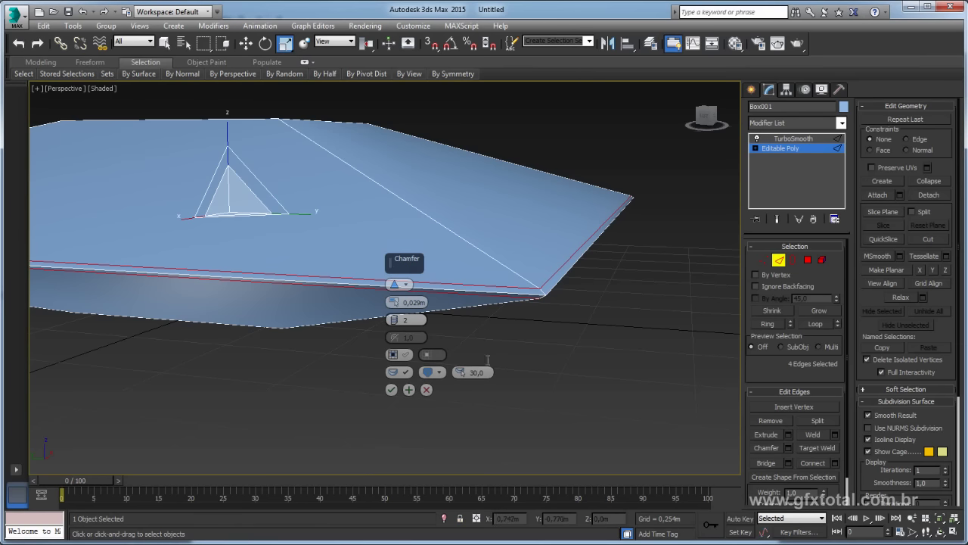
left_click(391, 390)
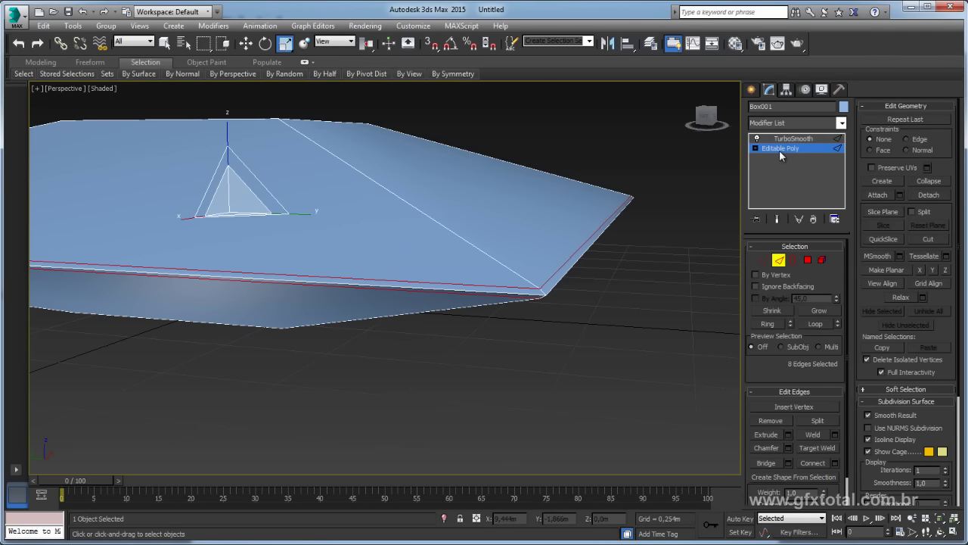
left_click(786, 139)
scroll(580, 229, "down", 5)
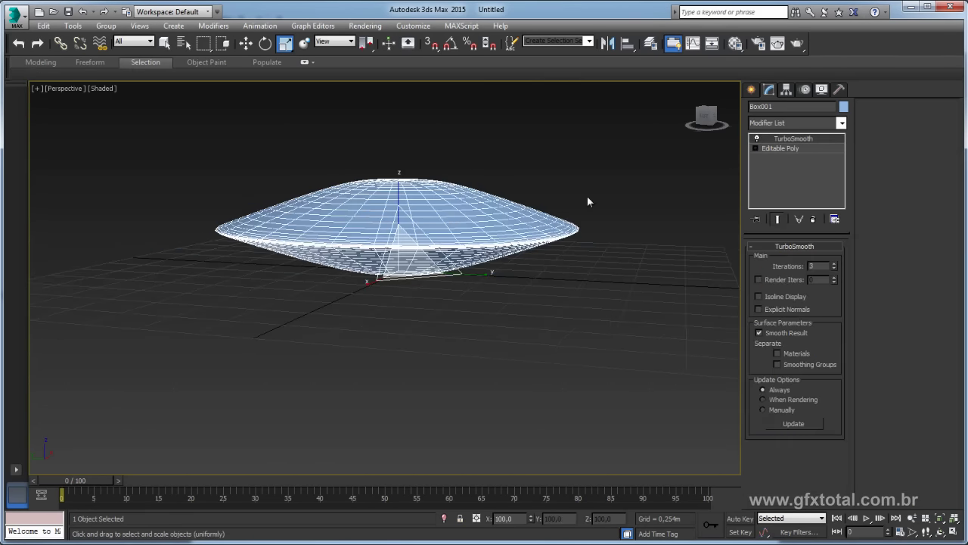
mouse_move(587, 195)
middle_mouse_down("alt")
mouse_move(656, 301)
mouse_move(614, 226)
middle_mouse_up("alt")
left_click(656, 301)
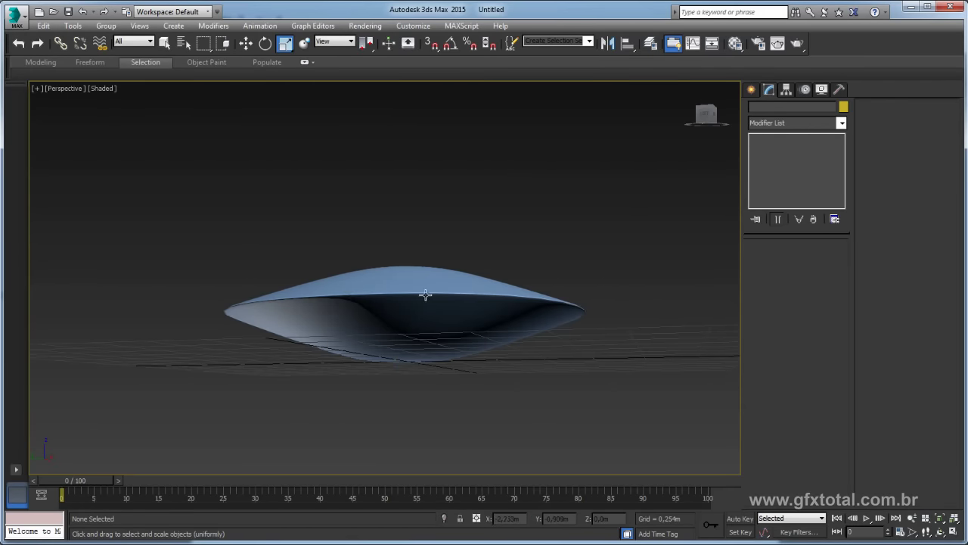
mouse_move(425, 295)
middle_mouse_down("alt")
mouse_move(540, 255)
mouse_move(547, 320)
mouse_move(525, 329)
middle_mouse_up("alt")
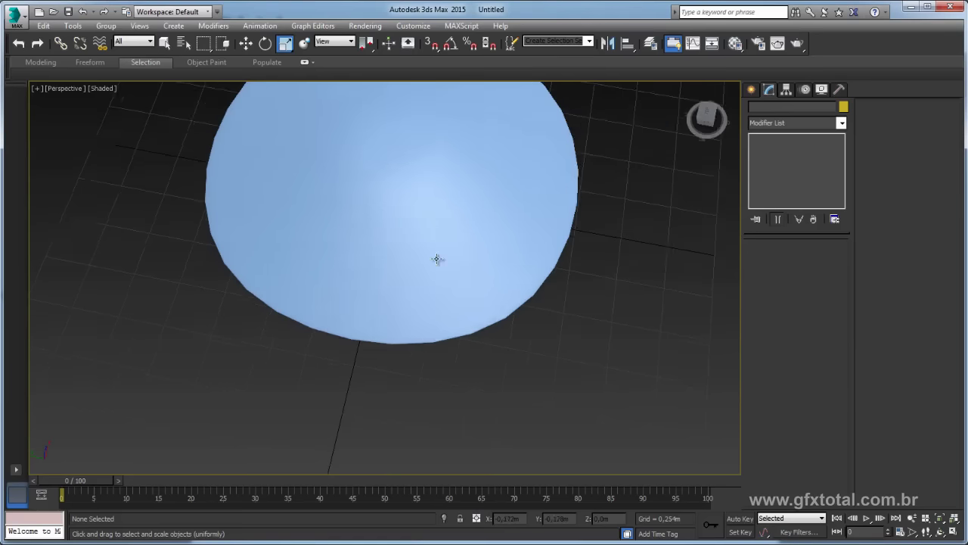
Select one corner-to-corner diagonal edge loop on the base Editable Poly
left_click(431, 229)
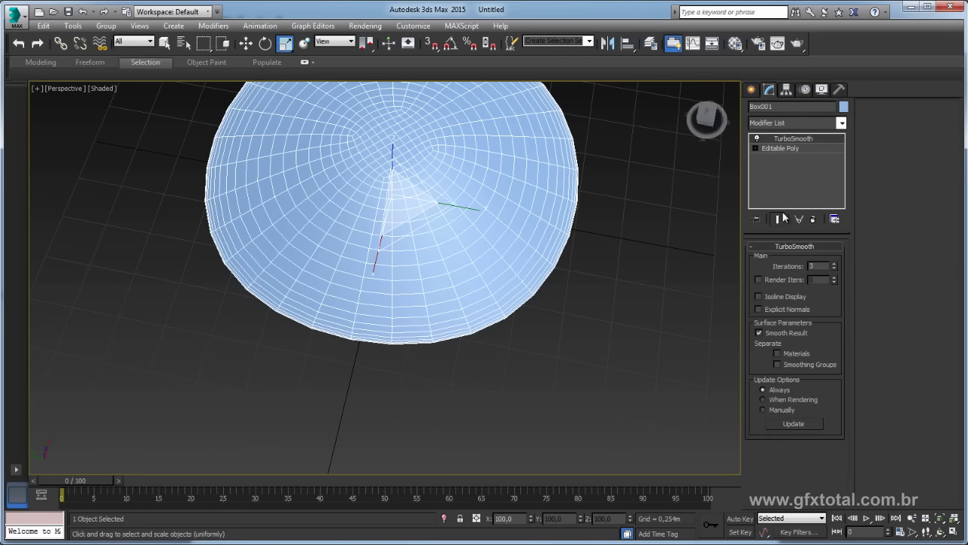
left_click(787, 147)
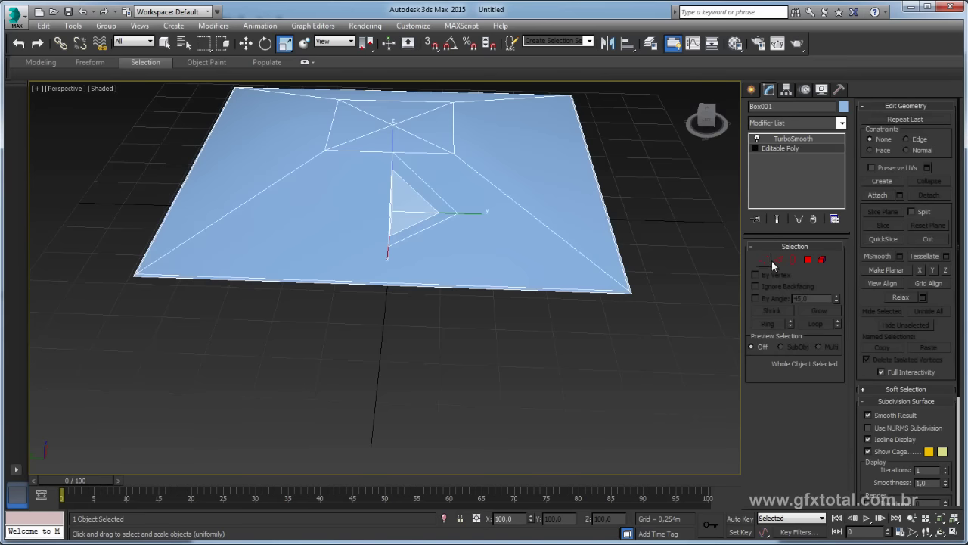
left_click(779, 260)
left_click(572, 248)
mouse_move(573, 248)
middle_mouse_down("alt")
mouse_move(635, 271)
mouse_move(615, 269)
mouse_move(681, 303)
middle_mouse_up("alt")
left_click(821, 325)
middle_click_drag(568, 327, 748, 418, "alt")
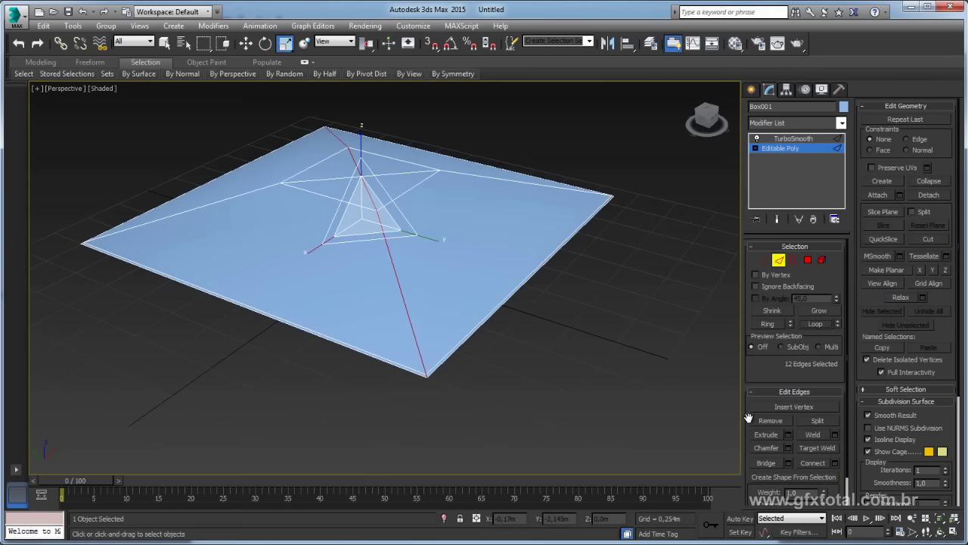
Chamfer the diagonal loop at 0,025m and inspect the smoothed crease
left_click(788, 447)
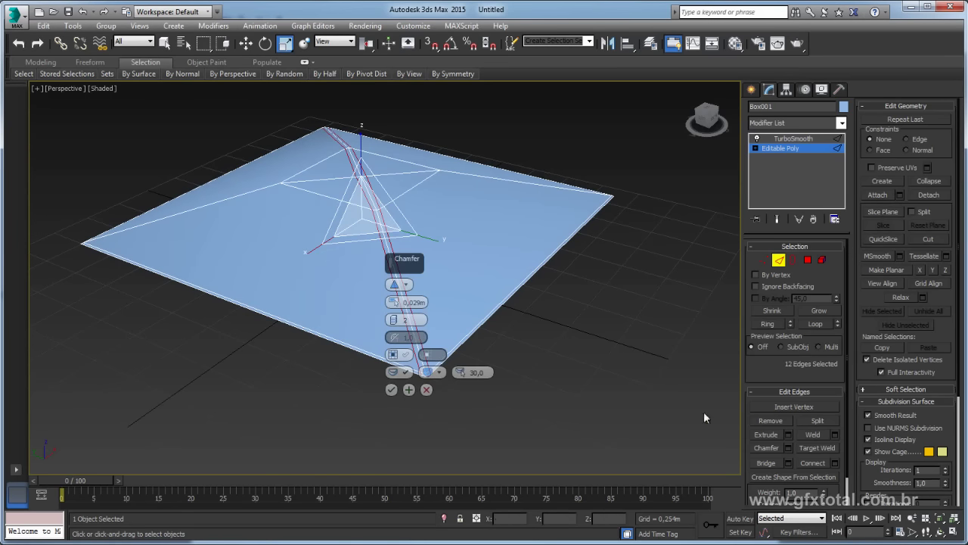
scroll(544, 349, "up", 2)
scroll(475, 248, "up", 3)
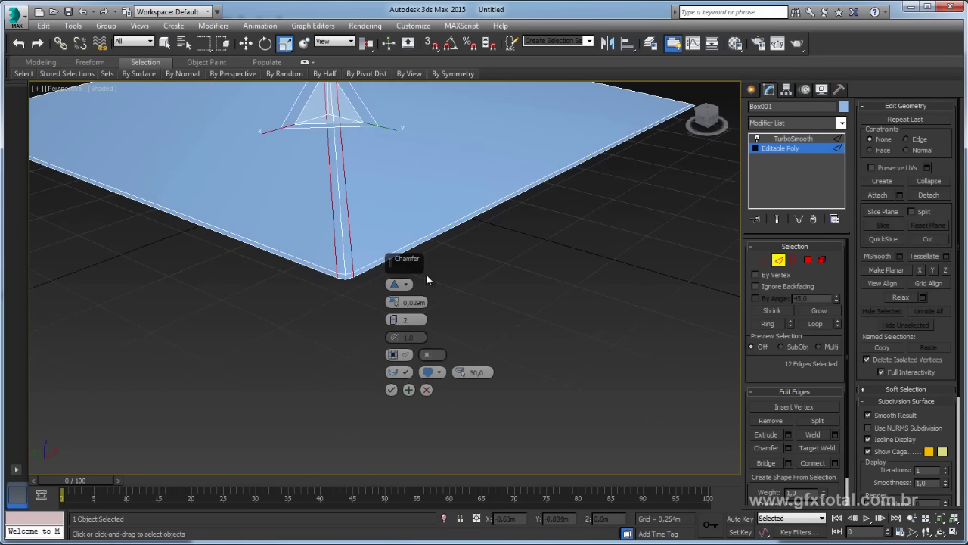
left_click_drag(395, 303, 395, 314)
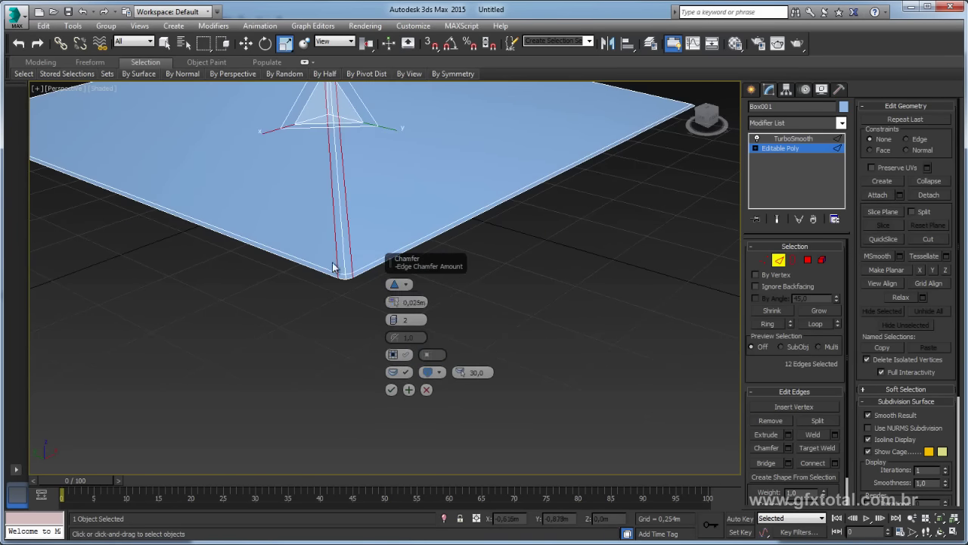
left_click(392, 389)
scroll(604, 270, "down", 4)
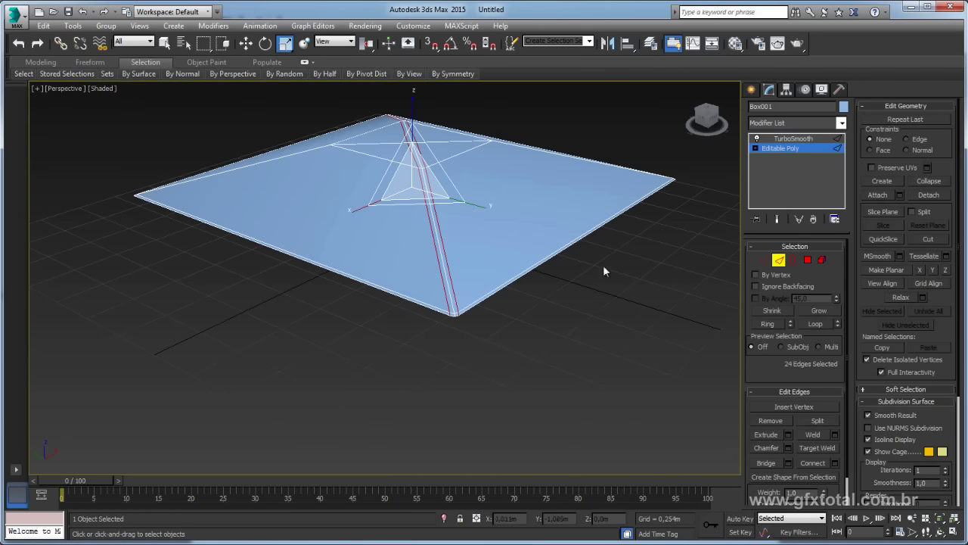
left_click(793, 139)
mouse_move(558, 250)
middle_mouse_down("alt")
mouse_move(646, 292)
mouse_move(614, 199)
mouse_move(484, 251)
middle_mouse_up("alt")
scroll(637, 282, "down", 4)
left_click(637, 282)
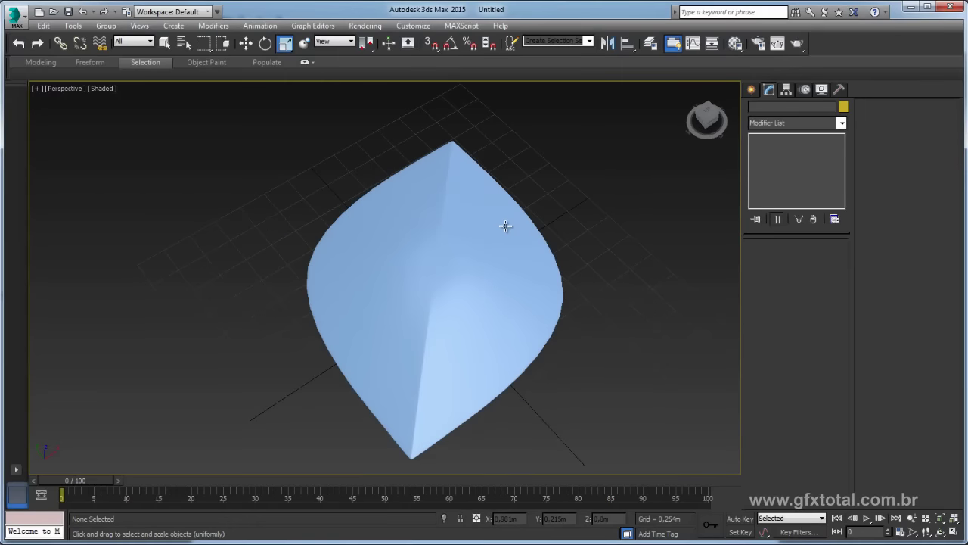
Select the opposite diagonal edge loop and chamfer it
left_click(484, 251)
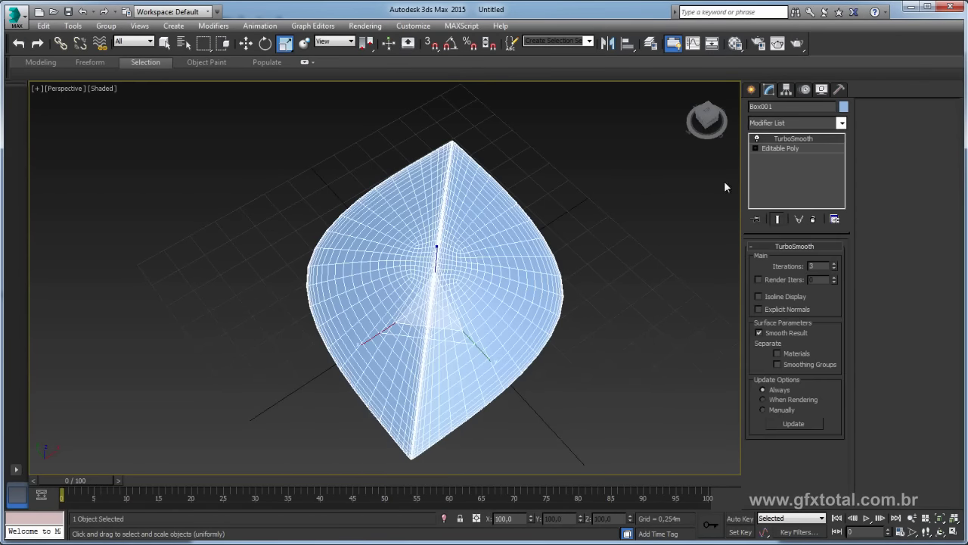
left_click(781, 149)
left_click(778, 259)
left_click(553, 284)
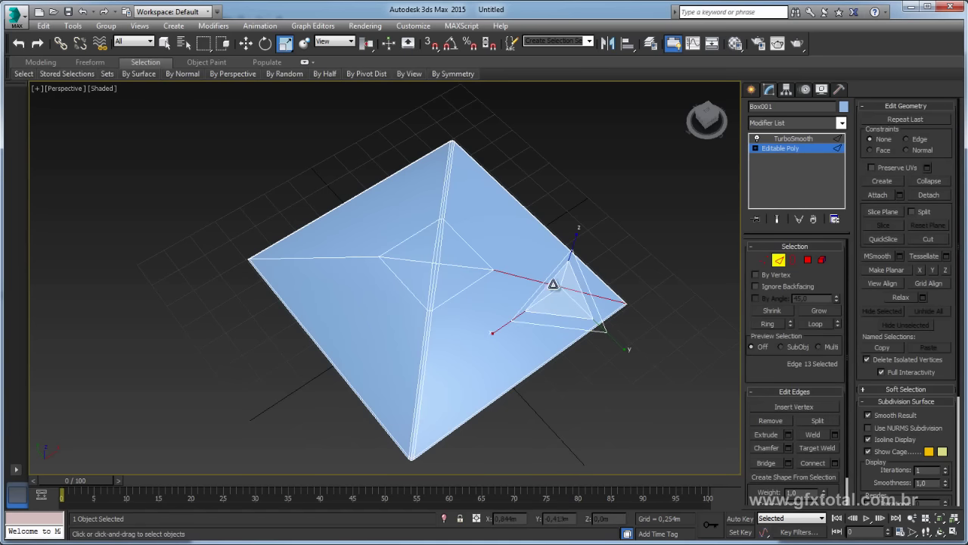
left_click(816, 323)
left_click(789, 447)
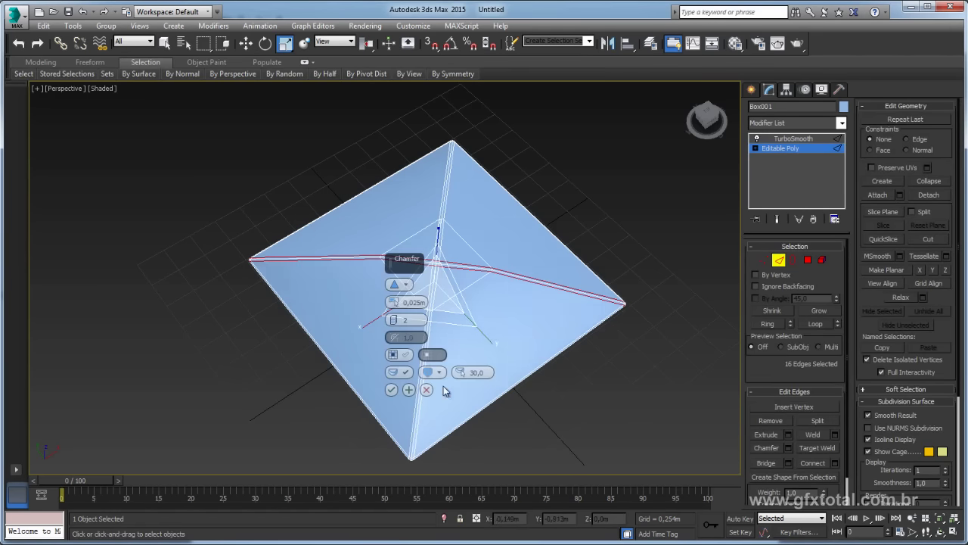
left_click(391, 389)
Show the TurboSmooth result and inspect the X-shaped crease shaded and in wireframe
left_click(791, 139)
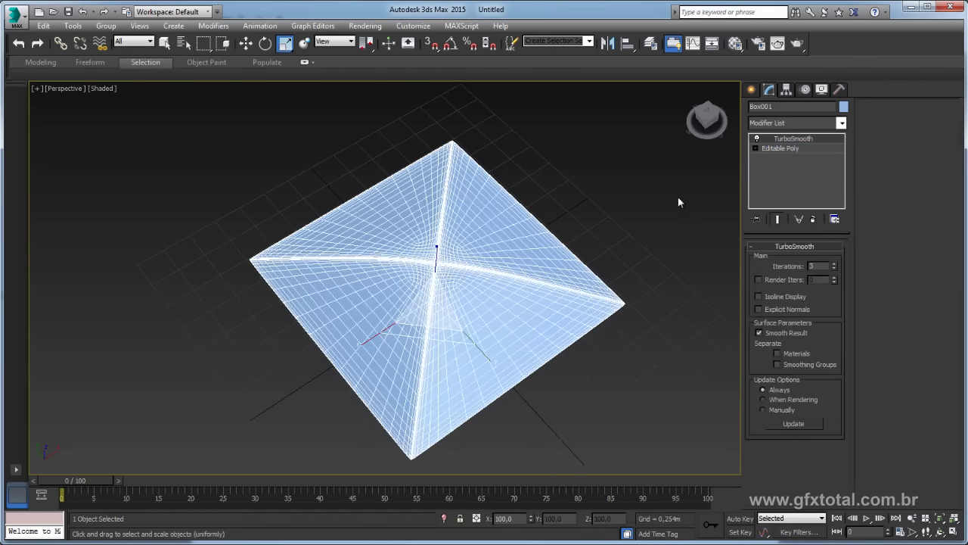
left_click(644, 252)
mouse_move(644, 253)
middle_mouse_down("alt")
mouse_move(626, 391)
mouse_move(647, 306)
mouse_move(627, 195)
mouse_move(456, 263)
mouse_move(575, 285)
mouse_move(557, 294)
mouse_move(558, 277)
middle_mouse_up("alt")
left_click(409, 297)
left_click(639, 261)
Zoom in on the pillow, frame it with Z, and return to its Editable Poly cage
middle_click_drag(617, 255, 504, 294, "alt")
scroll(504, 294, "up", 3)
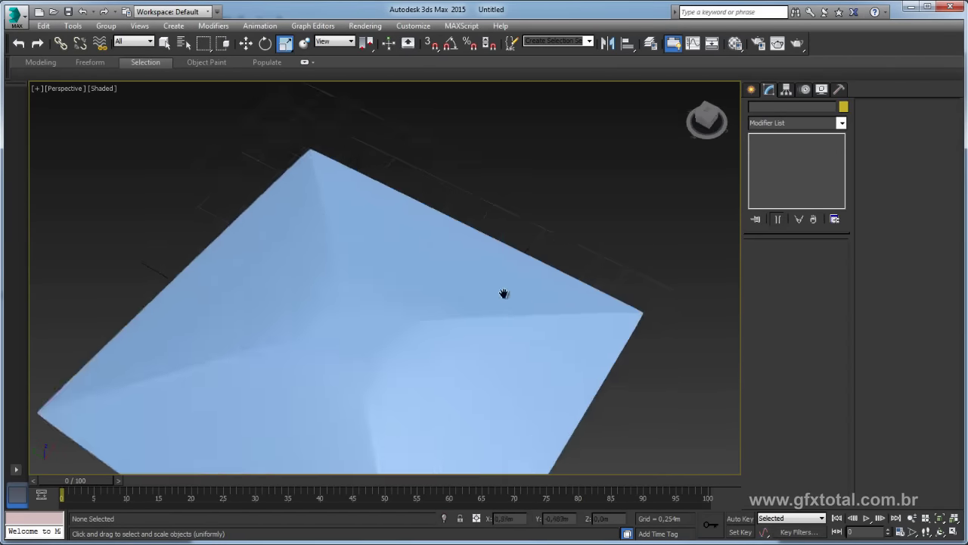
scroll(389, 300, "up", 3)
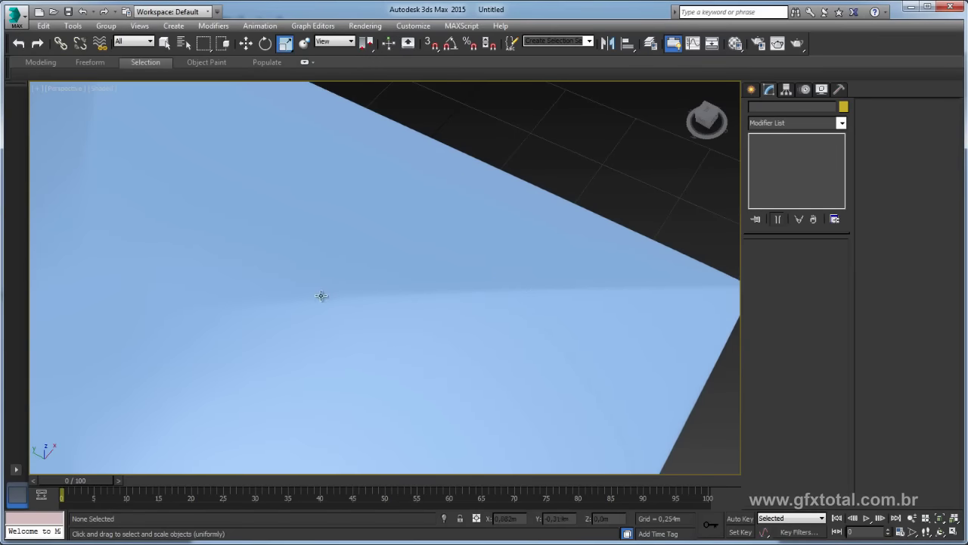
scroll(545, 292, "down", 2)
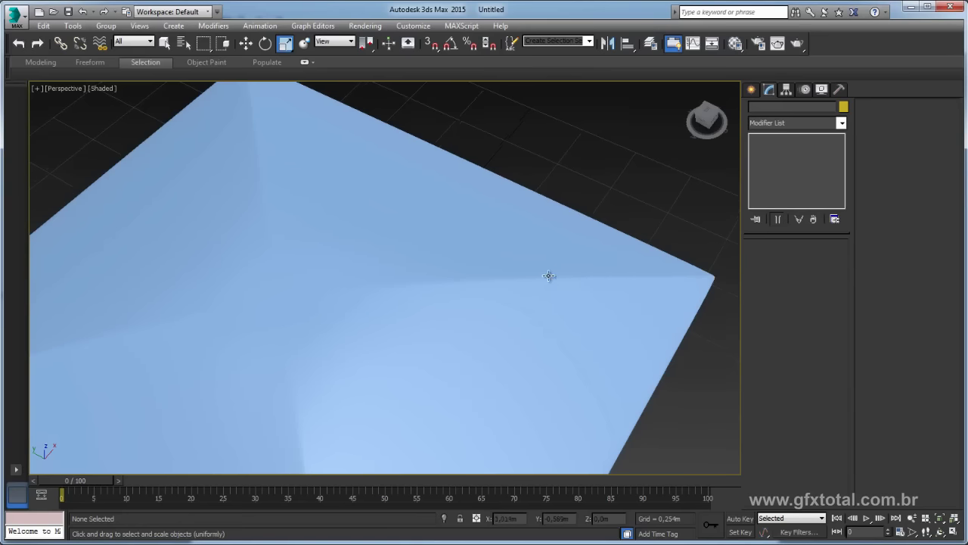
left_click(589, 282)
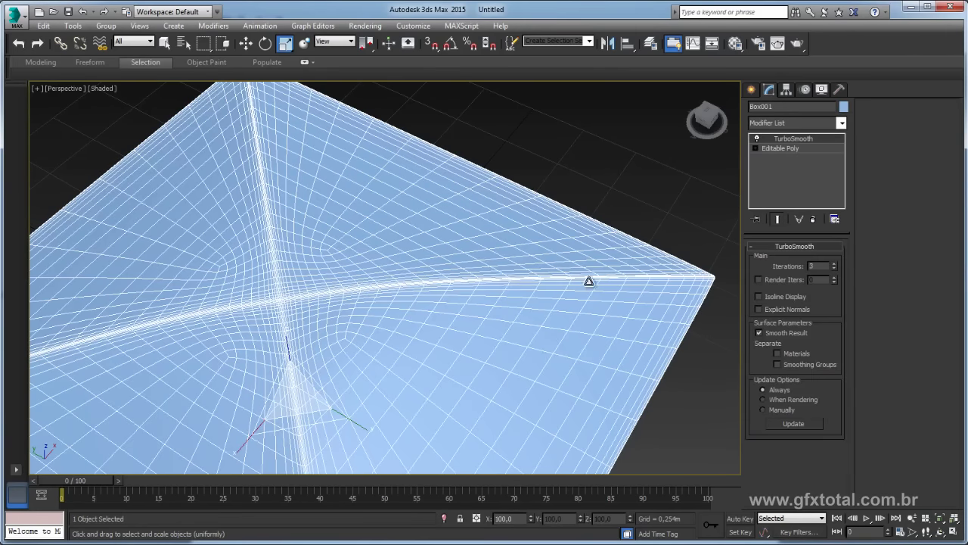
scroll(529, 289, "up", 2)
scroll(503, 290, "up", 2)
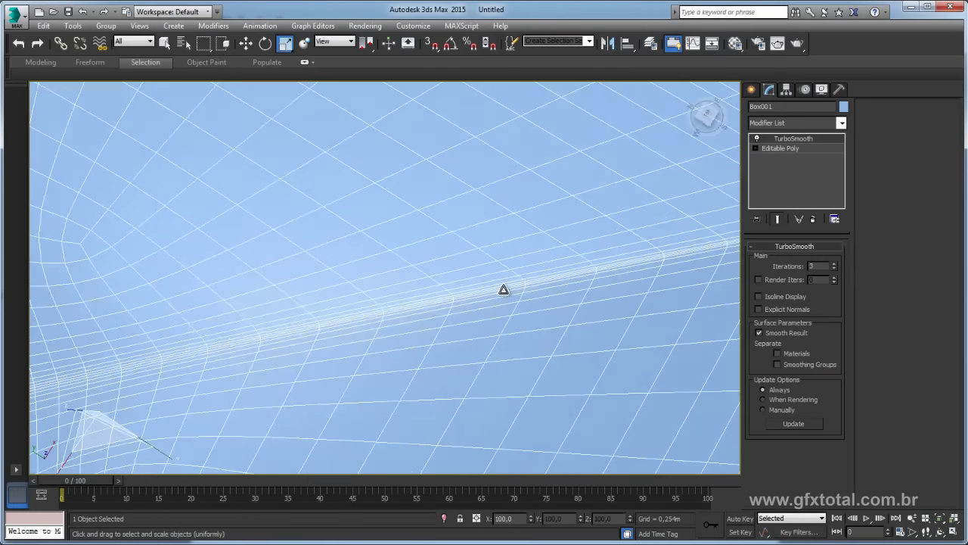
key("z")
left_click(779, 149)
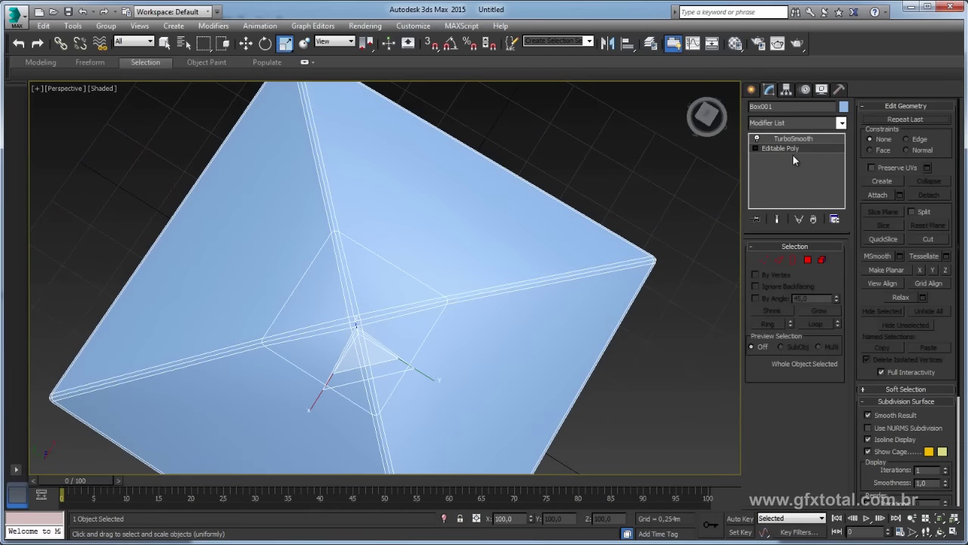
Marquee-select the 18 centre vertices and convert them into the middle polygon selection
left_click(765, 258)
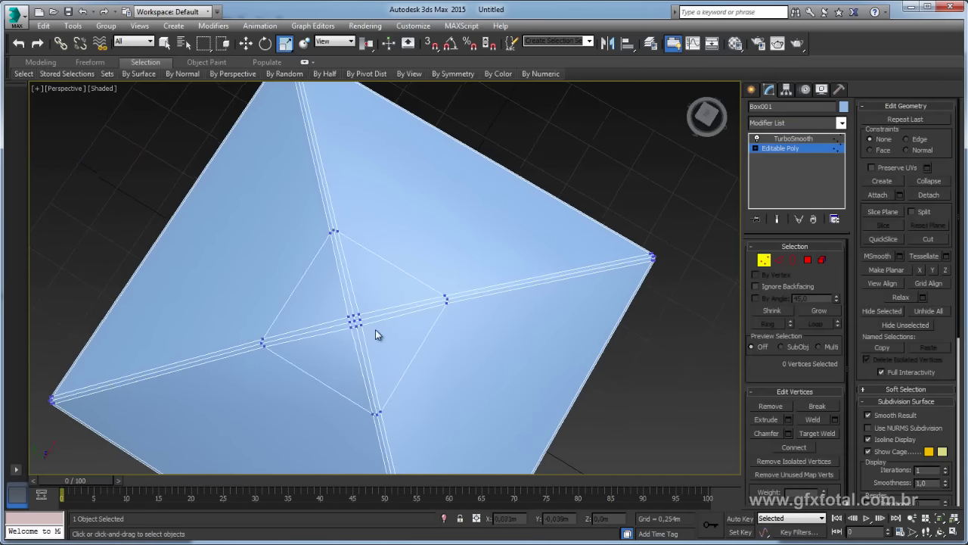
mouse_move(376, 329)
middle_mouse_down("alt")
mouse_move(395, 318)
mouse_move(328, 357)
middle_mouse_up("alt")
left_click_drag(405, 297, 344, 349)
mouse_move(497, 349)
middle_mouse_down("alt")
mouse_move(516, 227)
mouse_move(514, 337)
mouse_move(519, 296)
mouse_move(404, 250)
middle_mouse_up("alt")
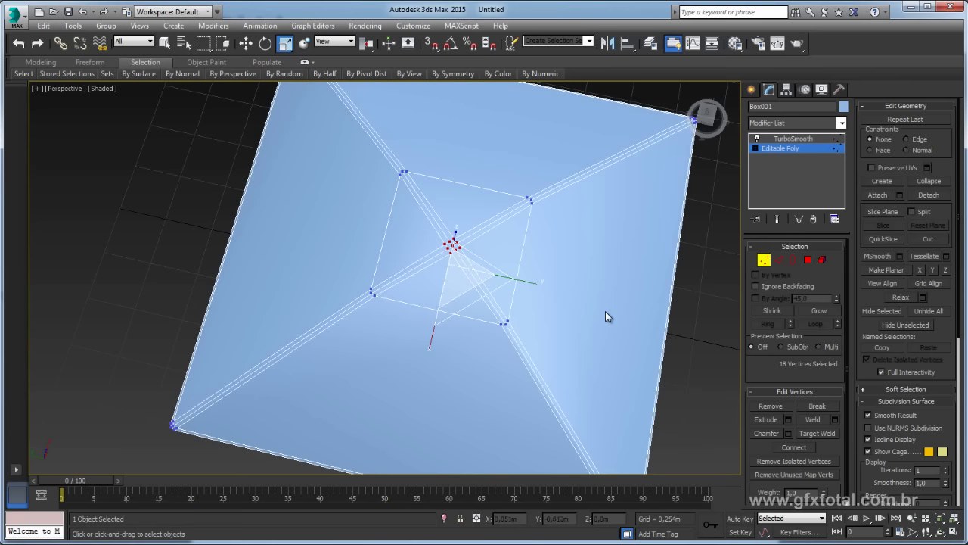
left_click(807, 261)
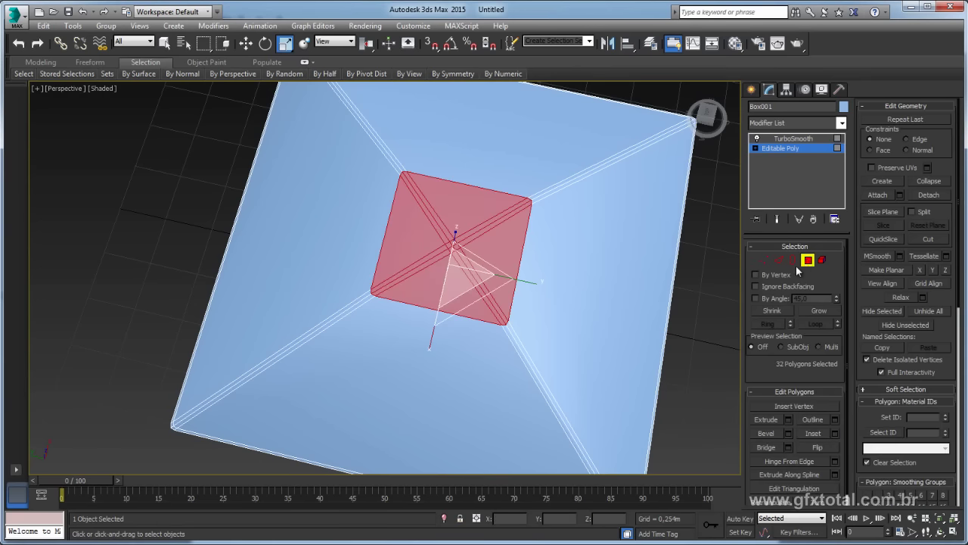
mouse_move(606, 266)
middle_mouse_down("alt")
mouse_move(605, 282)
mouse_move(622, 237)
mouse_move(625, 250)
middle_mouse_up("alt")
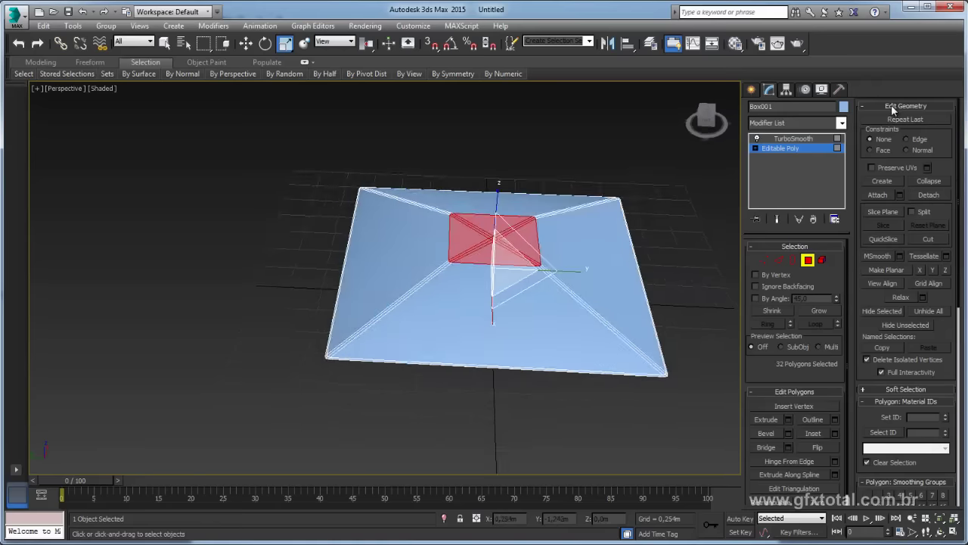
Relax the centre polygons three times, grow to all 56 faces, and undo the too-strong relax
left_click(903, 296)
left_click(903, 296)
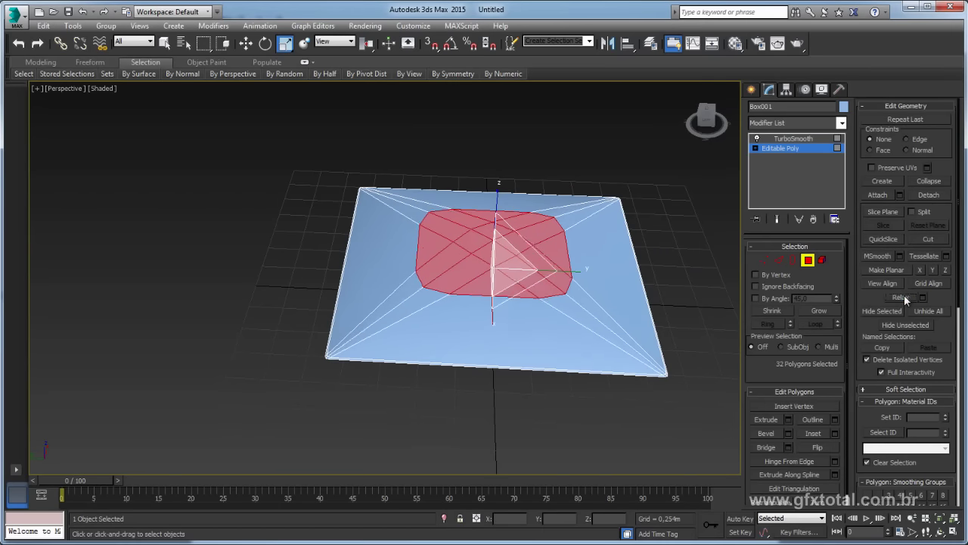
left_click(903, 296)
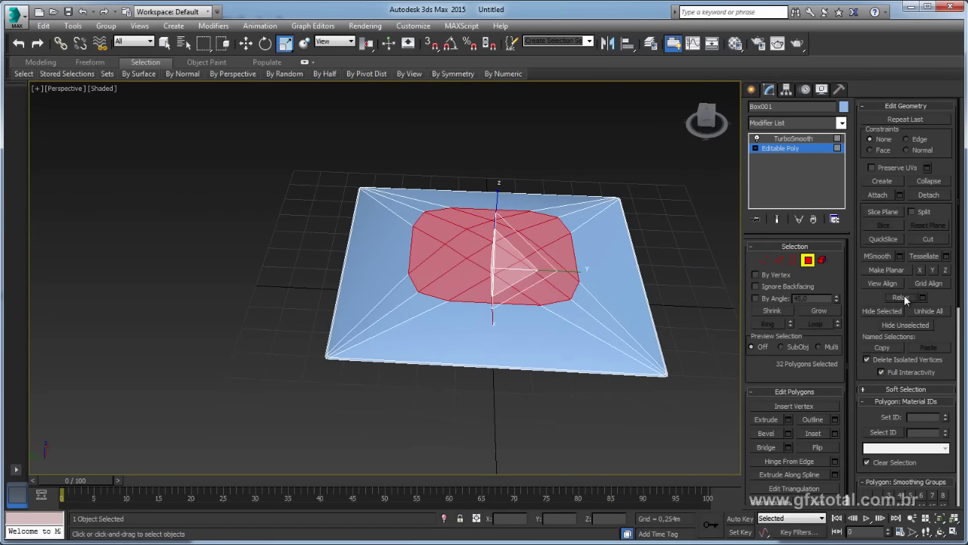
left_click(818, 309)
mouse_move(674, 351)
middle_mouse_down()
mouse_move(637, 346)
mouse_move(625, 369)
middle_mouse_up()
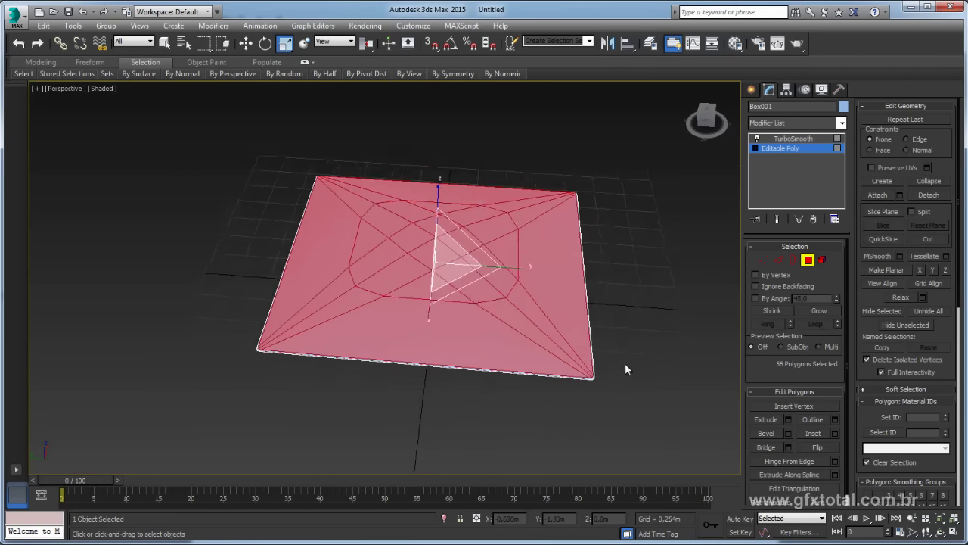
scroll(625, 369, "up", 5)
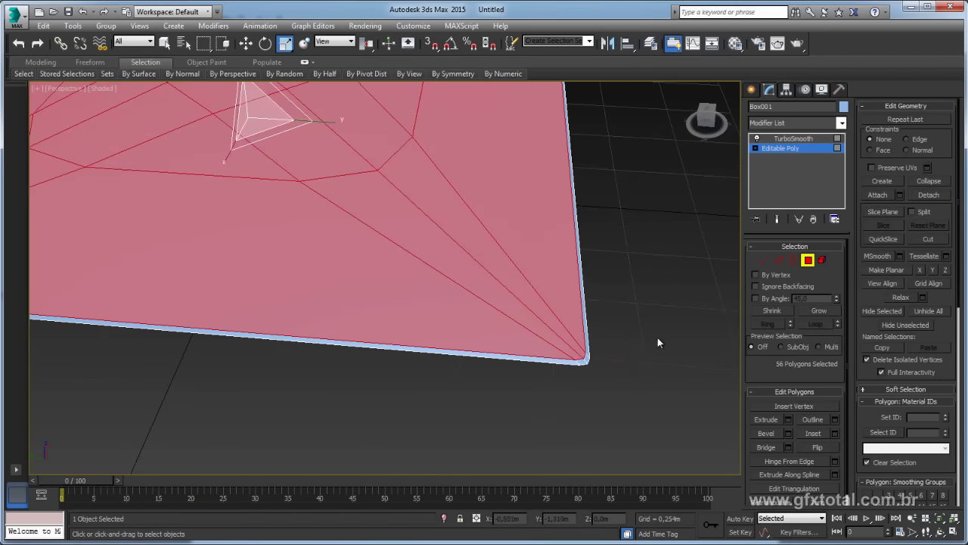
left_click(902, 297)
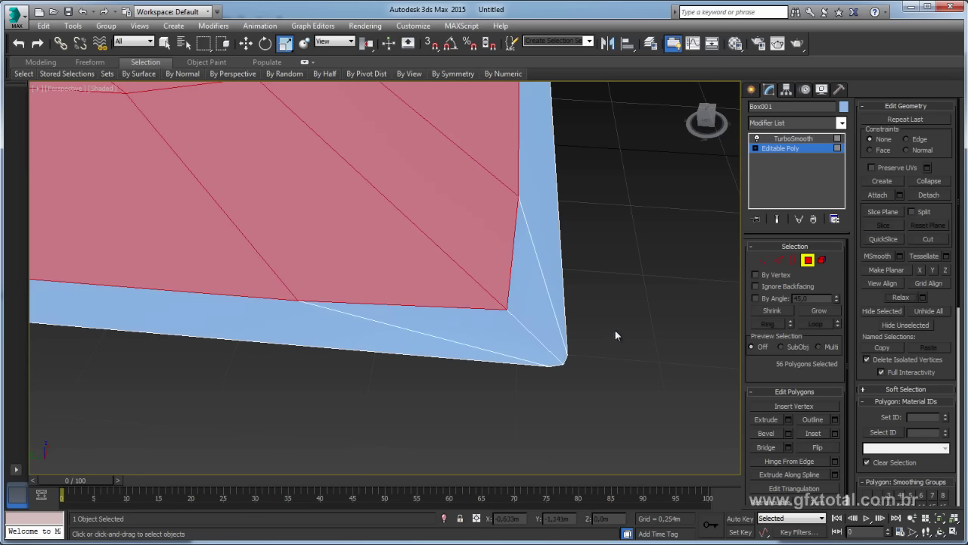
key("ctrl+z")
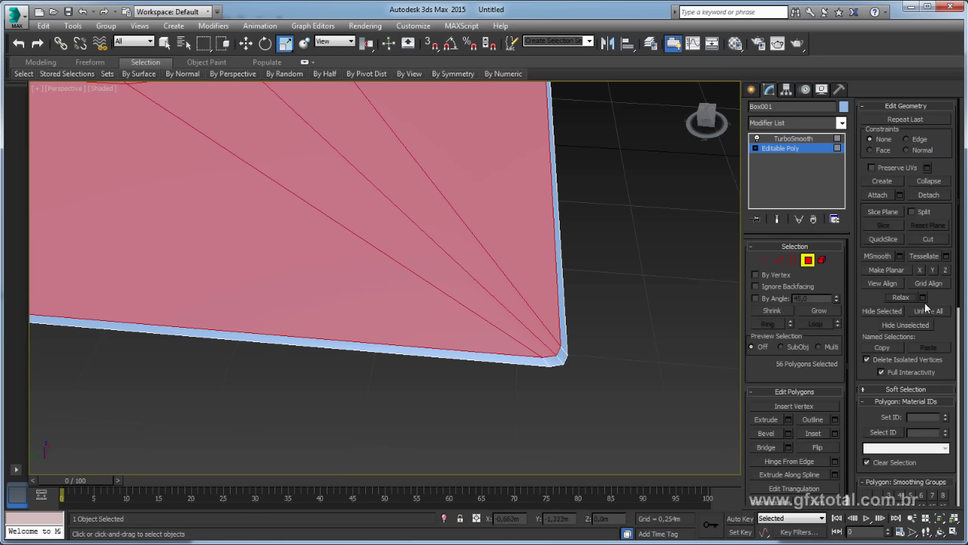
Apply a gentle Relax of amount 0,08 to all 56 selected polygons
left_click(923, 297)
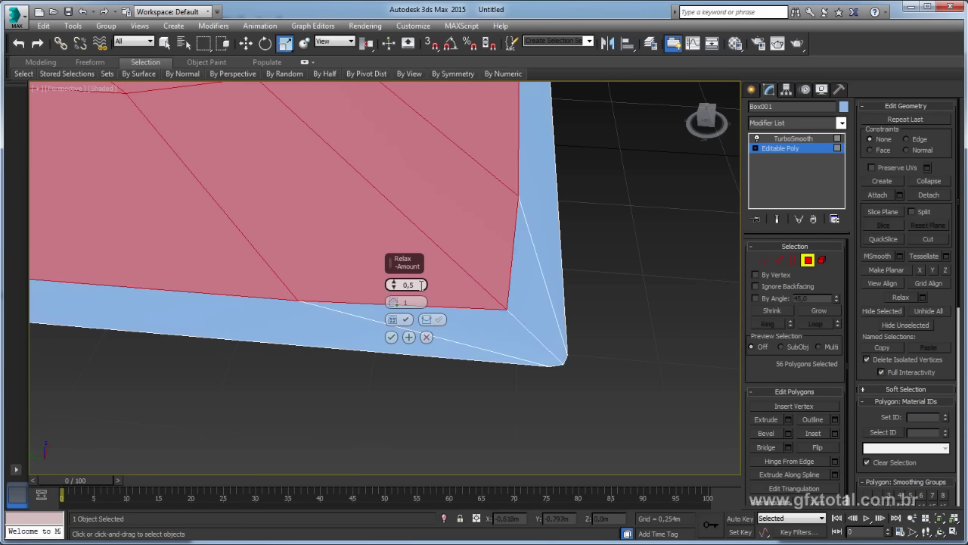
key("Return")
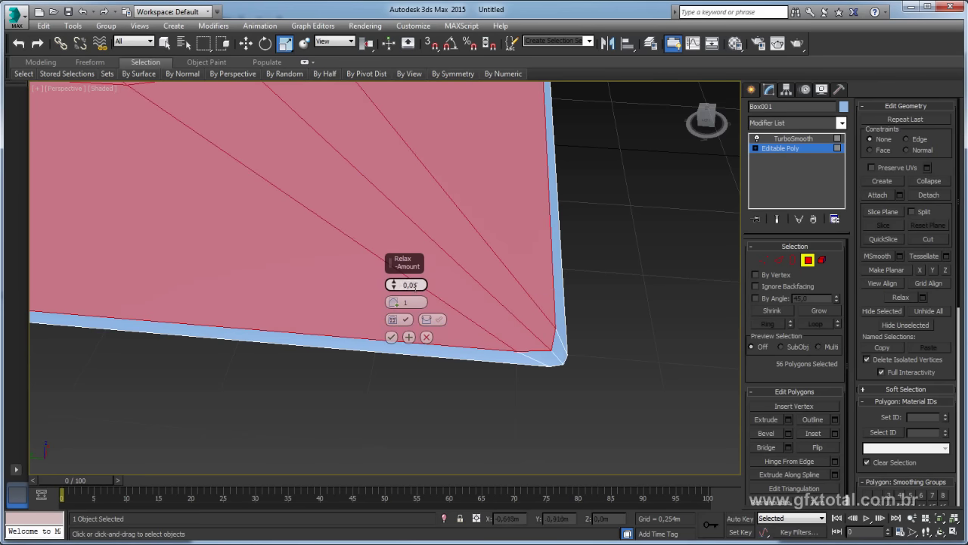
type("0,08")
key("Return")
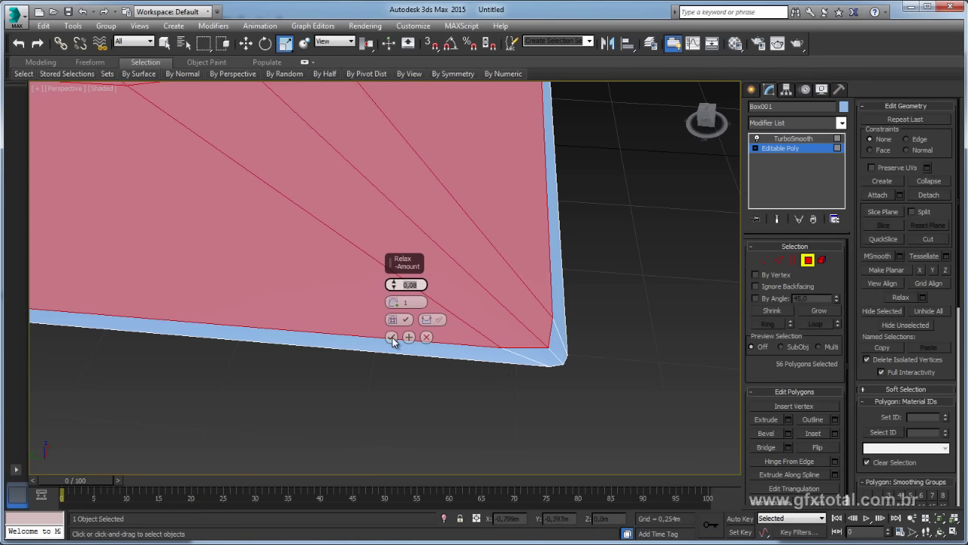
left_click(392, 337)
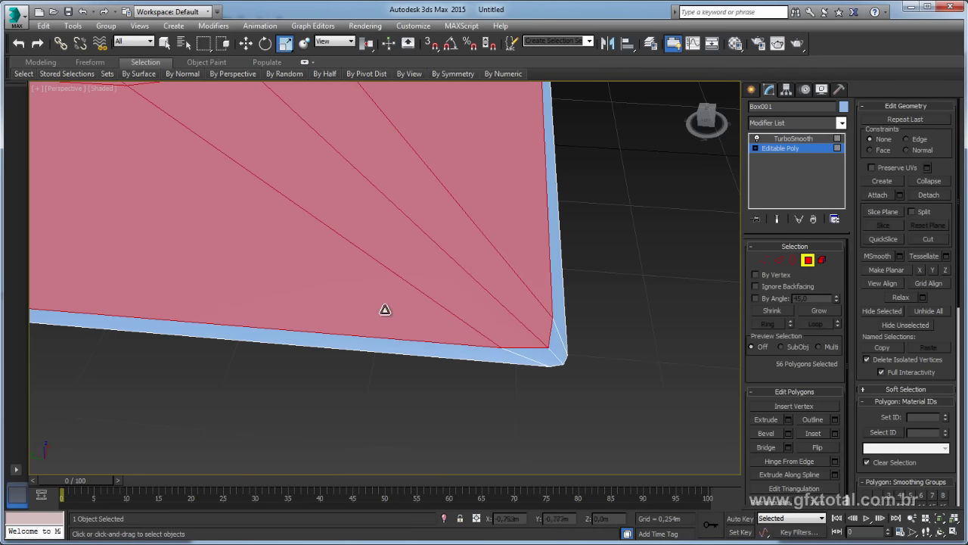
Preview the relaxed Box001 under TurboSmooth as a rounded pillow, orbiting around it, and reselect it
left_click(785, 148)
left_click(793, 139)
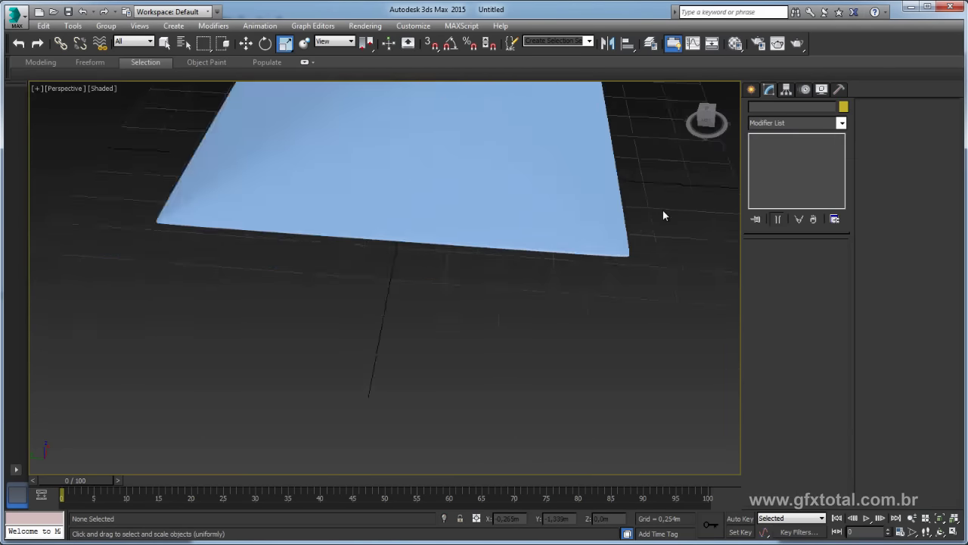
scroll(658, 220, "down", 5)
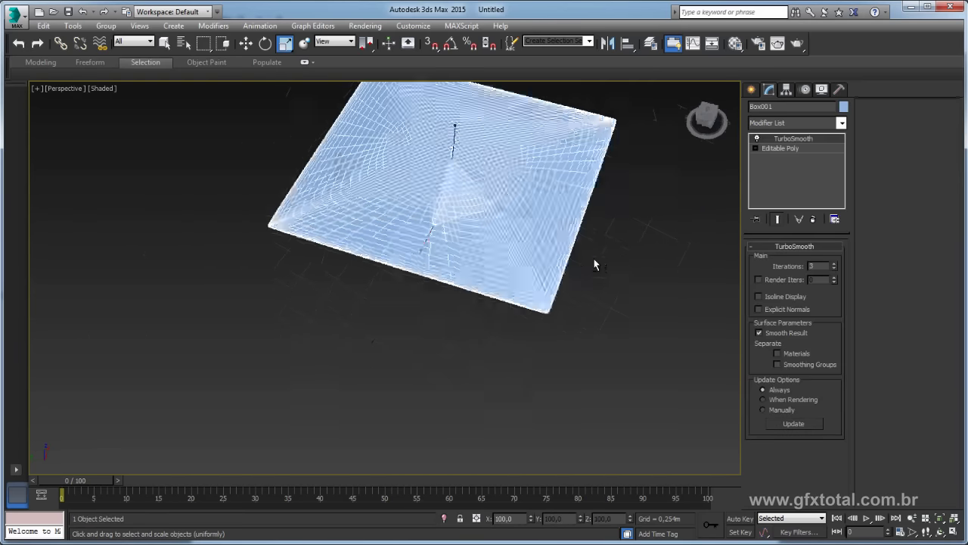
left_click(566, 306)
mouse_move(567, 305)
middle_mouse_down("alt")
mouse_move(572, 328)
mouse_move(597, 302)
mouse_move(573, 233)
middle_mouse_up("alt")
mouse_move(443, 236)
middle_mouse_down("alt")
mouse_move(510, 295)
mouse_move(506, 310)
middle_mouse_up("alt")
mouse_move(521, 240)
middle_mouse_down("alt")
mouse_move(545, 289)
mouse_move(497, 260)
mouse_move(622, 316)
mouse_move(709, 227)
middle_mouse_up("alt")
left_click(497, 260)
In Editable Poly, shrink and regrow the 56-polygon selection, then scale it up on Z into a dome
left_click(776, 149)
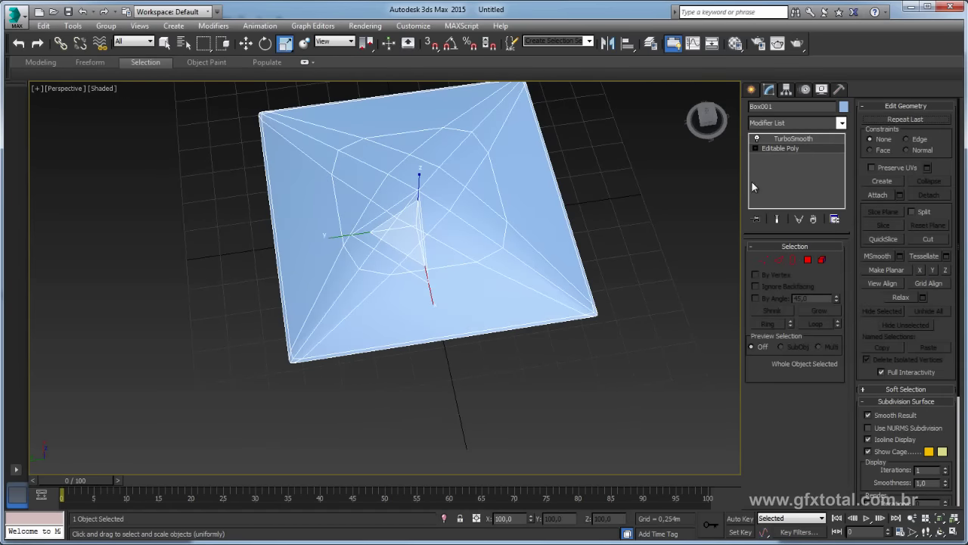
left_click(808, 260)
middle_click_drag(683, 266, 798, 270, "alt")
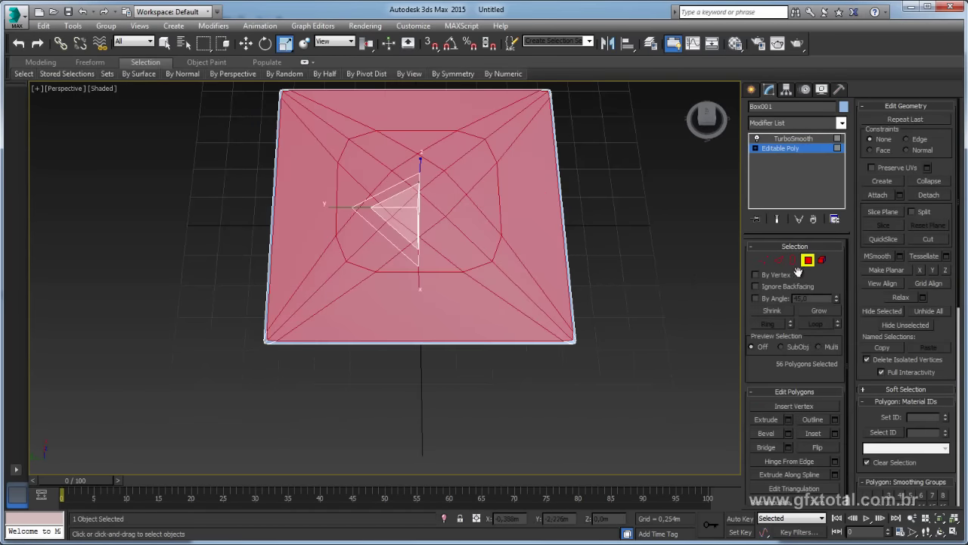
left_click(772, 310)
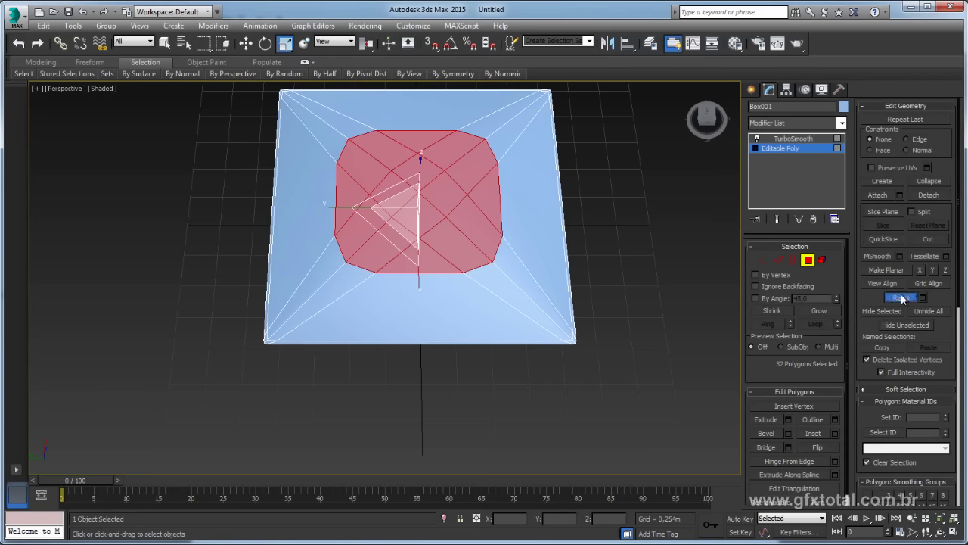
middle_click_drag(348, 170, 480, 188, "alt")
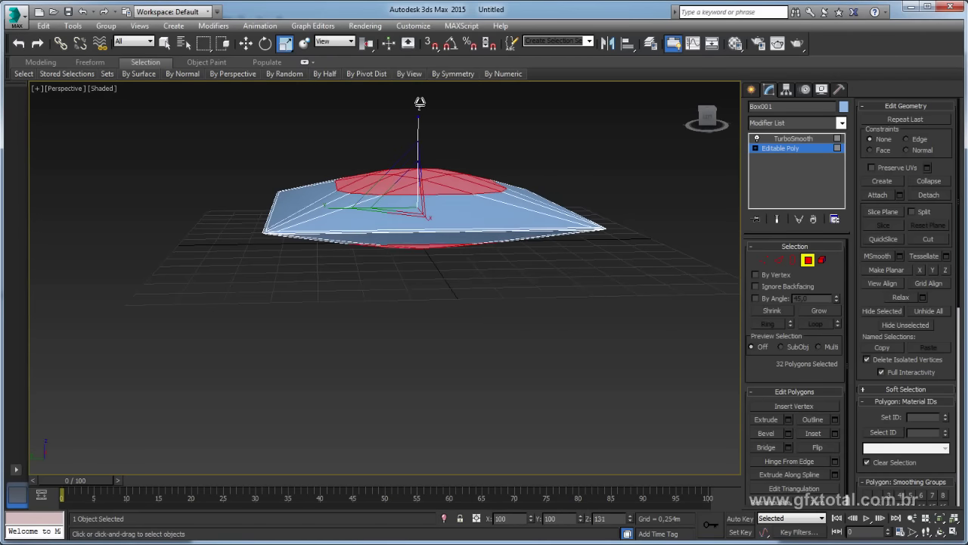
left_click(819, 311)
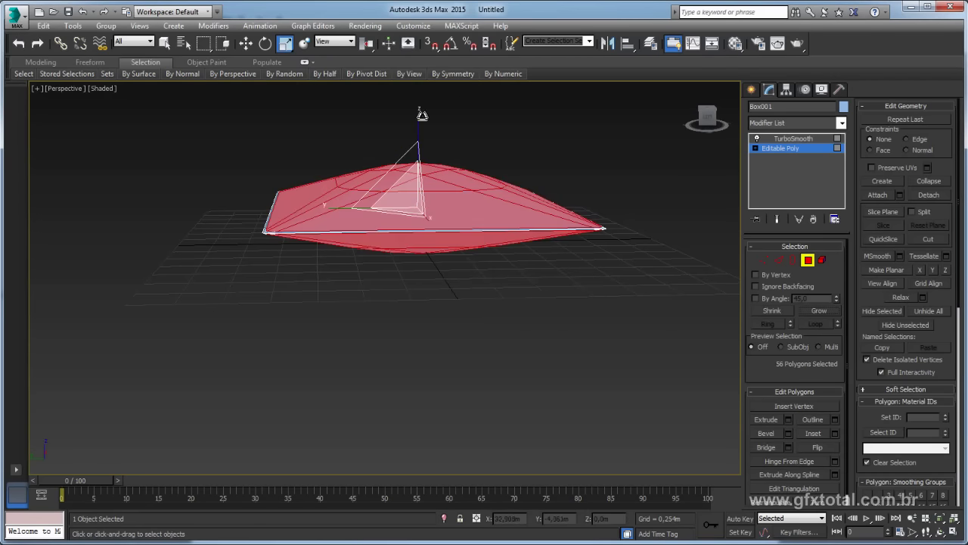
left_click_drag(422, 115, 414, 122)
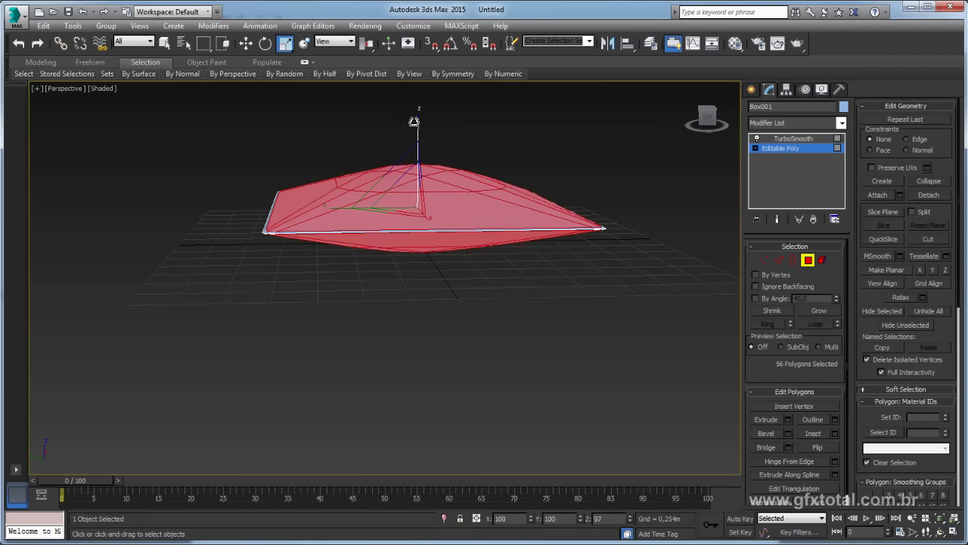
middle_click_drag(414, 121, 614, 156, "alt")
left_click(780, 139)
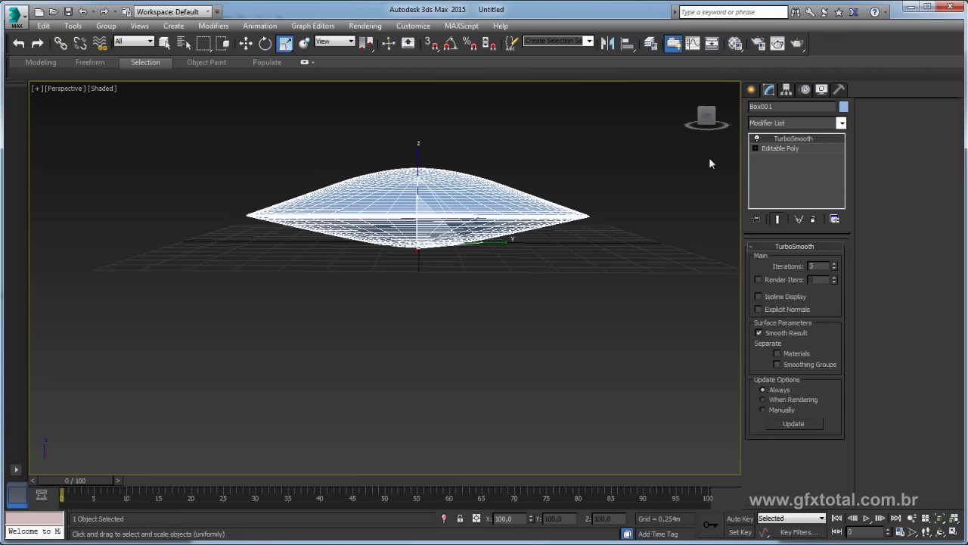
middle_click_drag(709, 156, 530, 270, "alt")
scroll(488, 360, "down", 3)
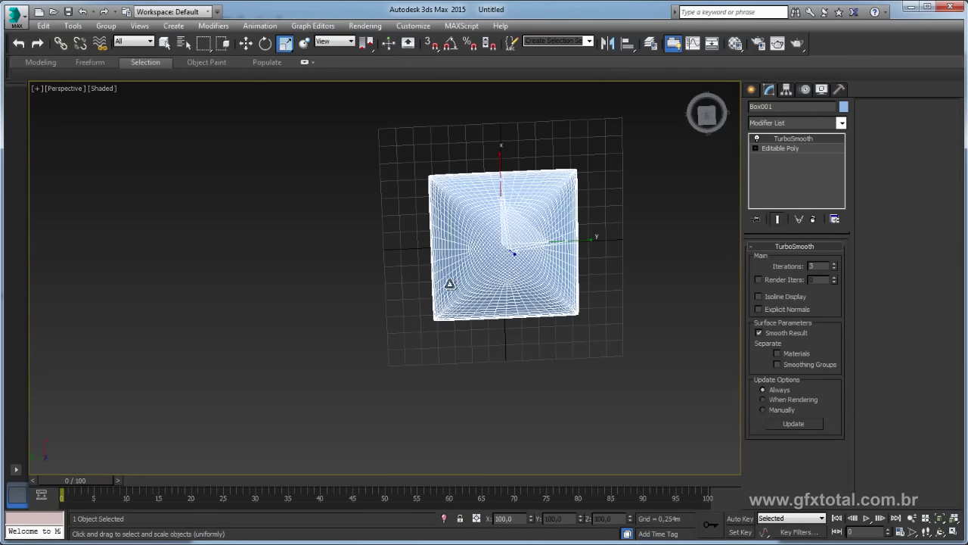
scroll(589, 282, "up", 3)
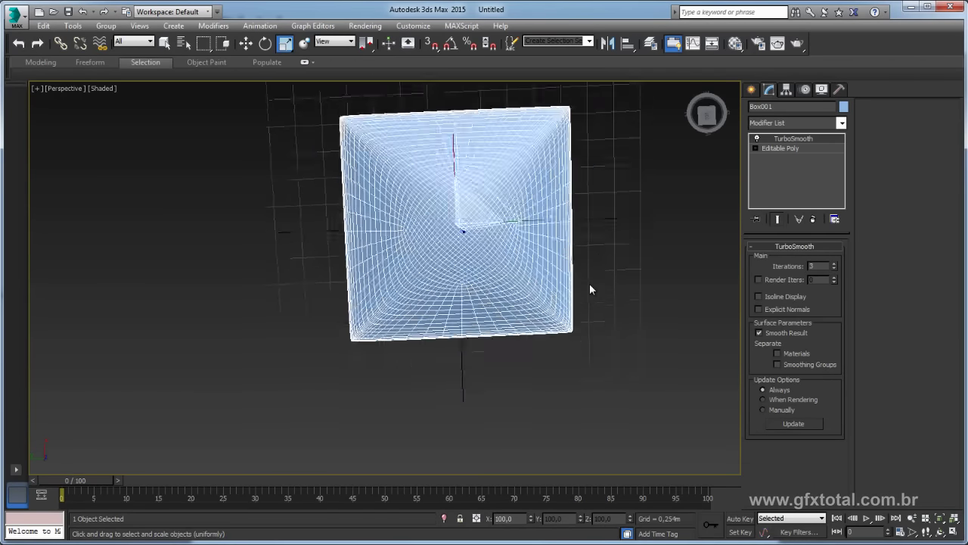
scroll(589, 283, "up", 3)
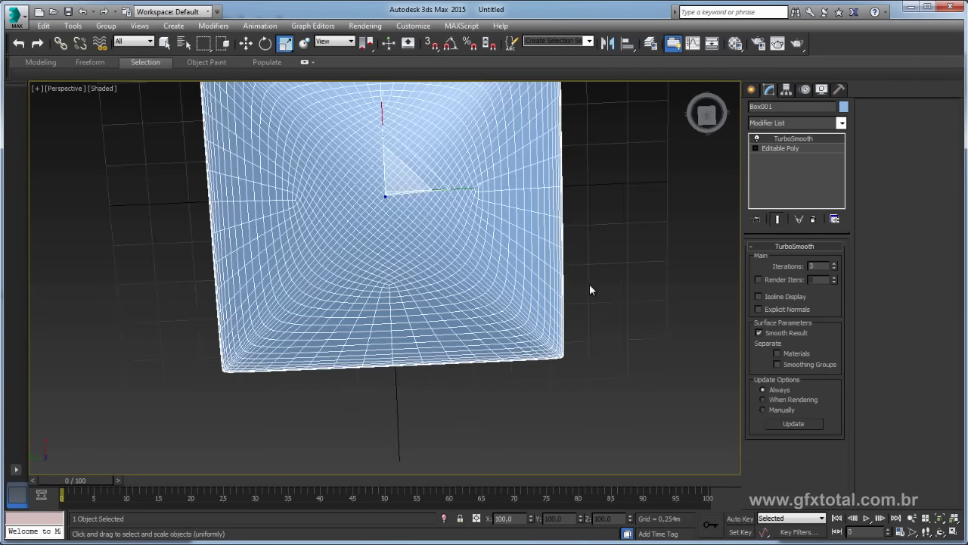
middle_click_drag(587, 214, 483, 249, "alt")
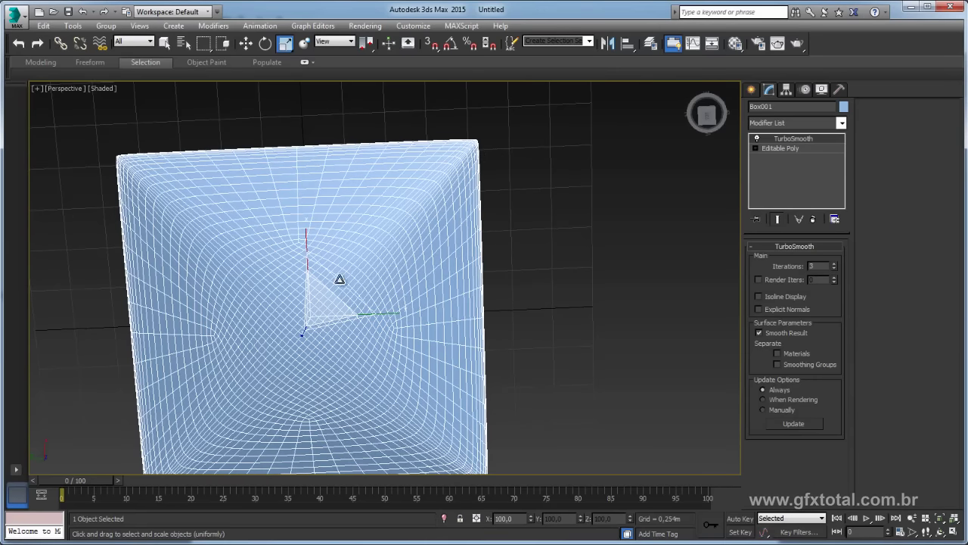
scroll(141, 165, "up", 3)
scroll(217, 166, "up", 3)
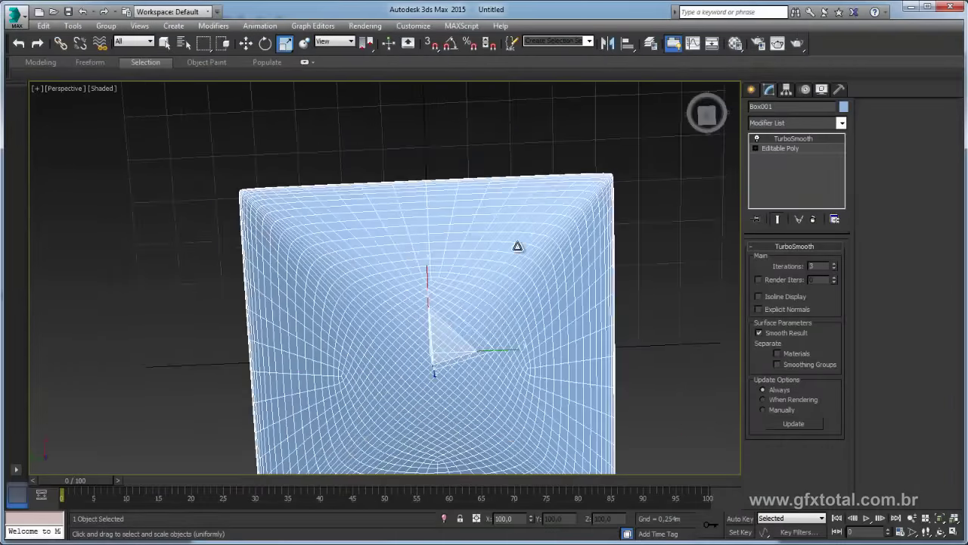
mouse_move(500, 191)
middle_mouse_down("alt")
mouse_move(514, 205)
mouse_move(493, 320)
mouse_move(495, 123)
mouse_move(484, 148)
middle_mouse_up("alt")
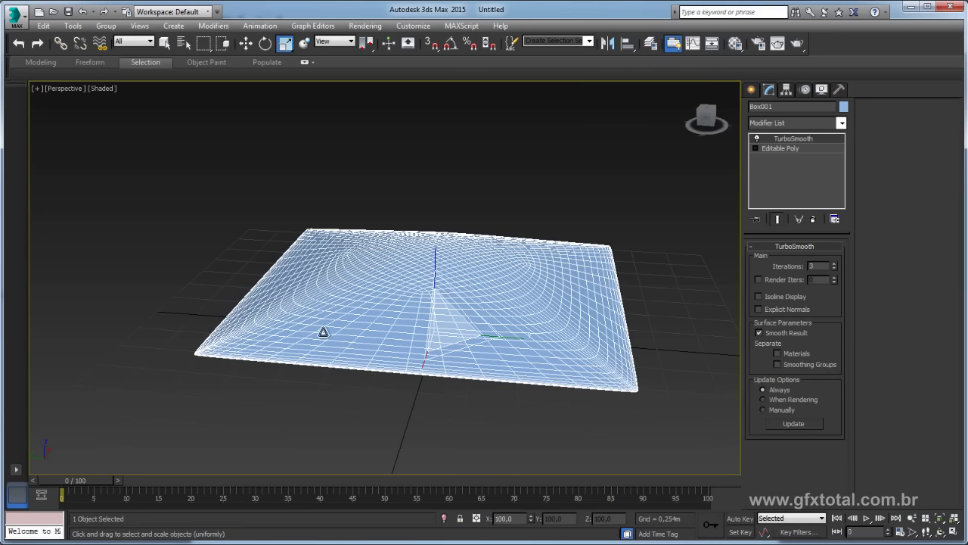
mouse_move(323, 331)
middle_mouse_down("alt")
mouse_move(404, 257)
mouse_move(439, 292)
middle_mouse_up("alt")
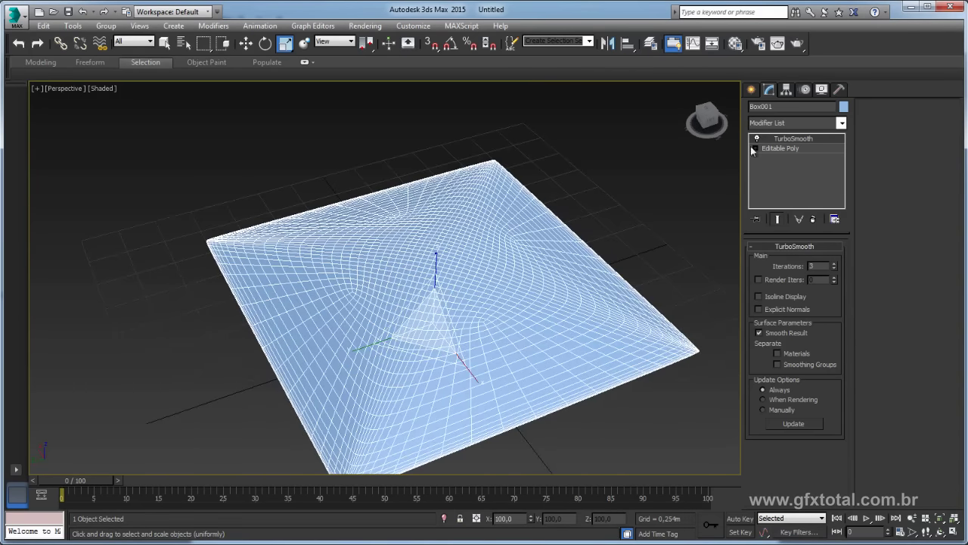
Select all polygons, shrink to the inner 32, scale them taller on Z, and view under TurboSmooth
left_click(777, 149)
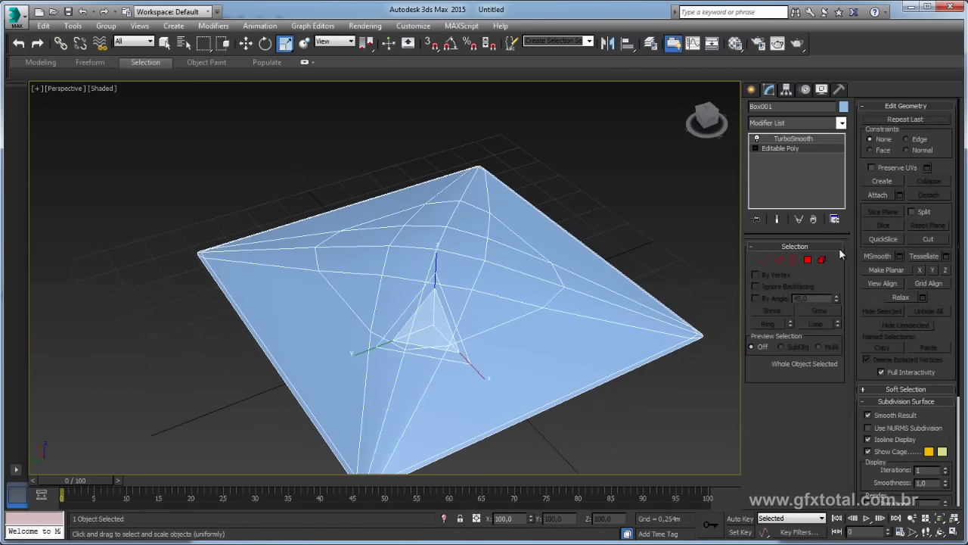
key("ctrl+a")
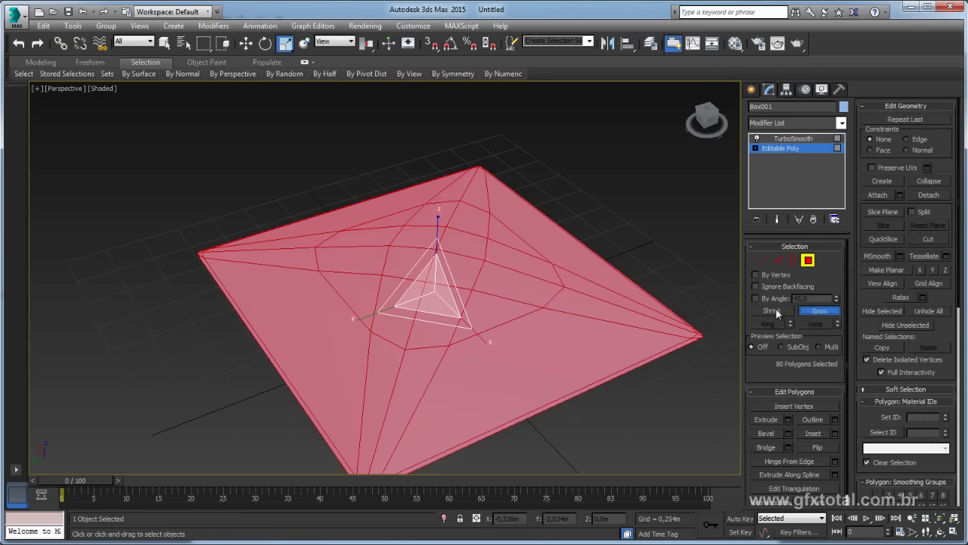
left_click(773, 310)
left_click(776, 308)
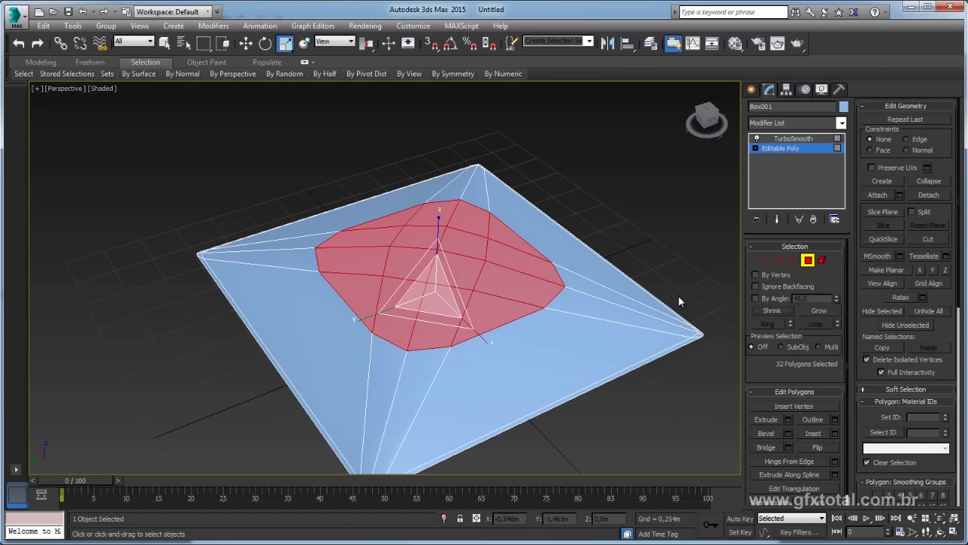
middle_click_drag(435, 333, 436, 345, "alt")
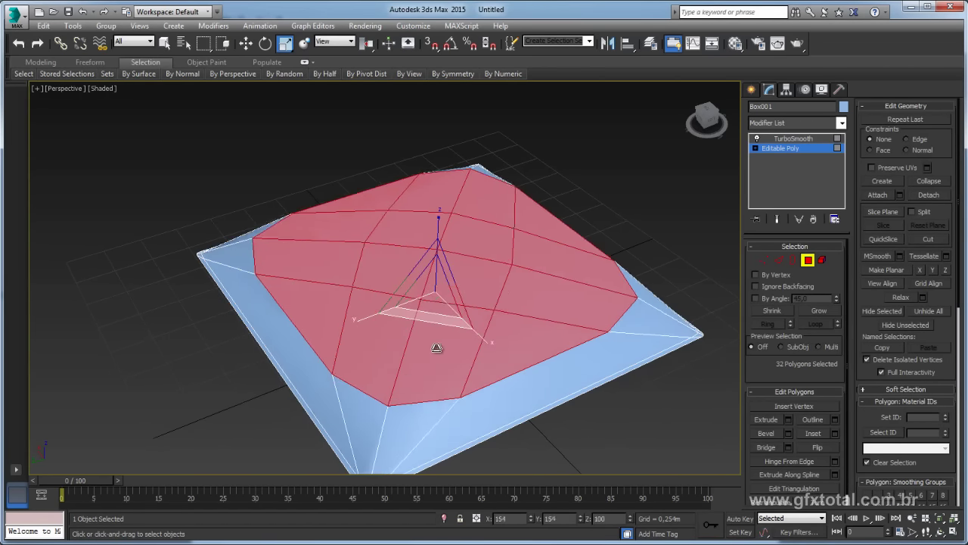
scroll(494, 379, "up", 3)
mouse_move(508, 320)
middle_mouse_down("alt")
mouse_move(494, 378)
mouse_move(479, 368)
mouse_move(465, 259)
middle_mouse_up("alt")
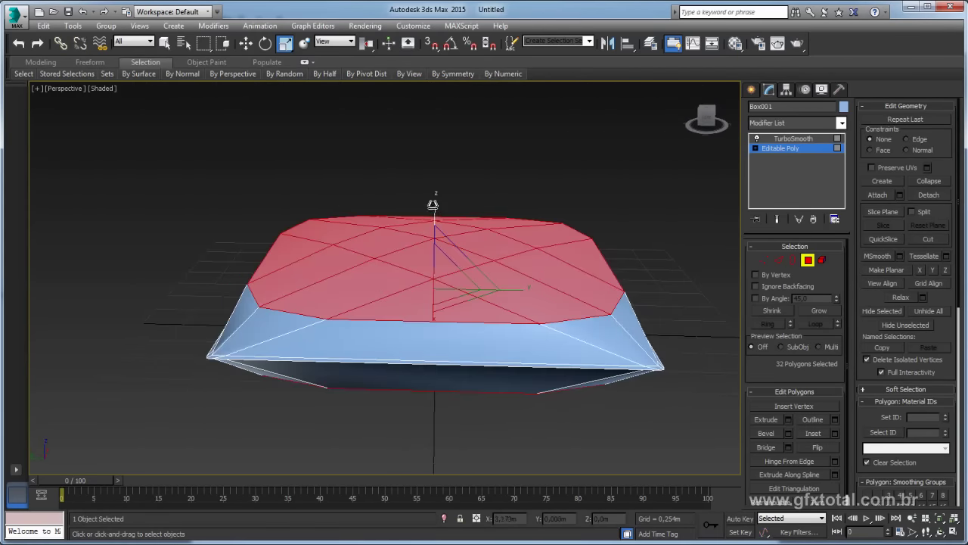
left_click_drag(436, 209, 435, 182)
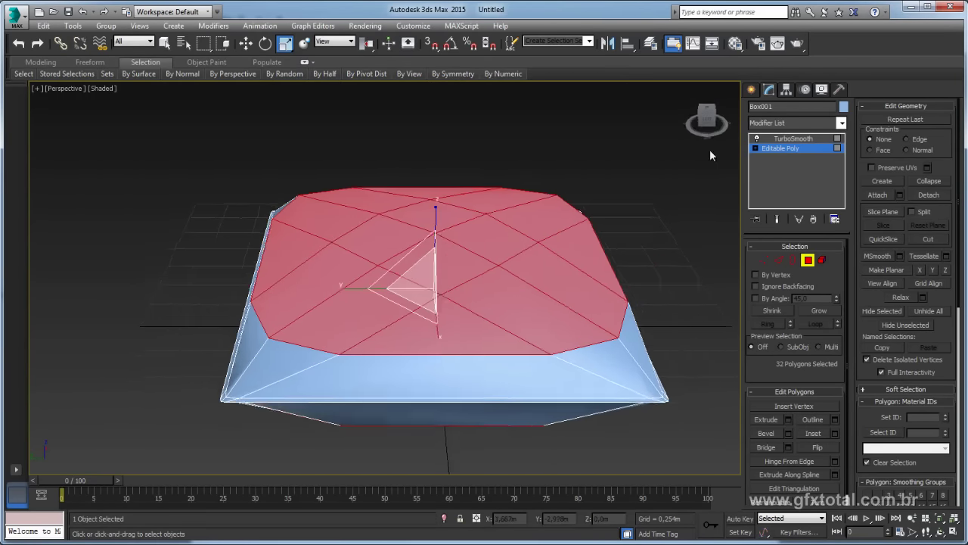
left_click(792, 139)
mouse_move(625, 231)
middle_mouse_down("alt")
mouse_move(642, 238)
mouse_move(607, 323)
mouse_move(620, 258)
mouse_move(664, 186)
mouse_move(726, 190)
mouse_move(726, 214)
mouse_move(646, 235)
mouse_move(568, 296)
mouse_move(483, 230)
mouse_move(475, 183)
mouse_move(587, 245)
mouse_move(516, 288)
mouse_move(640, 253)
mouse_move(606, 203)
middle_mouse_up("alt")
left_click(642, 238)
Add an FFD 3x3x3 modifier to Box001 and enter its Control Points level
left_click(516, 287)
scroll(605, 200, "down", 3)
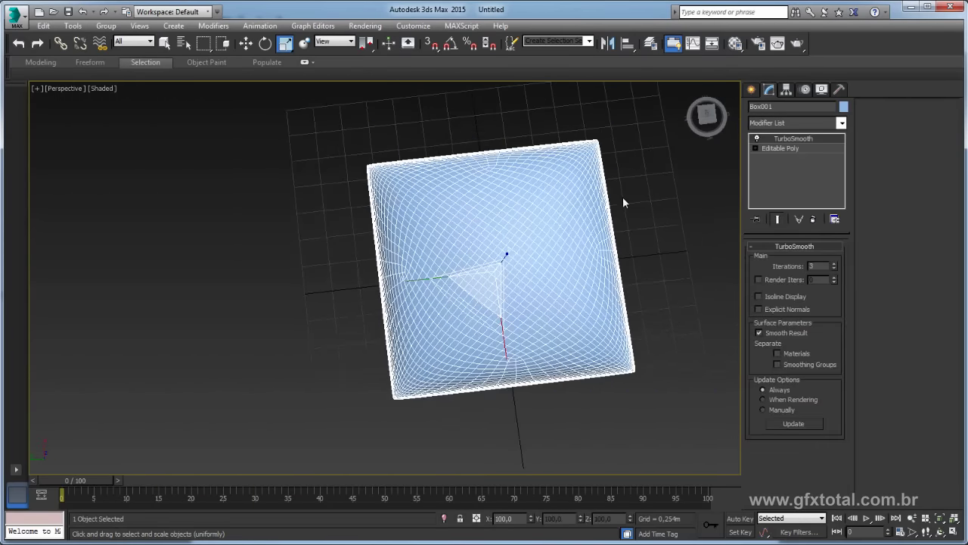
middle_click_drag(688, 187, 807, 135, "alt")
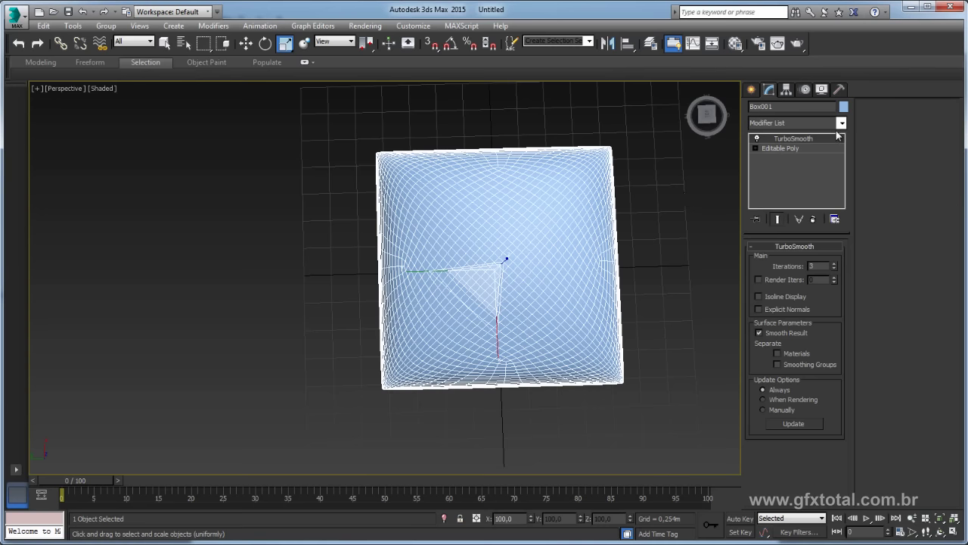
left_click(842, 122)
left_click_drag(845, 151, 846, 234)
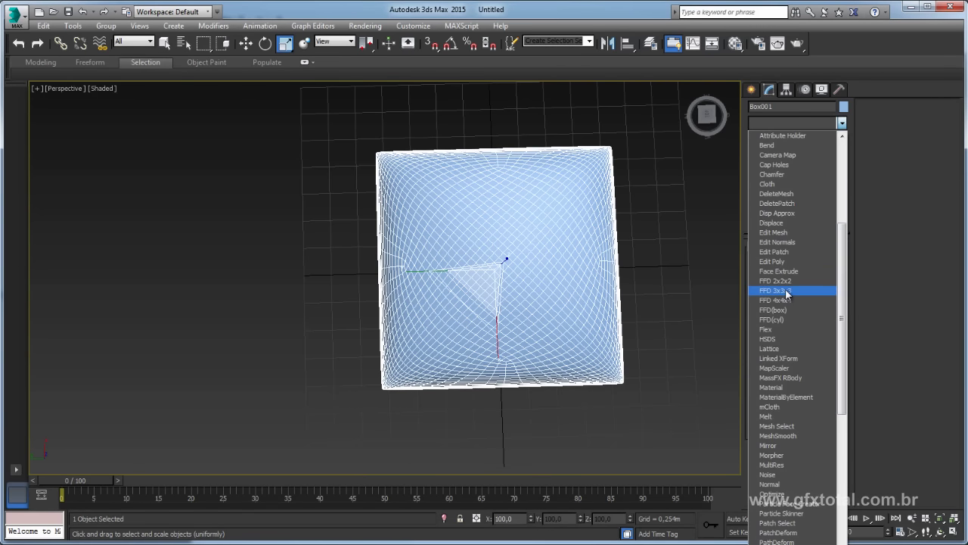
left_click(785, 290)
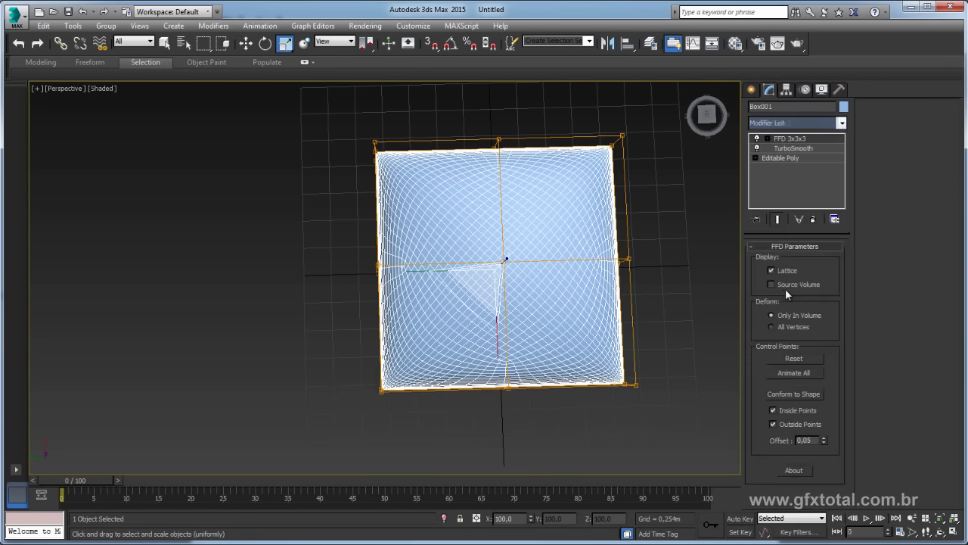
left_click(767, 139)
left_click(800, 148)
Try moving lattice corner control points up and outward, then undo the moves
mouse_move(681, 213)
middle_mouse_down("alt")
mouse_move(675, 186)
mouse_move(514, 227)
middle_mouse_up("alt")
key("w")
left_click_drag(496, 221, 670, 102)
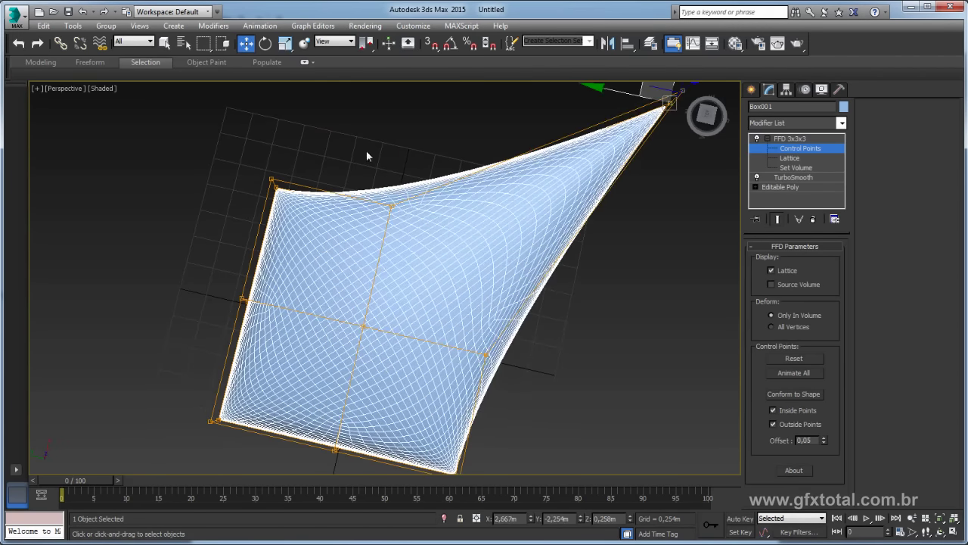
left_click_drag(251, 237, 250, 236)
middle_click_drag(251, 236, 244, 188, "alt")
middle_click_drag(236, 152, 342, 257, "alt")
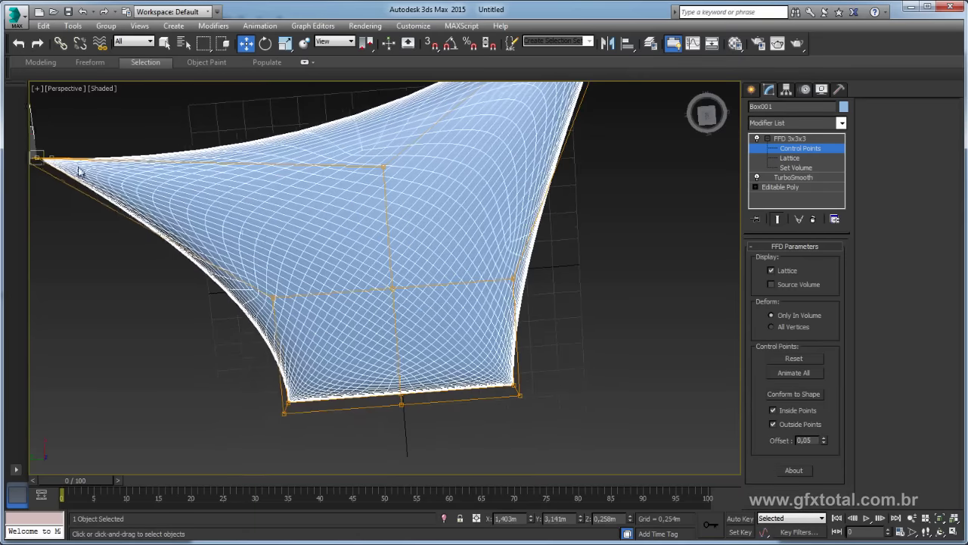
scroll(342, 257, "down", 3)
mouse_move(306, 353)
left_mouse_down()
mouse_move(348, 303)
mouse_move(191, 367)
left_mouse_up()
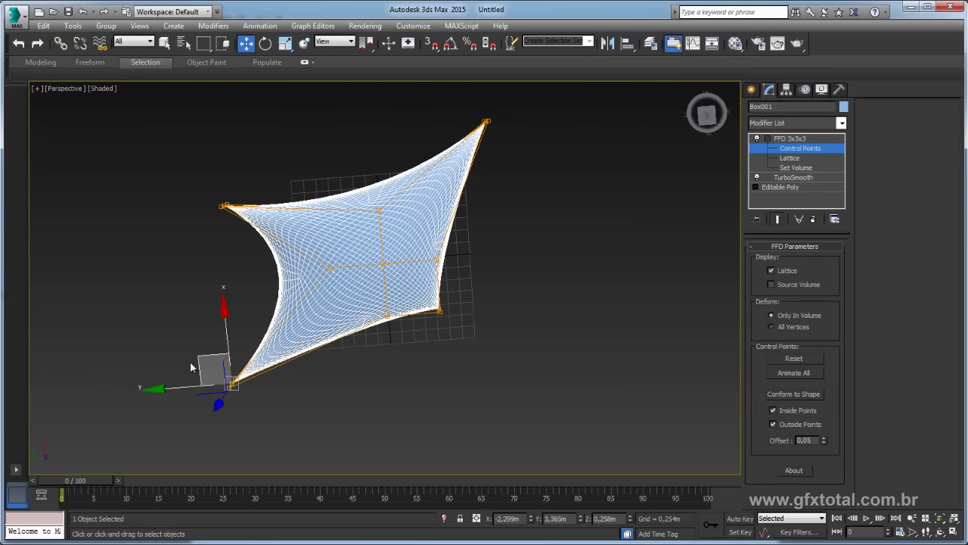
key("ctrl+z")
key("ctrl+z")
key("ctrl+z")
key("ctrl+z")
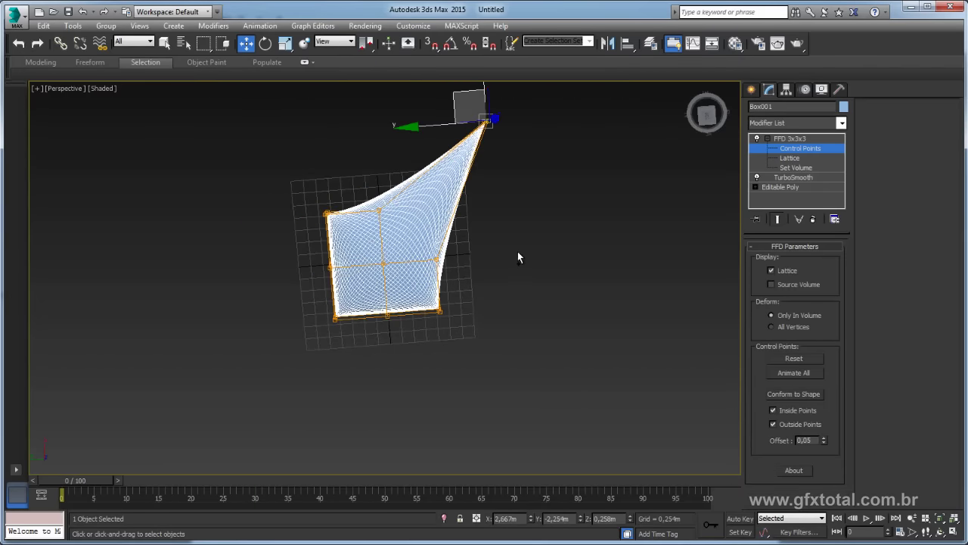
key("ctrl+z")
Undo the remaining control point changes to restore the undeformed lattice
middle_click_drag(524, 247, 396, 190, "alt")
scroll(508, 234, "up", 4)
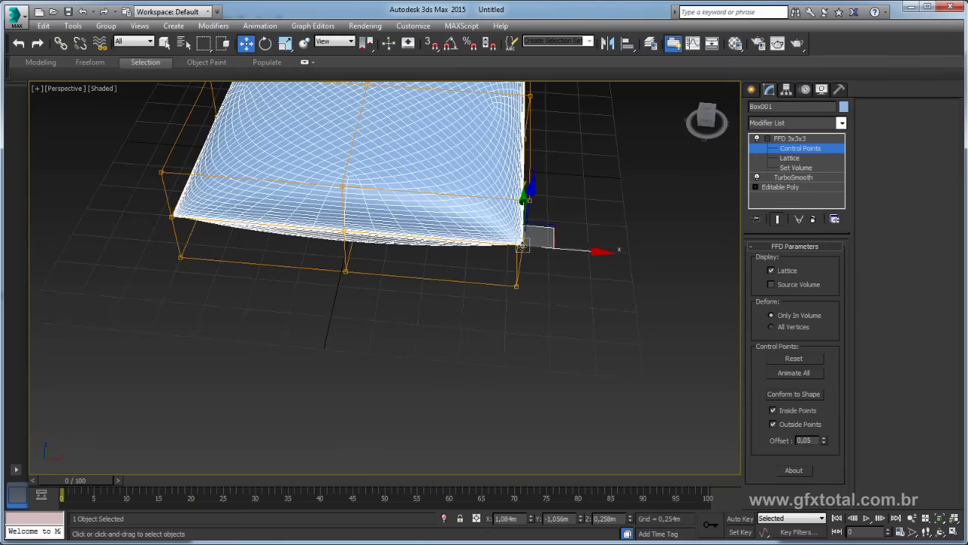
key("ctrl+z")
middle_click_drag(640, 214, 426, 171, "alt")
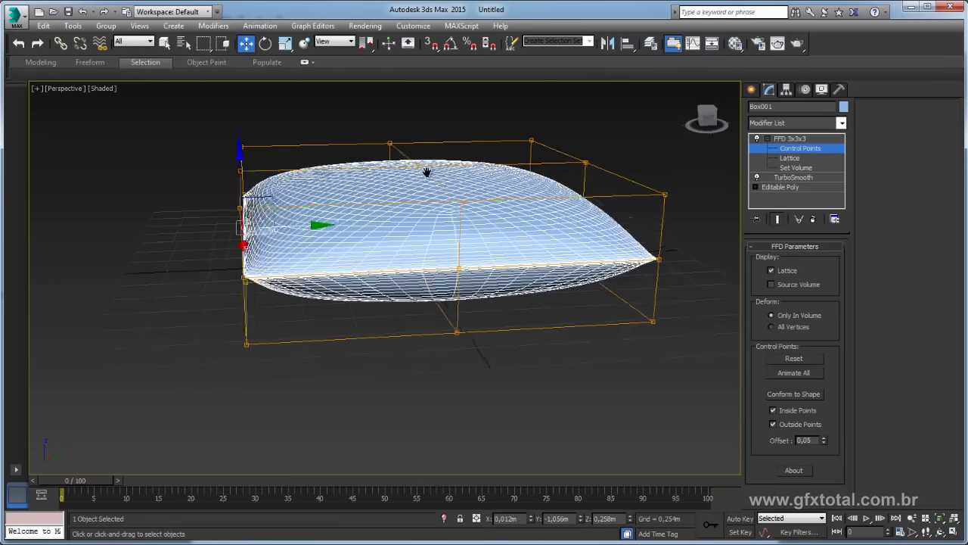
scroll(615, 262, "down", 3)
key("ctrl+z")
key("ctrl+z")
key("ctrl+z")
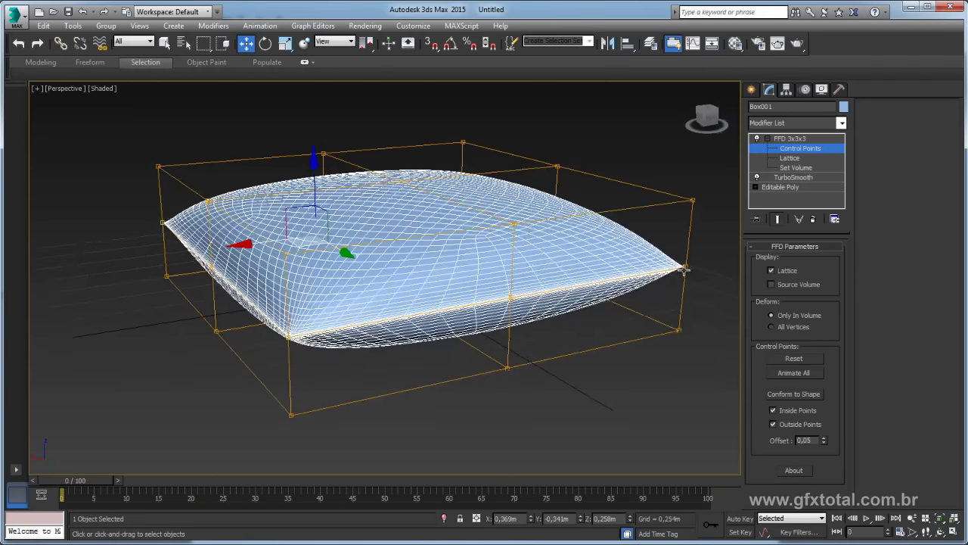
key("ctrl+z")
Scale the selected lattice corners outward in width and depth from a top-down view
scroll(625, 305, "down", 3)
mouse_move(625, 306)
middle_mouse_down("alt")
mouse_move(501, 337)
mouse_move(469, 321)
middle_mouse_up("alt")
key("r")
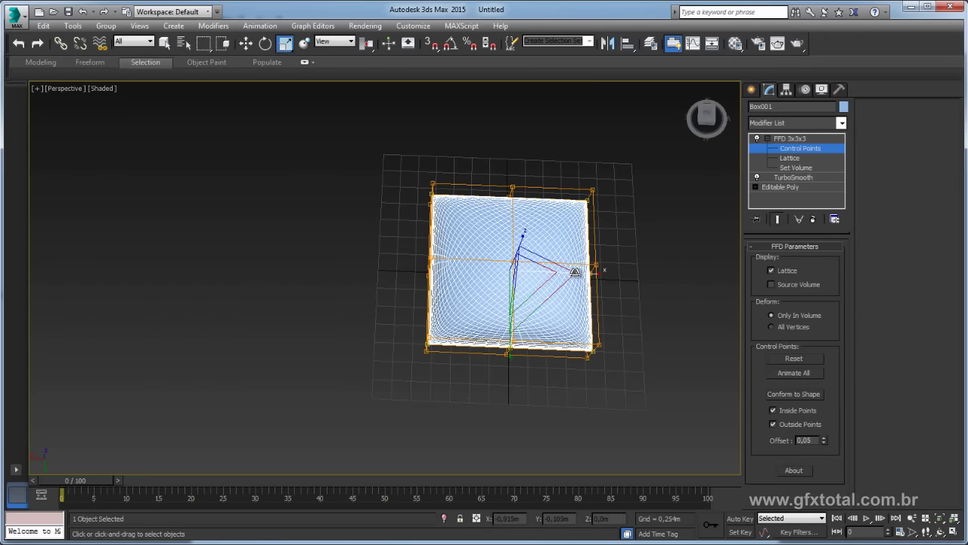
left_click_drag(545, 305, 590, 329)
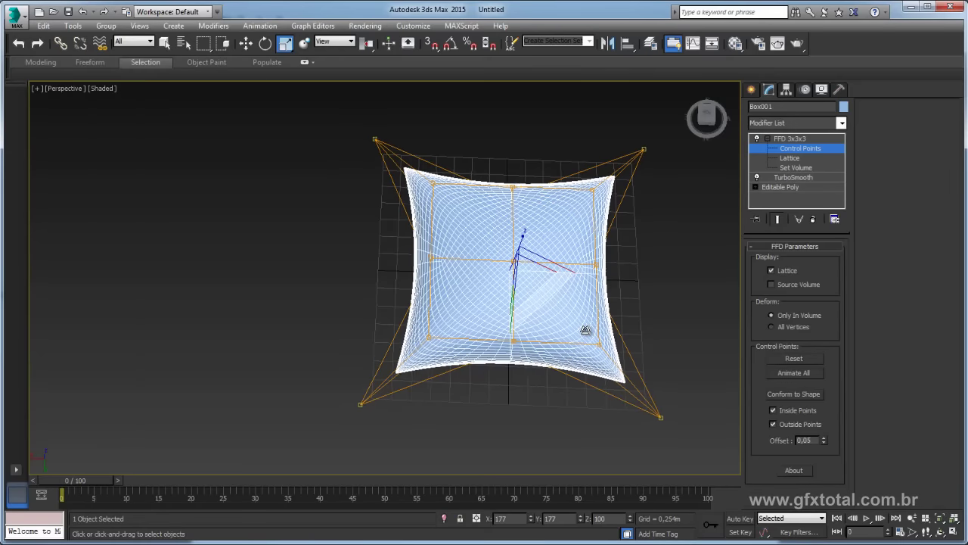
mouse_move(583, 328)
middle_mouse_down("alt")
mouse_move(616, 337)
mouse_move(507, 353)
mouse_move(421, 277)
mouse_move(538, 282)
mouse_move(460, 286)
mouse_move(519, 260)
mouse_move(486, 301)
mouse_move(477, 333)
middle_mouse_up("alt")
scroll(518, 260, "up", 3)
left_click(767, 141)
left_click(546, 173)
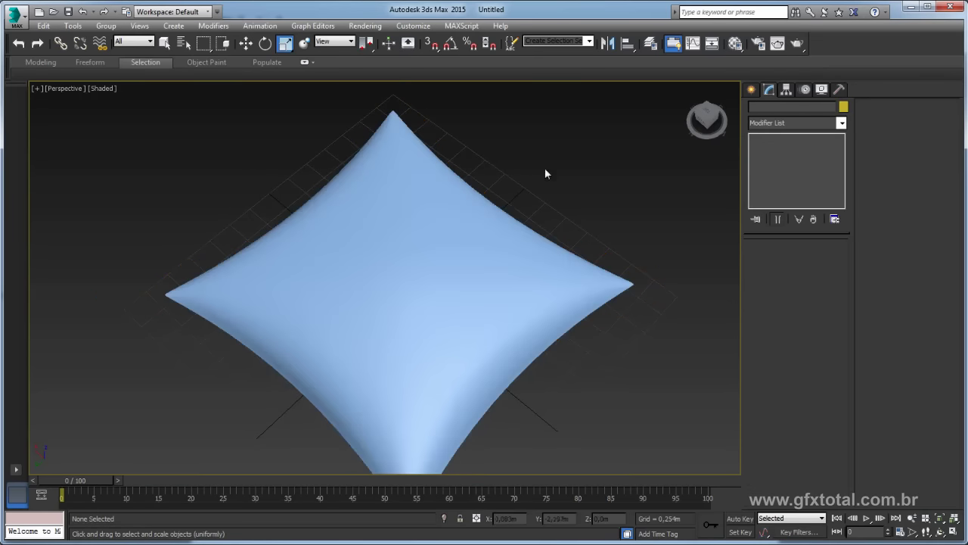
middle_click_drag(595, 209, 530, 186, "alt")
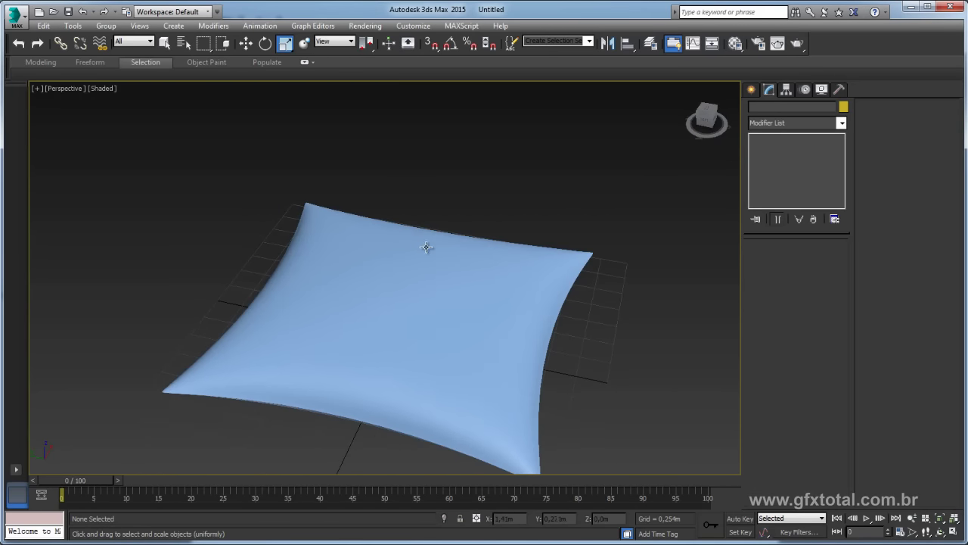
key("alt+Tab")
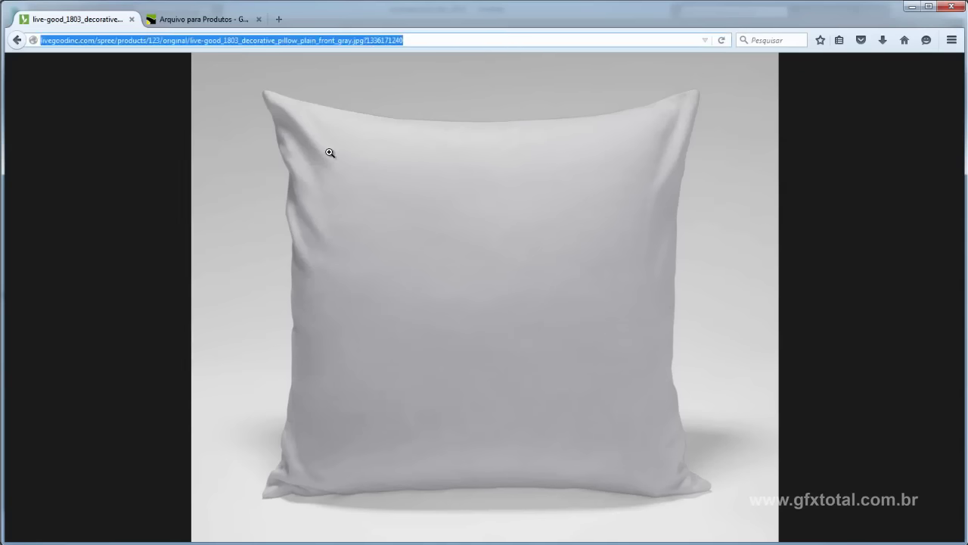
key("alt")
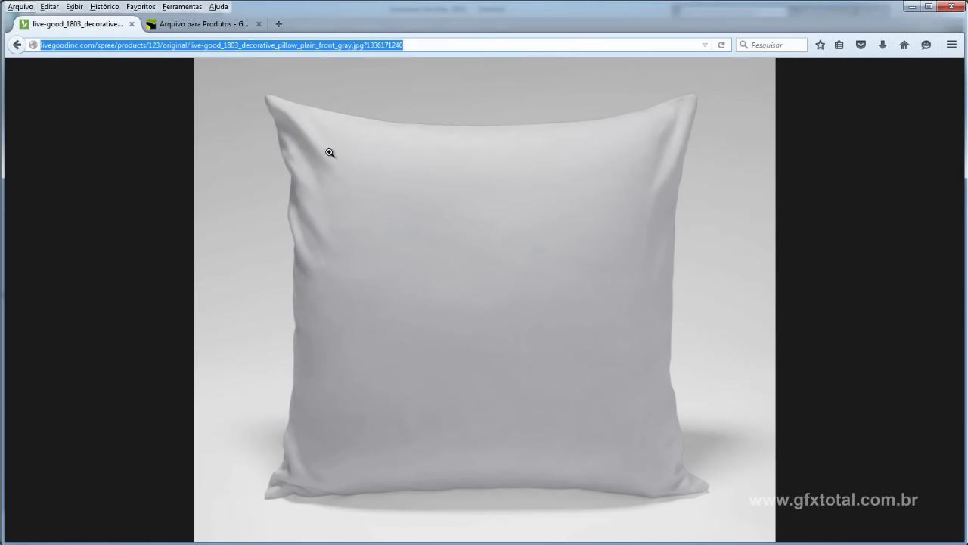
key("alt+Tab")
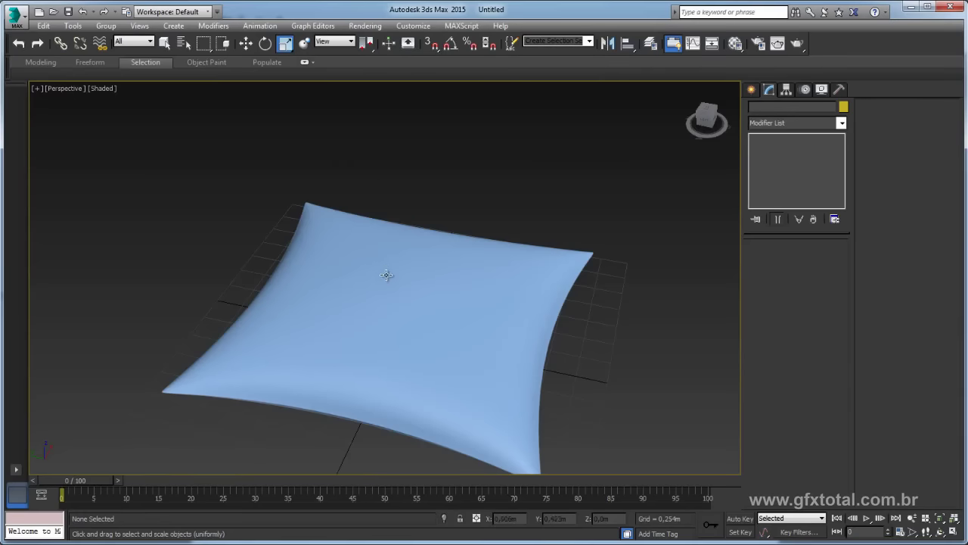
left_click(386, 274)
middle_click_drag(401, 252, 425, 260, "alt")
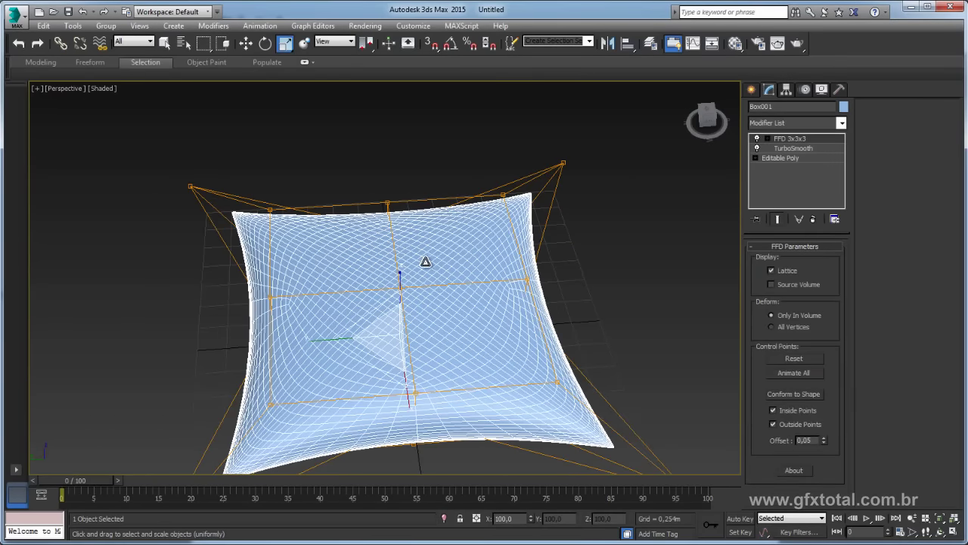
mouse_move(425, 261)
middle_mouse_down("alt")
mouse_move(456, 192)
mouse_move(469, 192)
mouse_move(453, 217)
middle_mouse_up("alt")
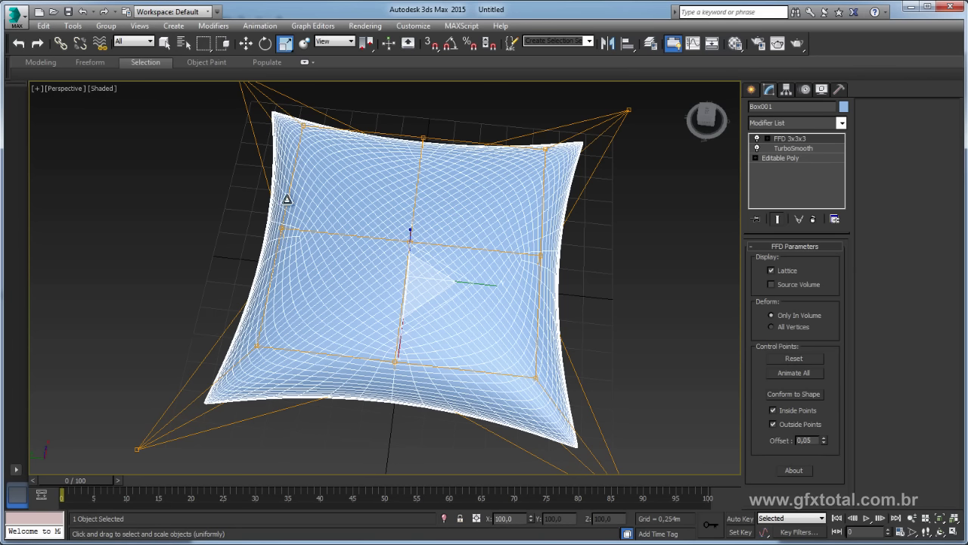
Export the selected pillow to a file with OBJ as the file type
left_click(16, 17)
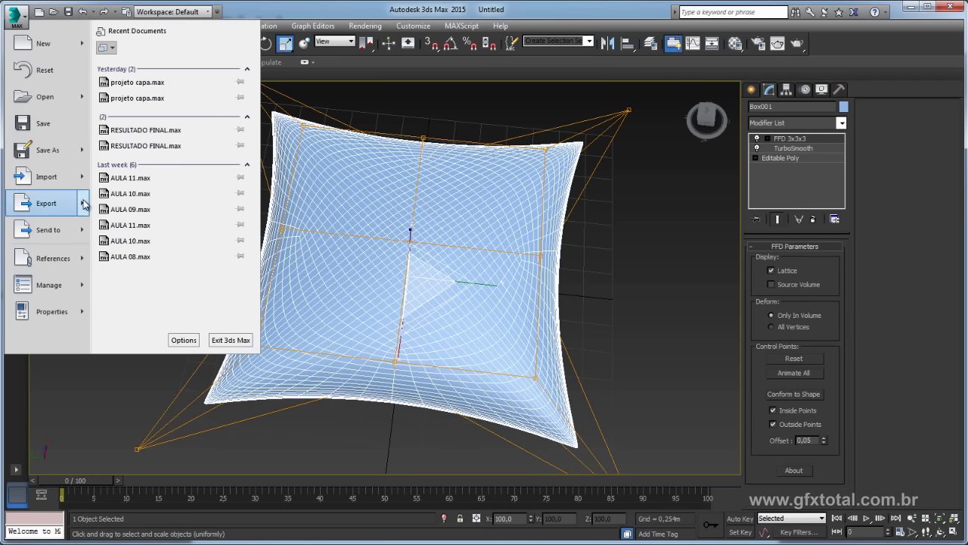
mouse_move(47, 203)
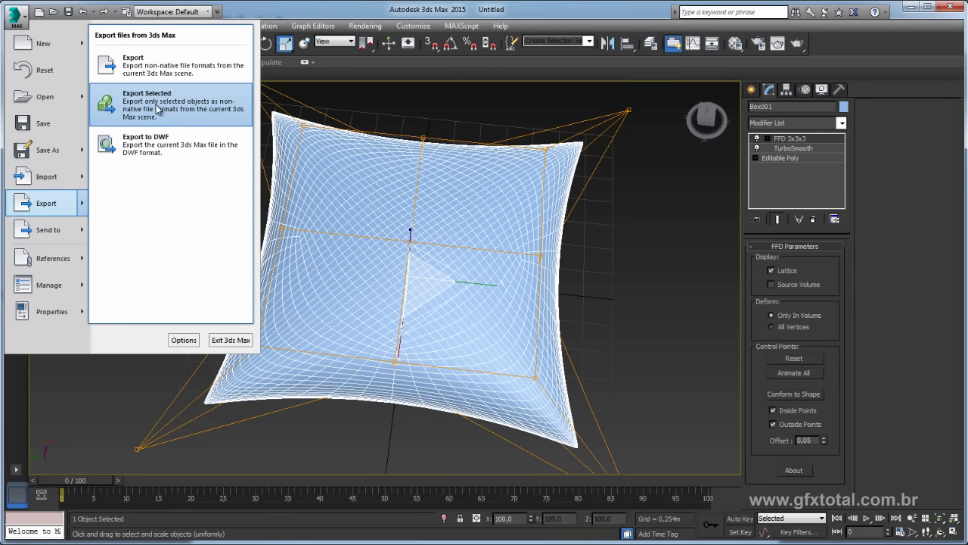
left_click(158, 109)
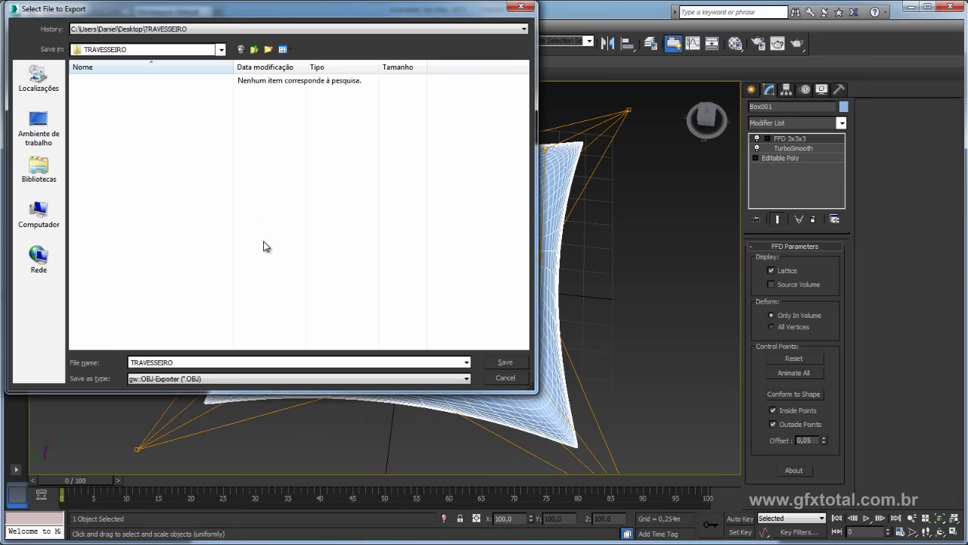
double_click(189, 361)
left_click(205, 379)
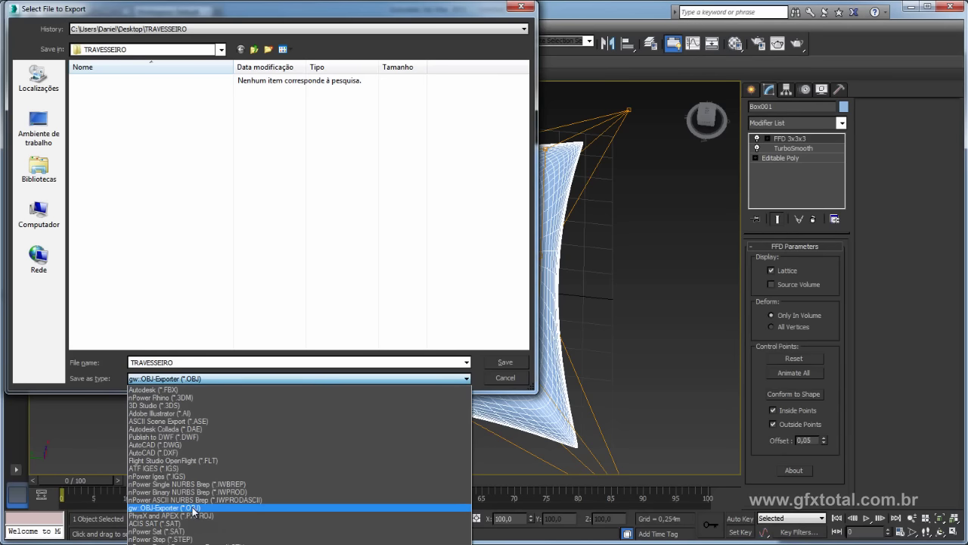
left_click(195, 508)
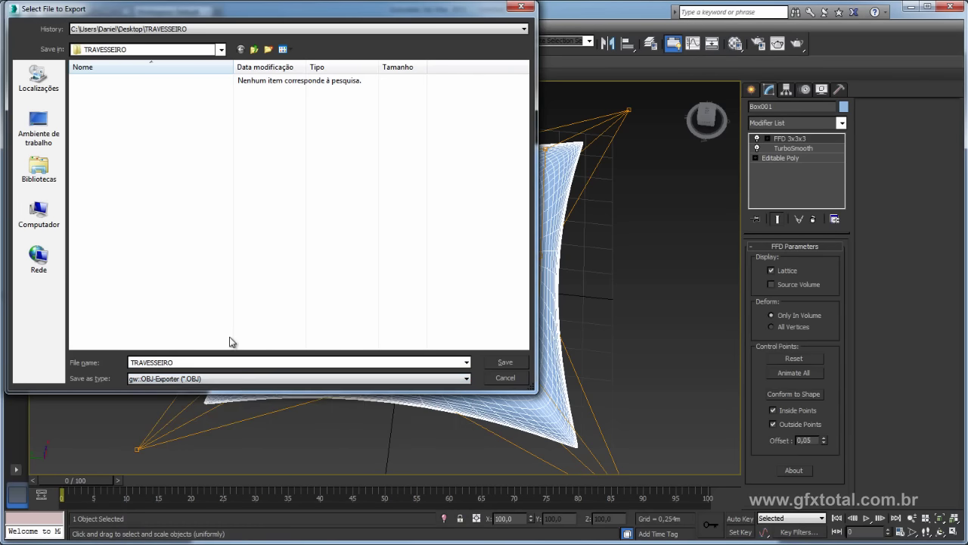
left_click(505, 364)
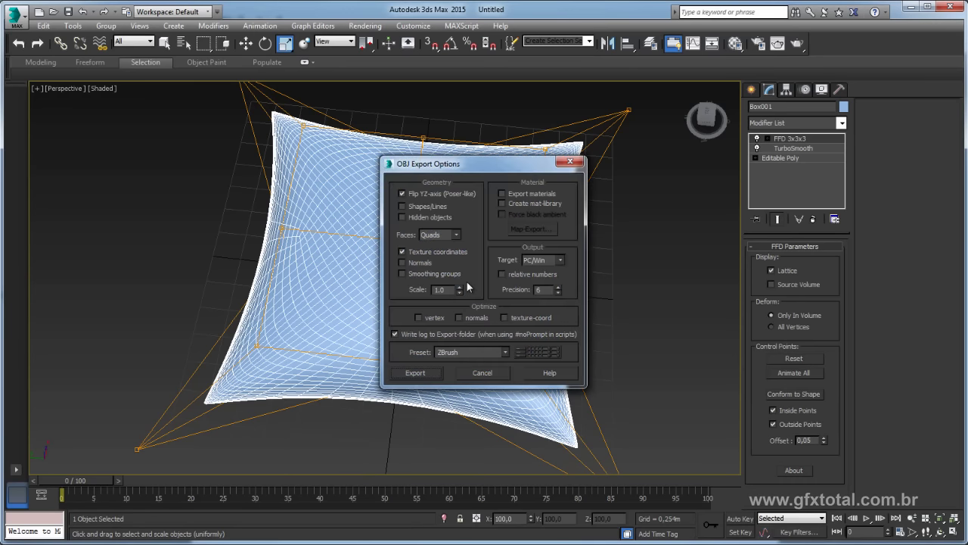
Export using the ZBrush OBJ preset, close the statistics, and switch to ZBrush
left_click(504, 352)
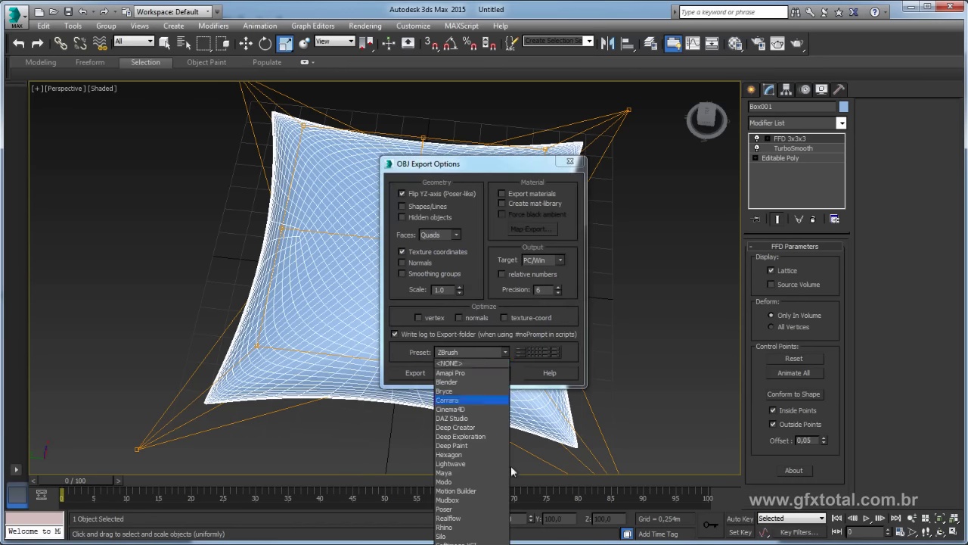
left_click(392, 321)
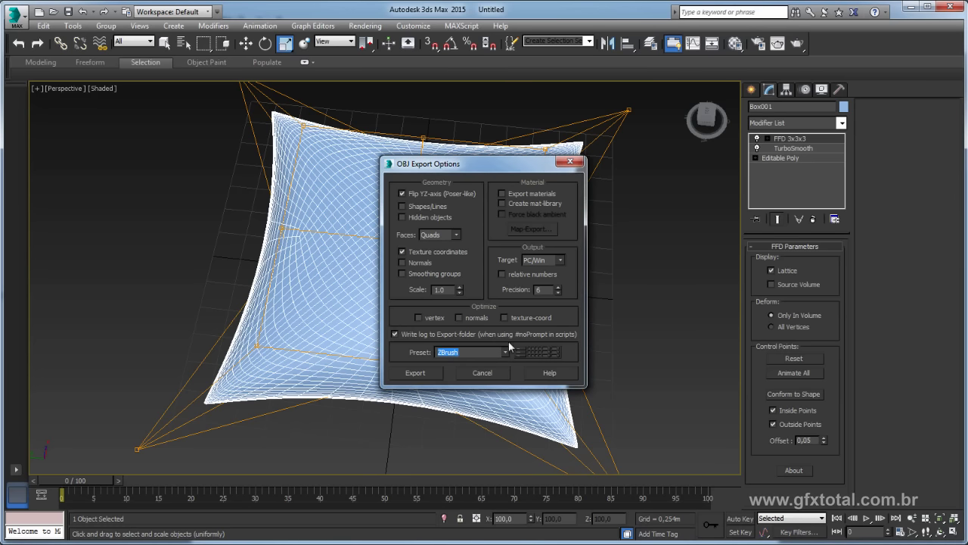
left_click(424, 372)
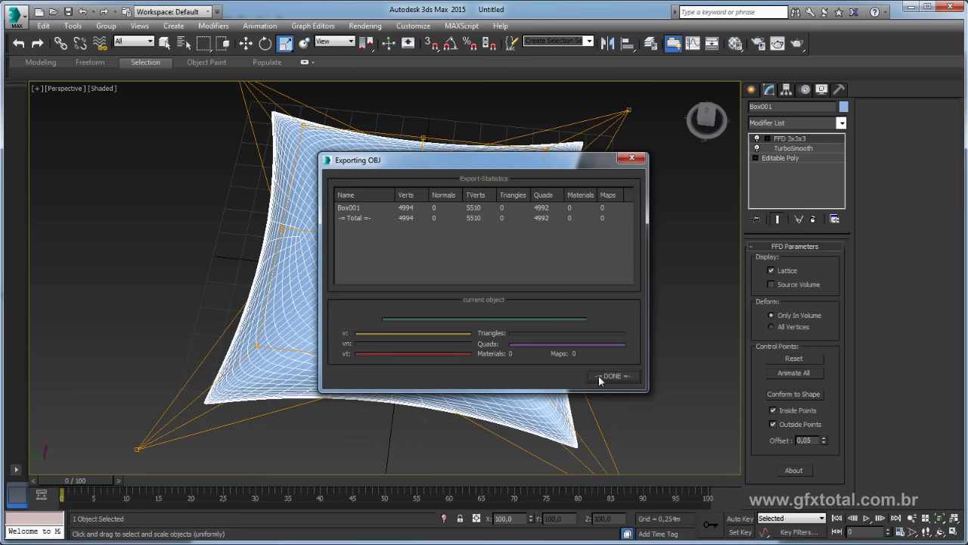
left_click(613, 375)
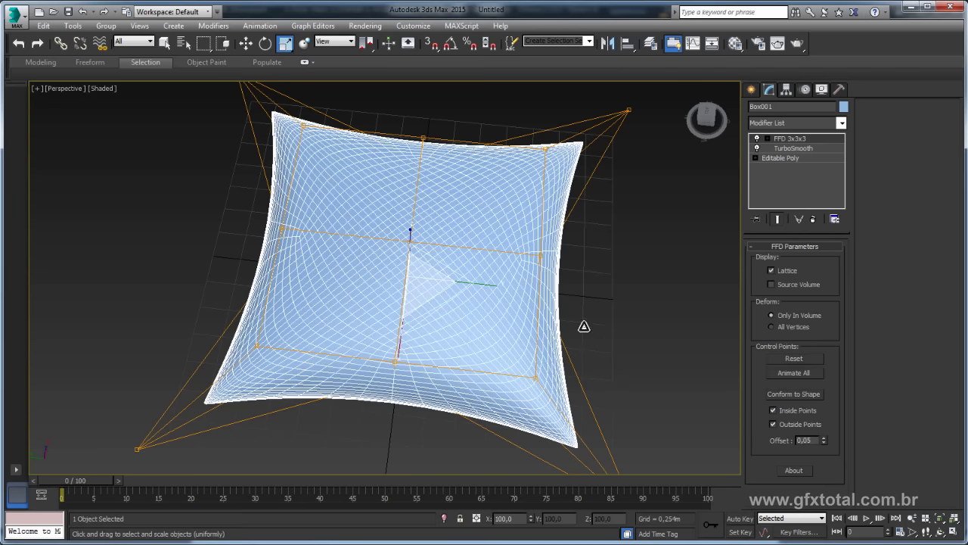
key("alt+Tab")
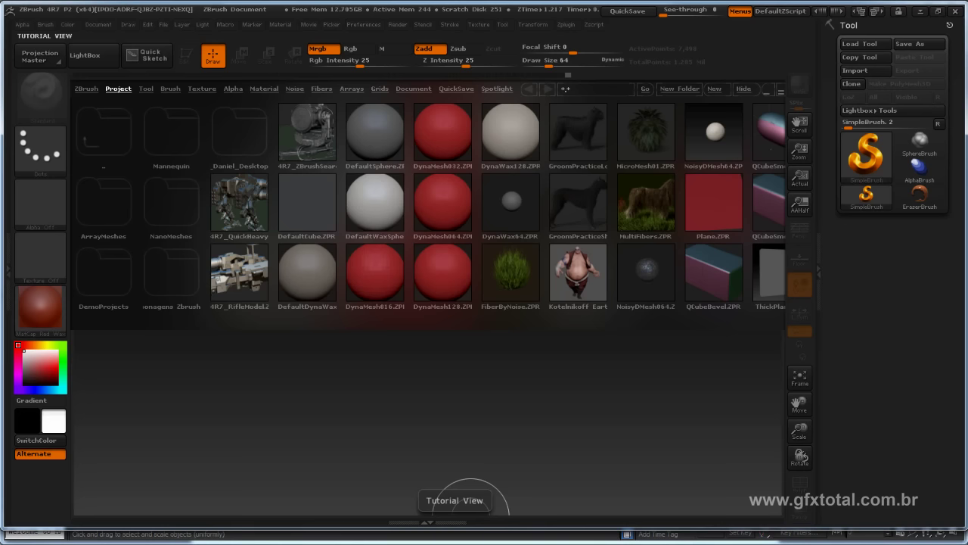
Close LightBox and import TRAVESSEIRO.obj as the active ZBrush tool
left_click(88, 58)
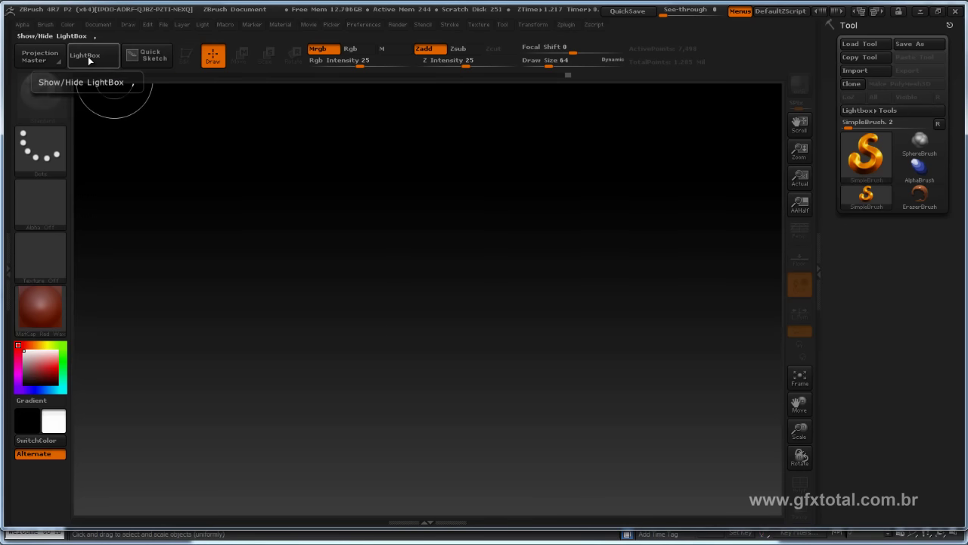
left_click(861, 73)
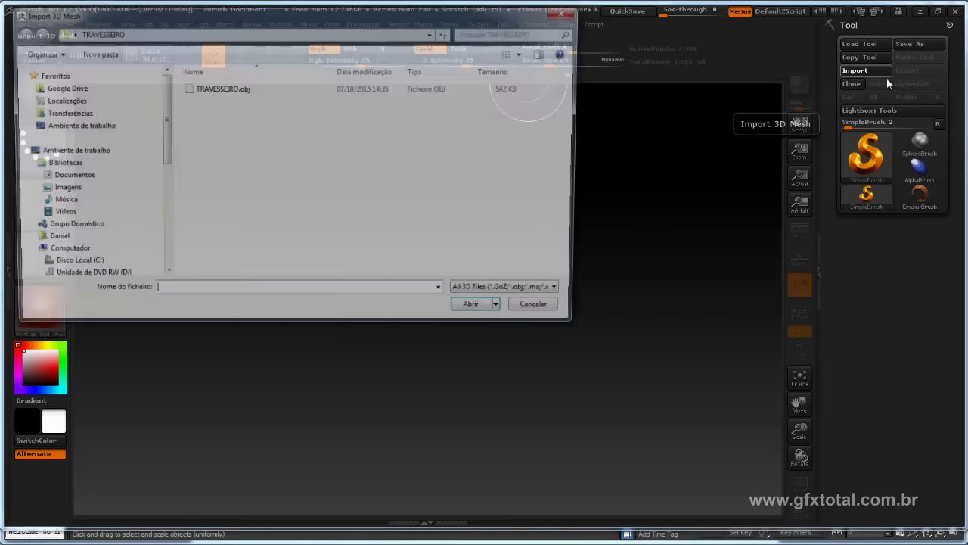
left_click(217, 89)
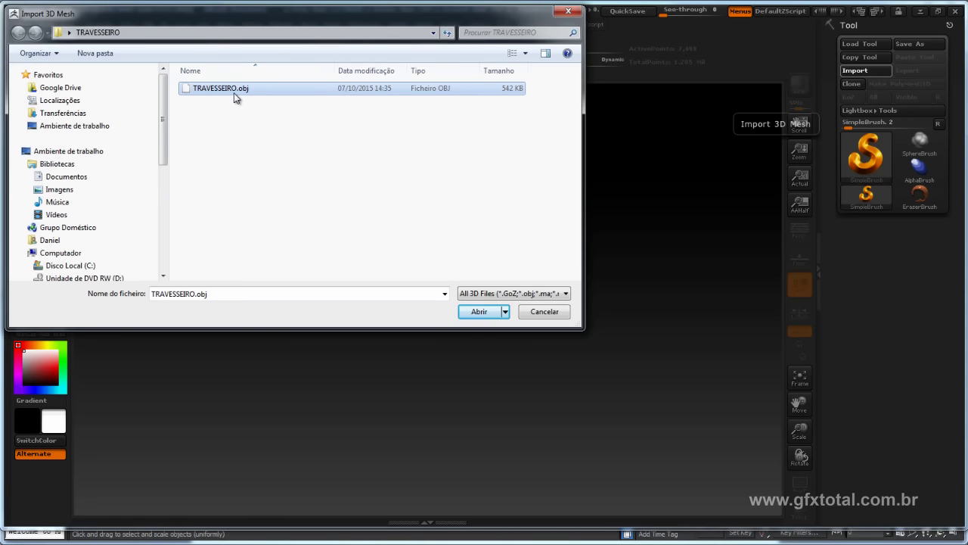
left_click(476, 312)
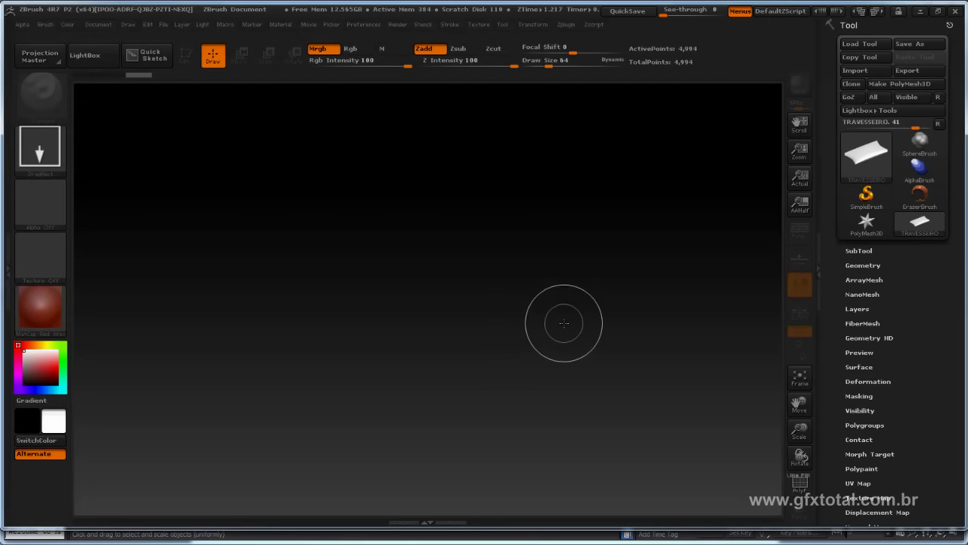
Draw the TRAVESSEIRO pillow on the canvas in Edit mode with Persp on, and sculpt a test S-stroke
left_click_drag(419, 277, 614, 501)
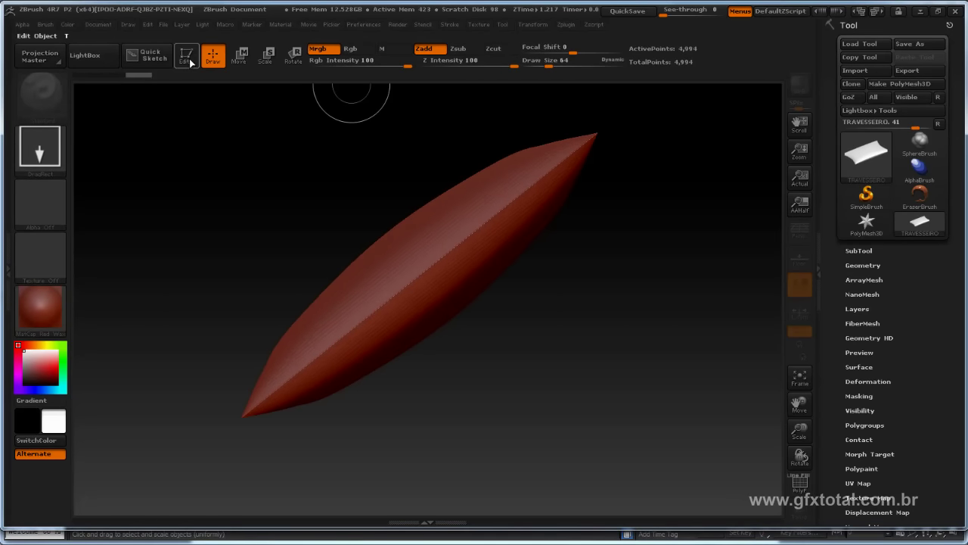
left_click(187, 61)
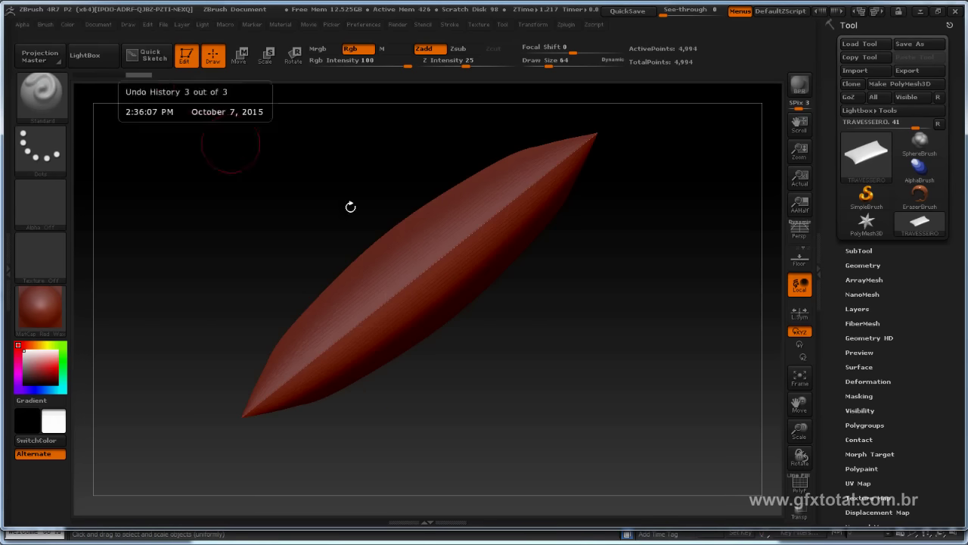
mouse_move(350, 167)
left_mouse_down()
mouse_move(420, 223)
mouse_move(737, 350)
left_mouse_up()
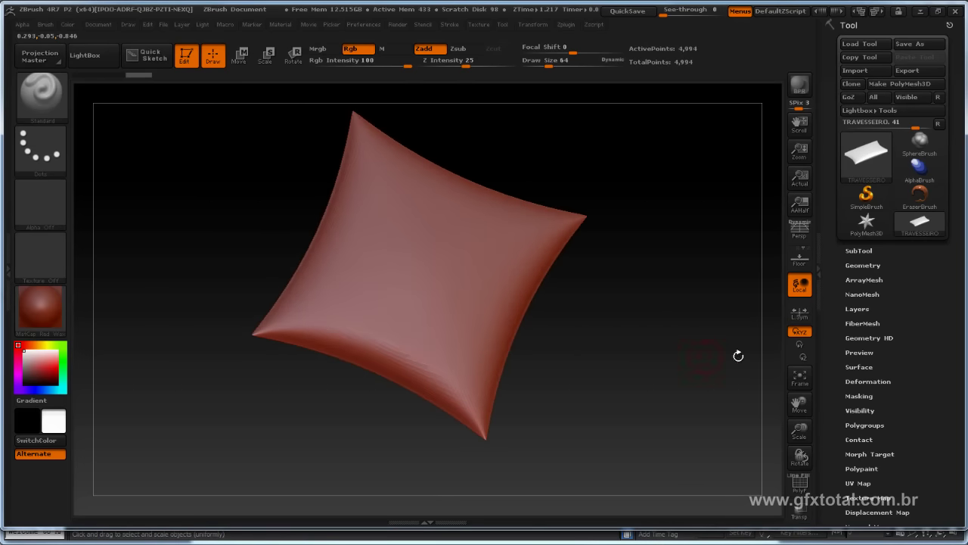
left_click(800, 241)
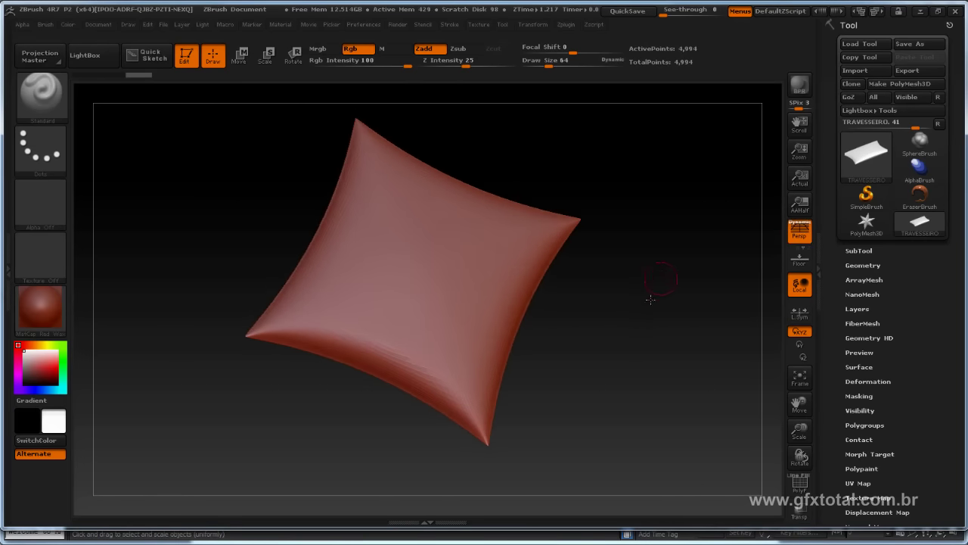
mouse_move(648, 296)
left_mouse_down()
mouse_move(637, 260)
mouse_move(659, 334)
mouse_move(627, 335)
mouse_move(674, 319)
left_mouse_up()
mouse_move(335, 166)
left_mouse_down()
mouse_move(389, 178)
mouse_move(408, 280)
mouse_move(496, 280)
mouse_move(514, 268)
left_mouse_up()
mouse_move(590, 325)
left_mouse_down()
mouse_move(641, 350)
mouse_move(633, 284)
left_mouse_up()
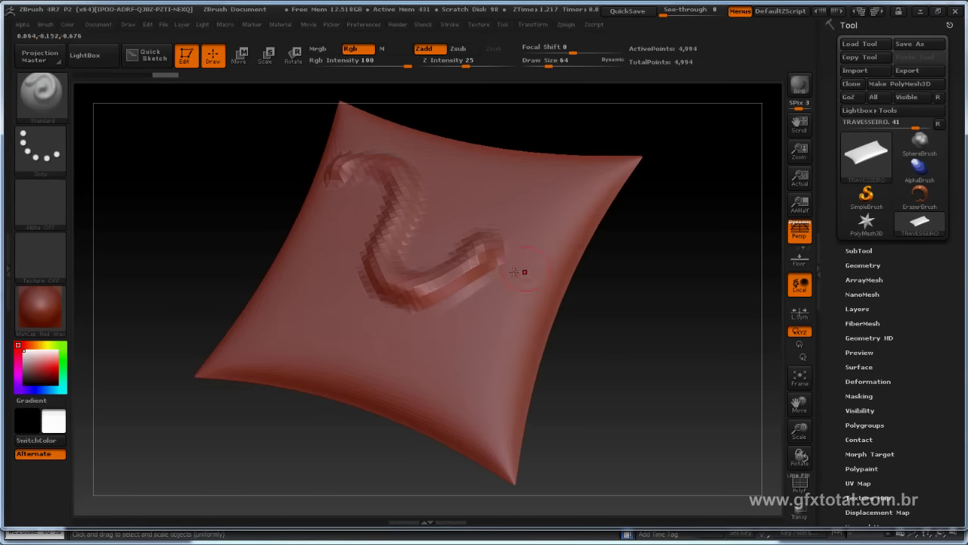
left_click_drag(742, 273, 765, 333)
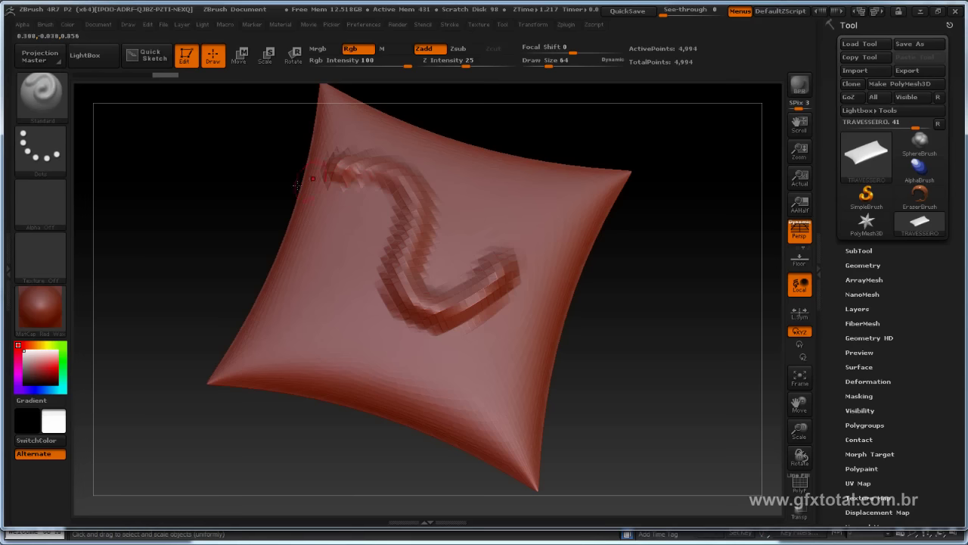
Undo the test stroke, divide the pillow to SDiv 5, and try a raised Standard stroke
key("ctrl+z")
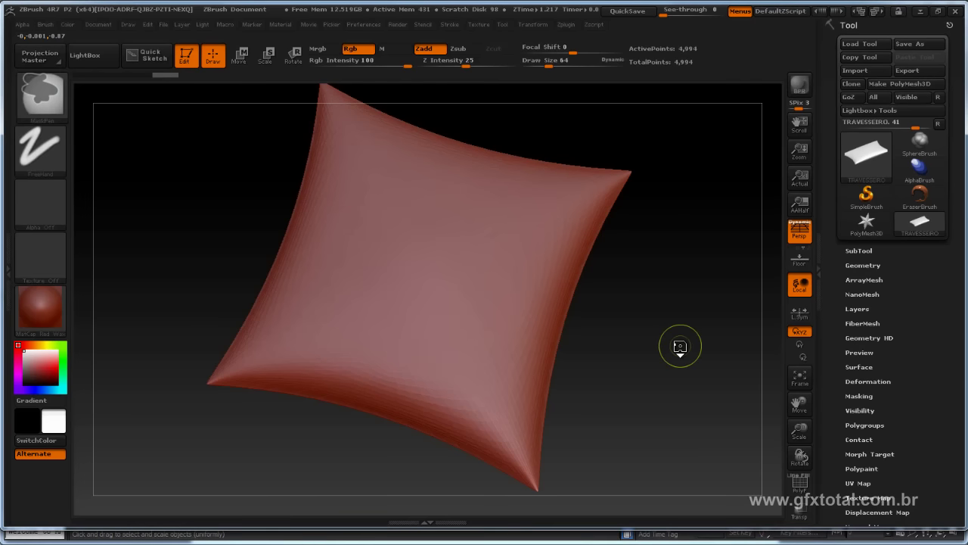
left_click(863, 265)
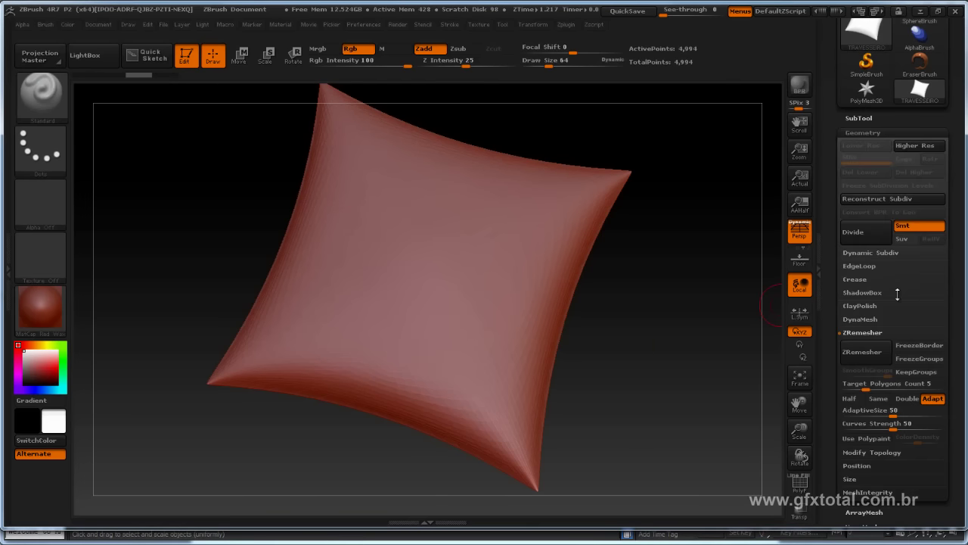
left_click(872, 228)
left_click(867, 232)
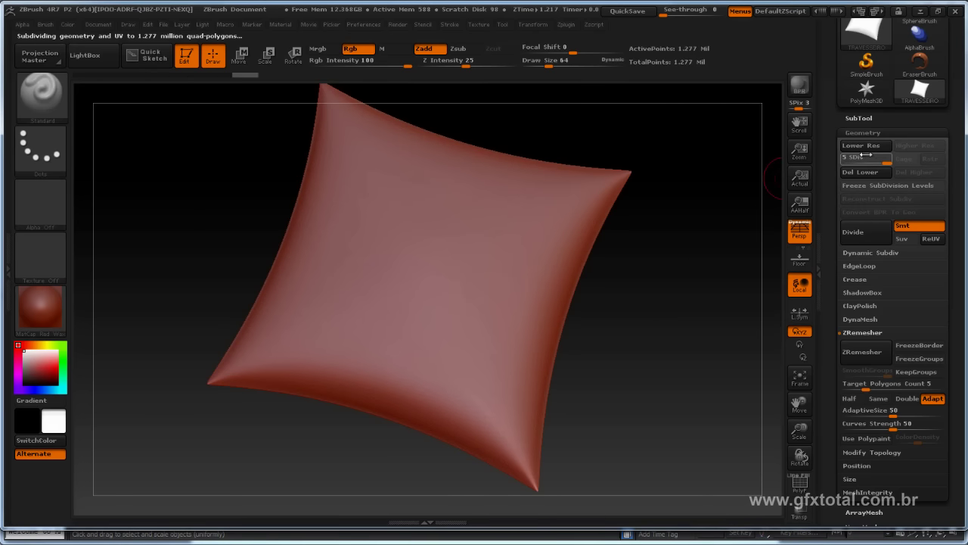
left_click_drag(637, 288, 660, 311)
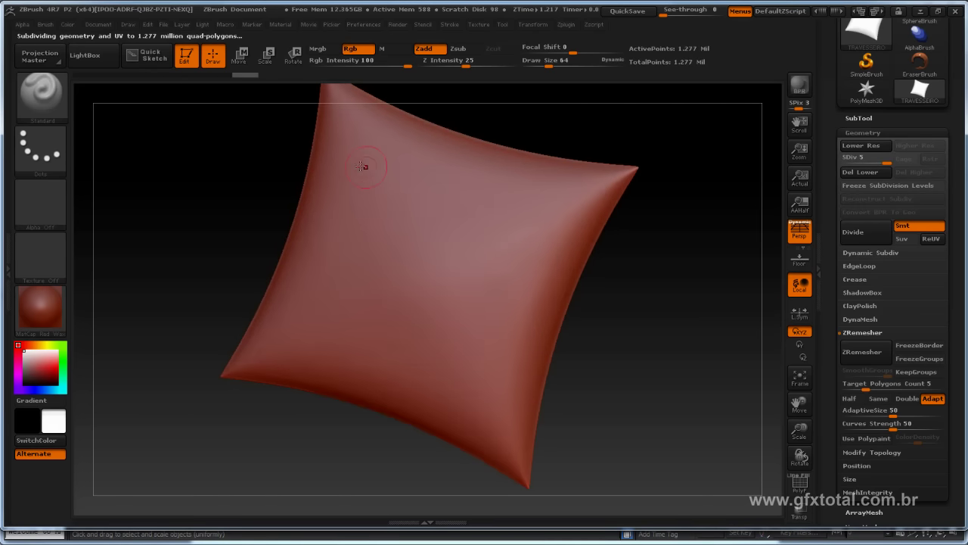
left_click_drag(348, 166, 491, 275)
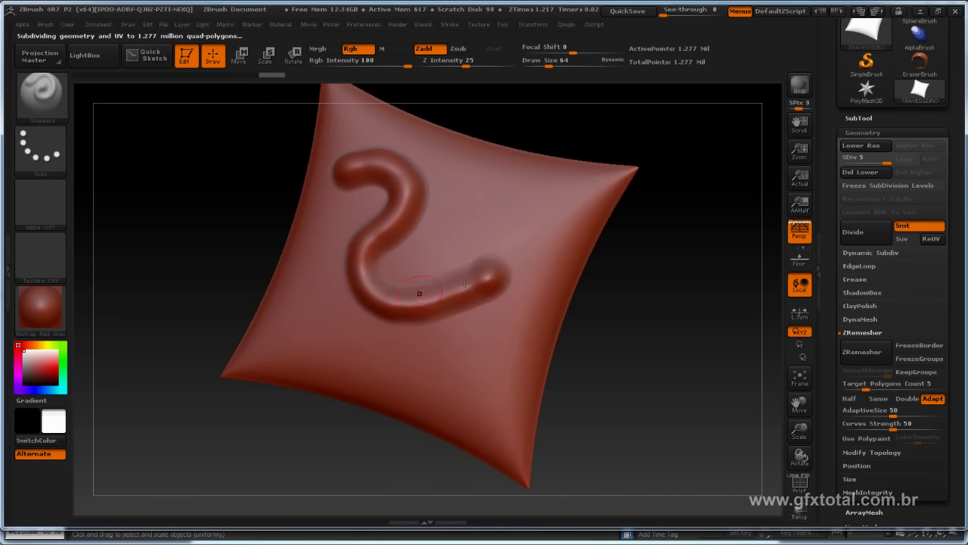
mouse_move(618, 338)
left_mouse_down()
mouse_move(642, 339)
mouse_move(629, 349)
left_mouse_up()
Undo the stroke, turn to front view, activate X symmetry, then try and undo a mirrored stroke
key("ctrl+z")
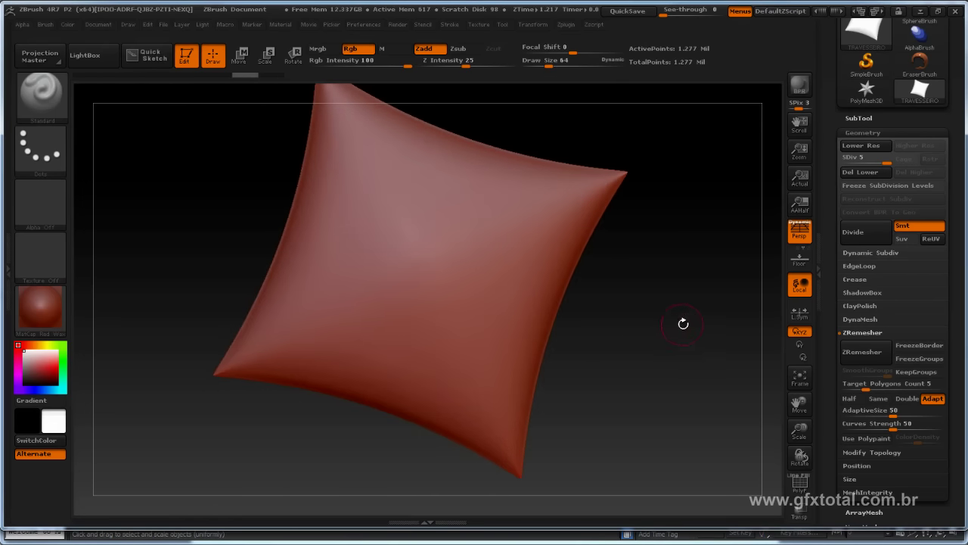
mouse_move(683, 322)
left_mouse_down("shift")
mouse_move(696, 305)
mouse_move(668, 352)
mouse_move(640, 313)
left_mouse_up("shift")
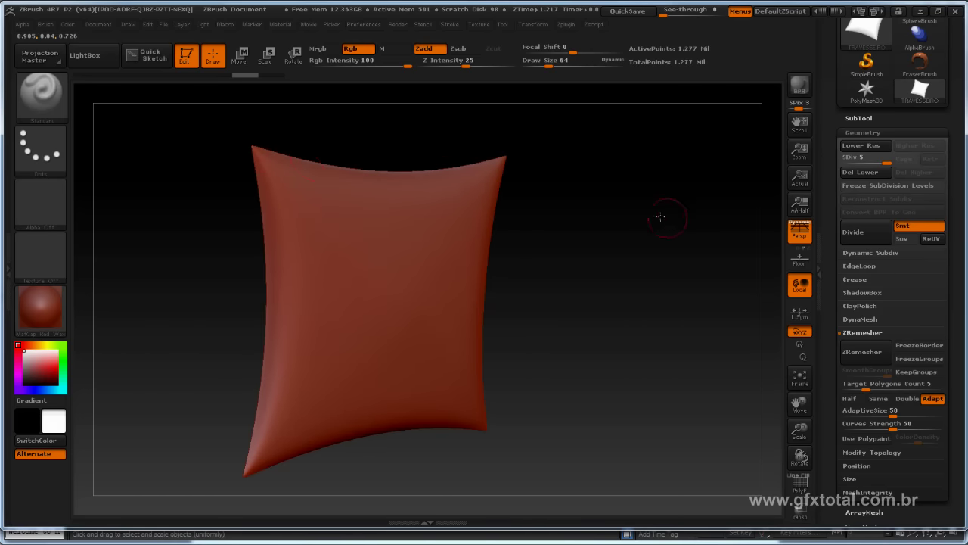
left_click_drag(611, 181, 615, 94)
left_click(536, 27)
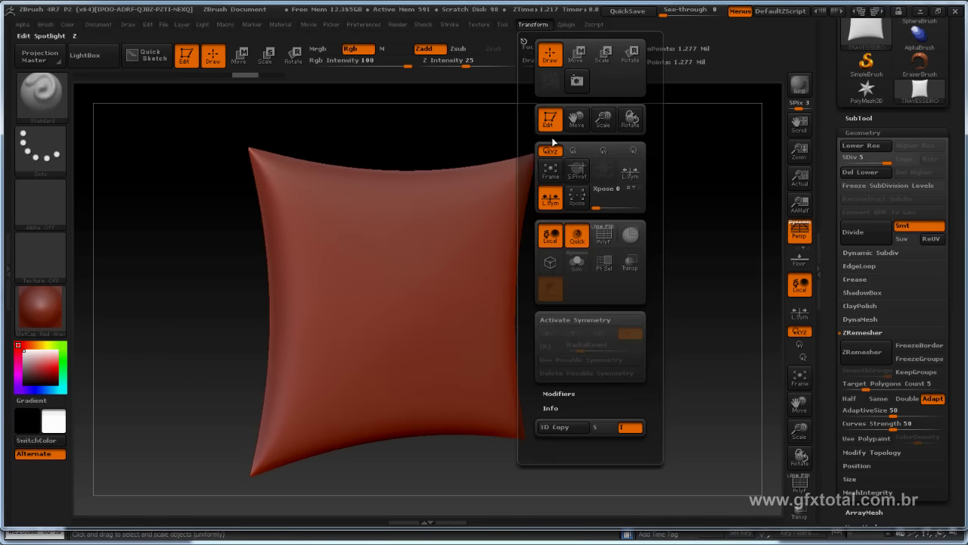
left_click(577, 319)
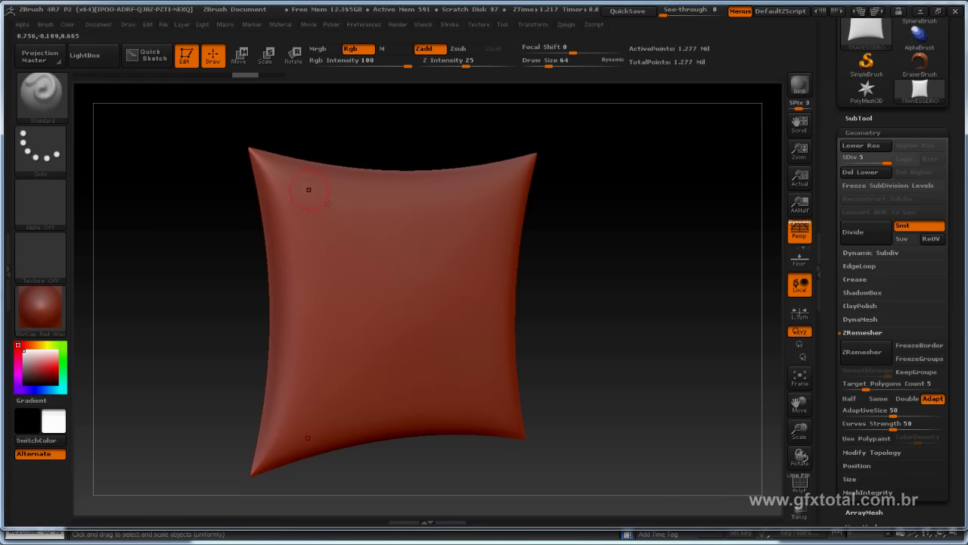
left_click_drag(314, 197, 495, 224)
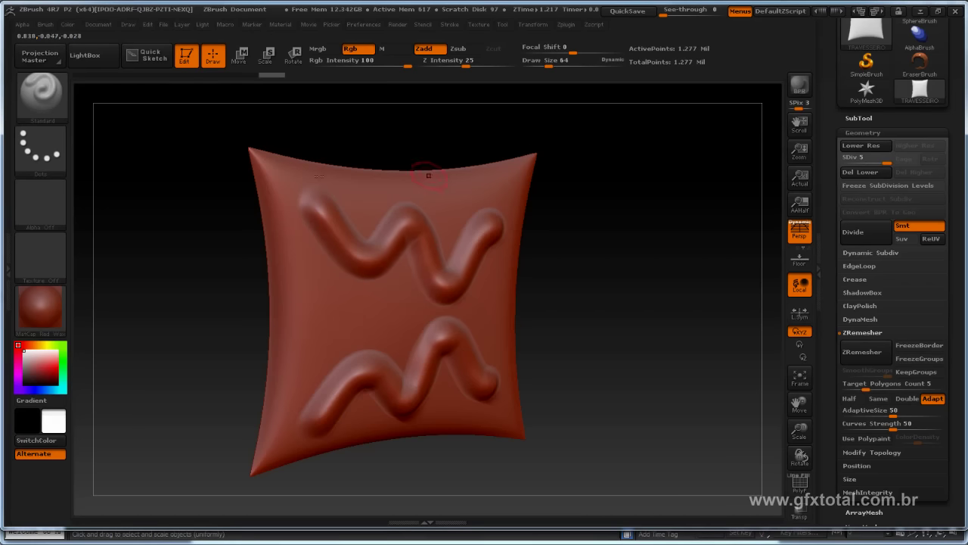
key("ctrl")
key("ctrl+z")
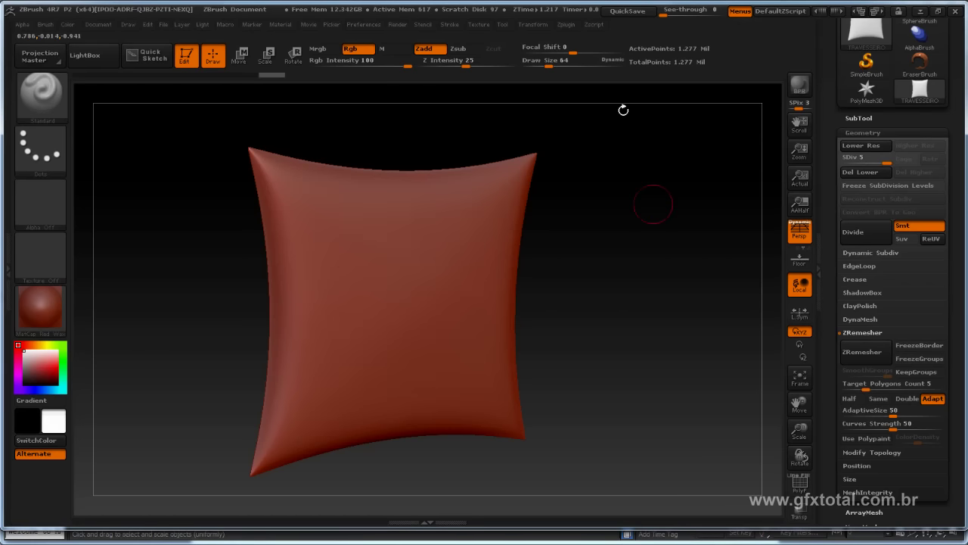
Change the symmetry axis setting in Transform, then sculpt and undo a curved test stroke
left_click(533, 25)
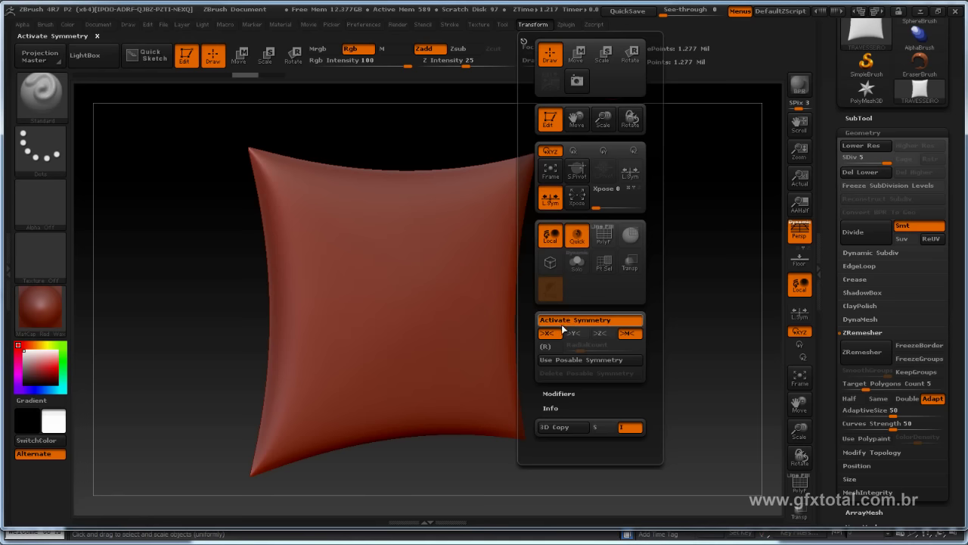
left_click(552, 333)
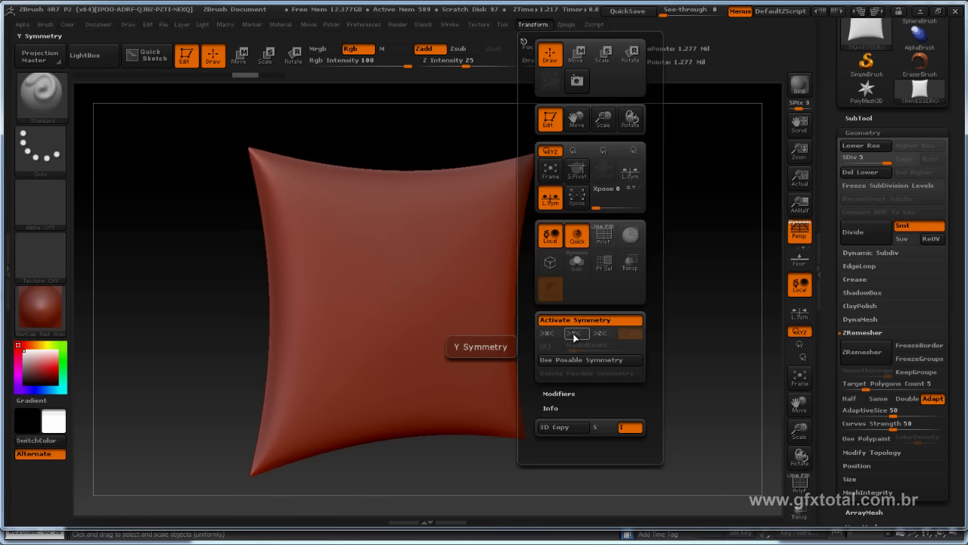
left_click(553, 334)
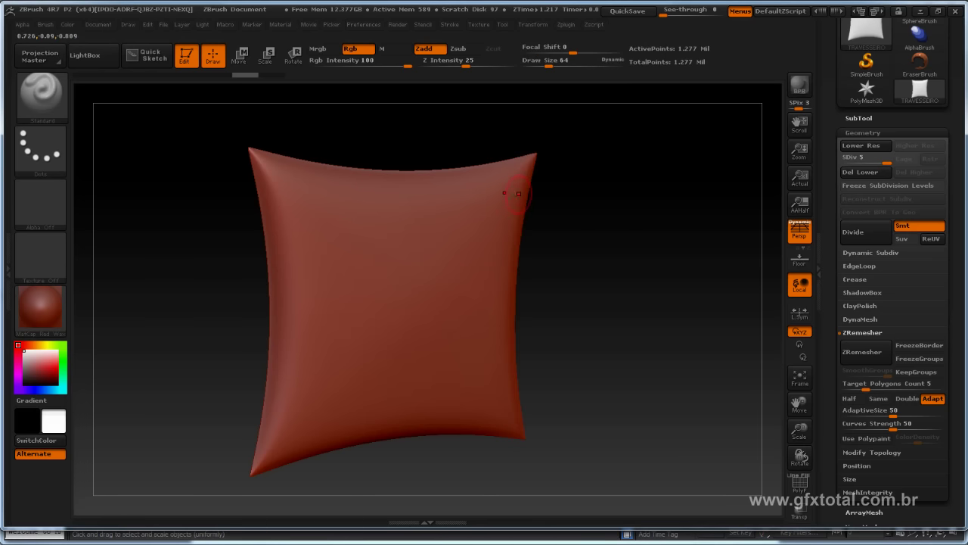
left_click_drag(518, 193, 683, 244)
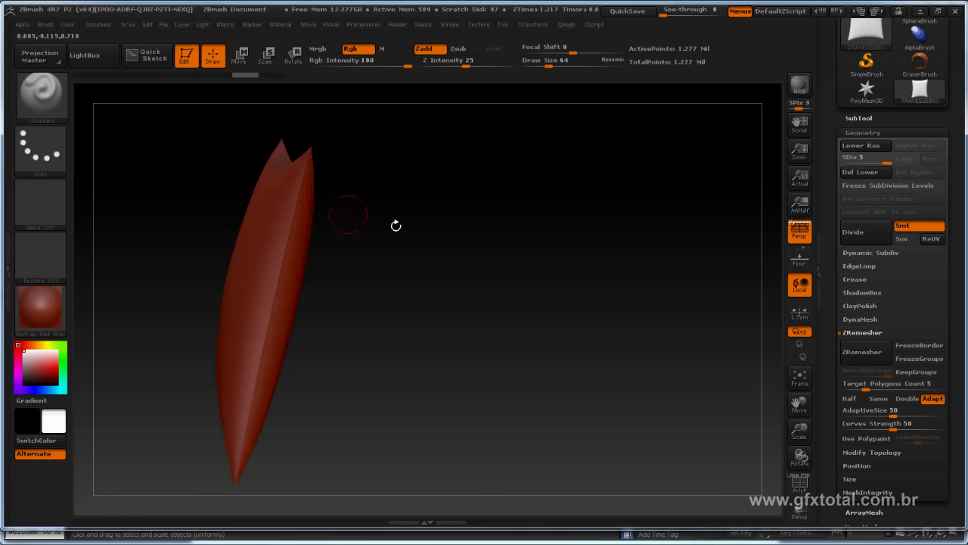
mouse_move(396, 225)
left_mouse_down()
mouse_move(326, 236)
mouse_move(415, 206)
left_mouse_up()
left_click_drag(499, 244, 611, 283, "alt")
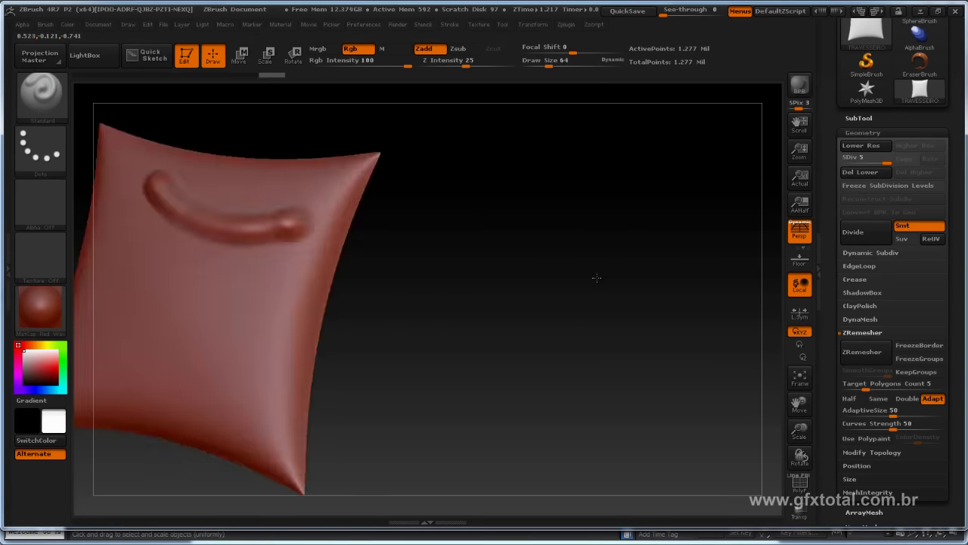
mouse_move(597, 277)
left_mouse_down()
mouse_move(530, 288)
mouse_move(538, 163)
left_mouse_up()
key("ctrl+z")
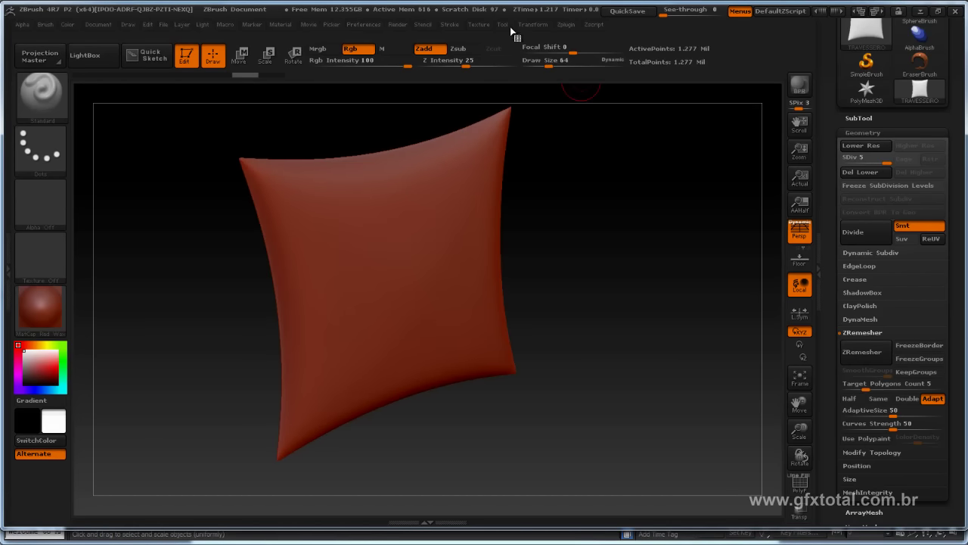
Add Y-axis symmetry, then sculpt and undo a mirrored wavy test stroke
left_click(530, 25)
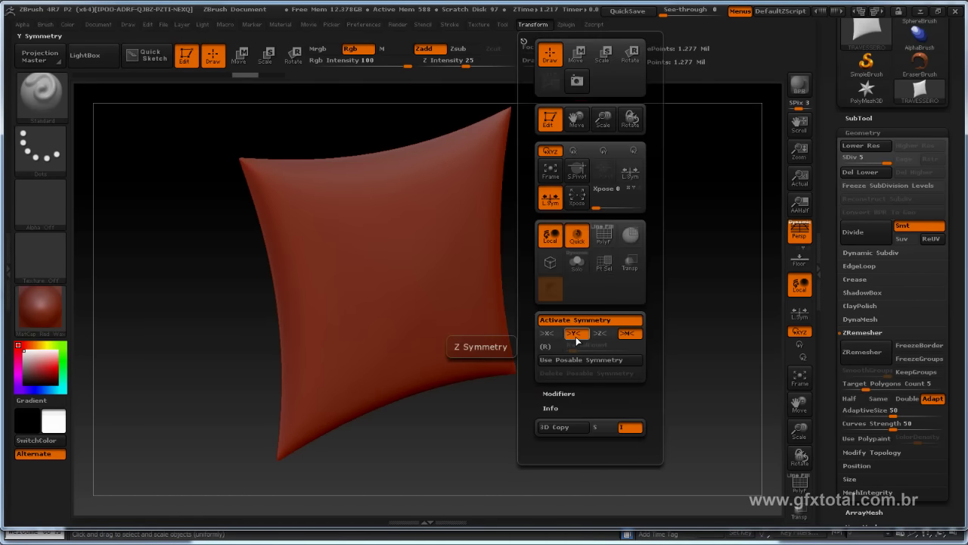
left_click(584, 337)
left_click_drag(295, 190, 420, 371)
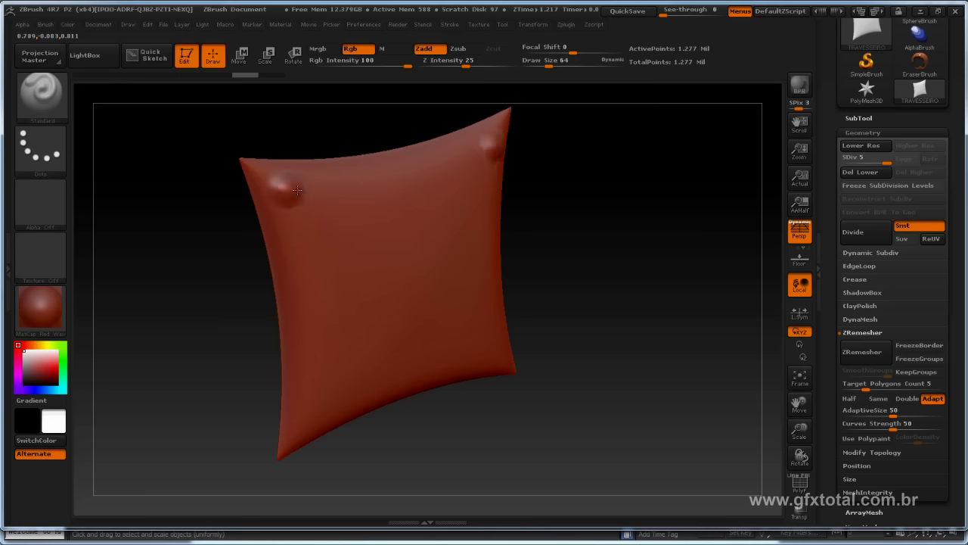
mouse_move(635, 343)
left_mouse_down()
mouse_move(686, 317)
mouse_move(631, 324)
mouse_move(590, 227)
left_mouse_up()
key("ctrl+z")
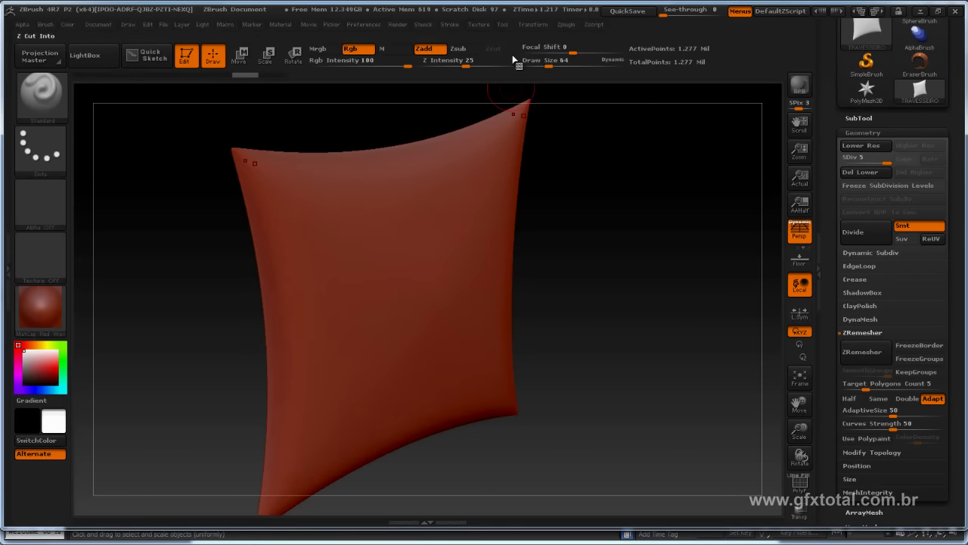
left_click(532, 25)
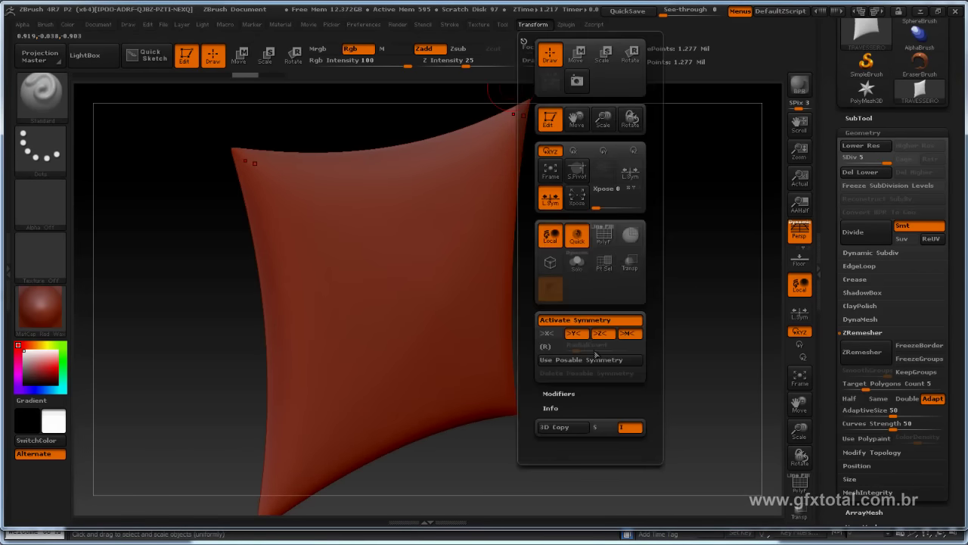
mouse_move(681, 292)
left_mouse_down()
mouse_move(218, 231)
mouse_move(231, 296)
left_mouse_up()
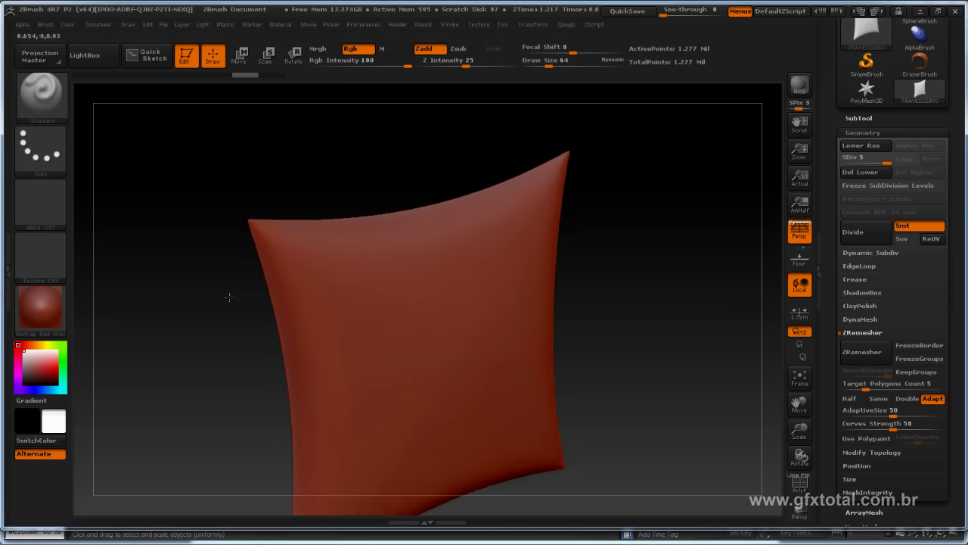
Set the Standard brush Draw Size to 20, then sculpt and undo a wavy test stroke
left_click(45, 96)
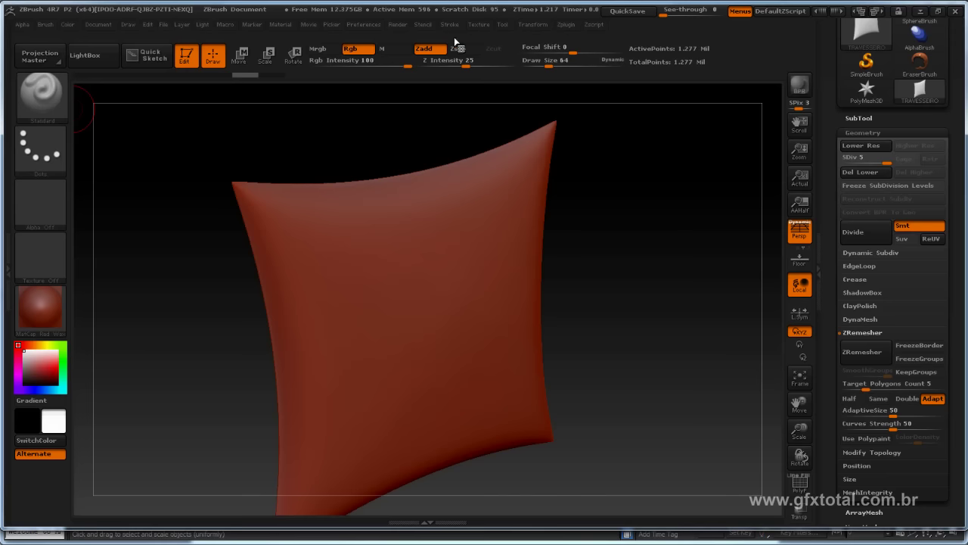
left_click_drag(633, 222, 429, 92)
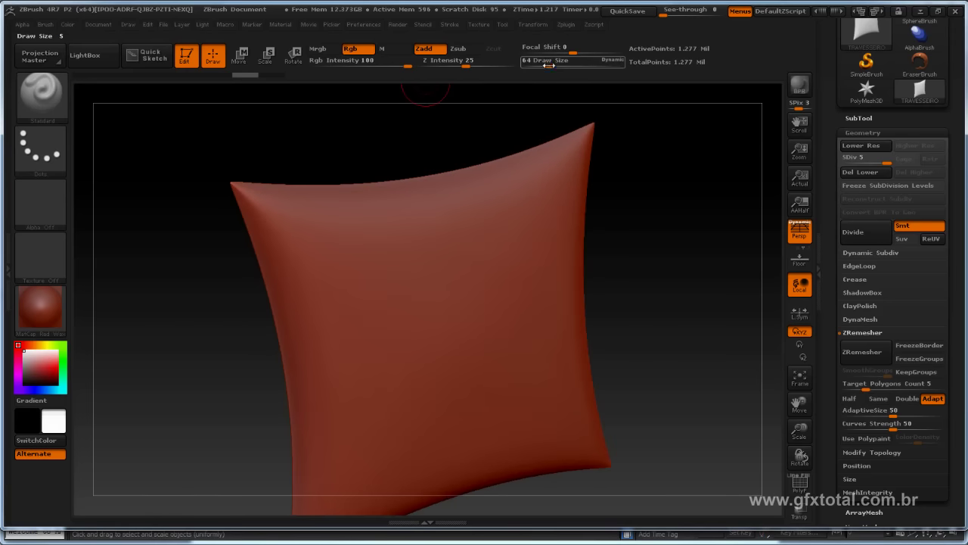
type("s20")
key("Return")
left_click_drag(290, 261, 578, 200)
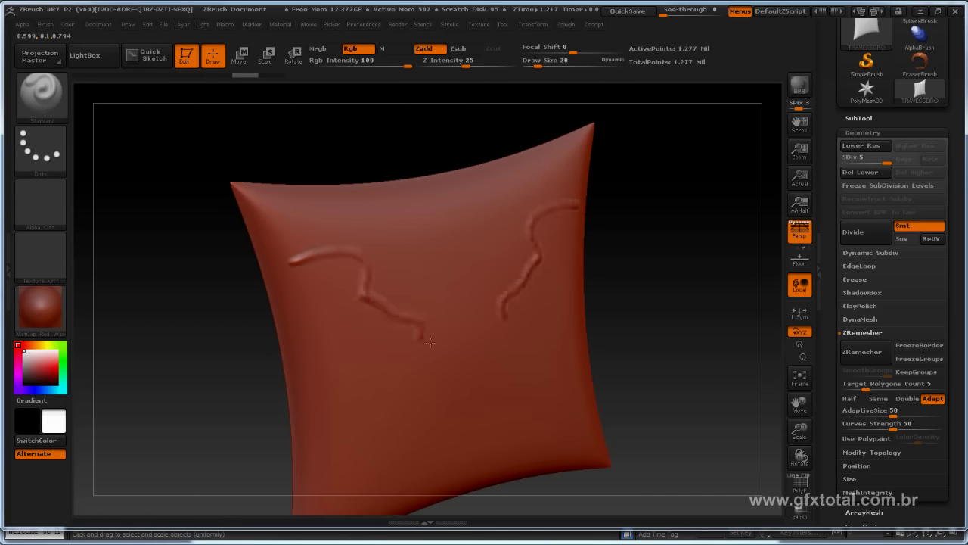
key("ctrl+z")
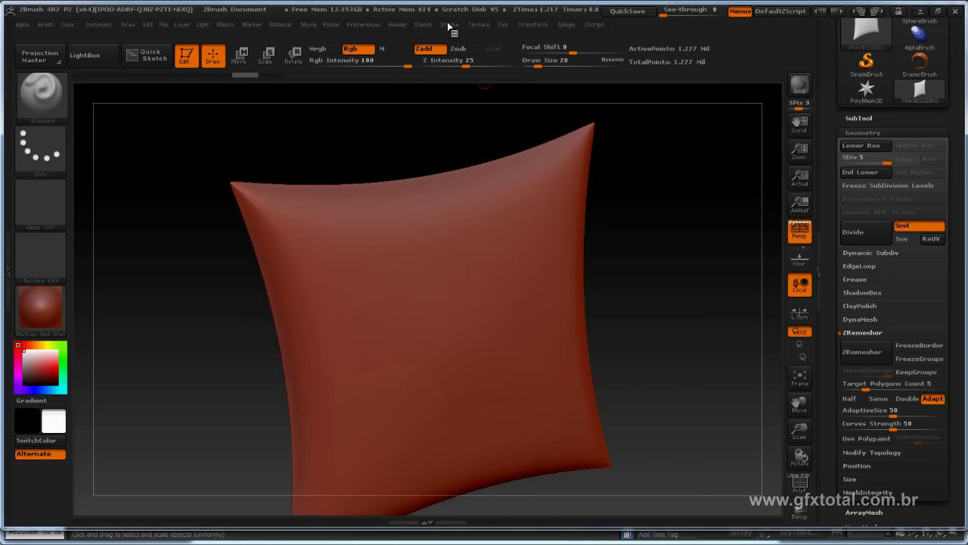
Enable LazyMouse with LazyRadius 10, then sculpt and undo a mirrored S-shaped test wave
left_click(449, 24)
left_click(483, 208)
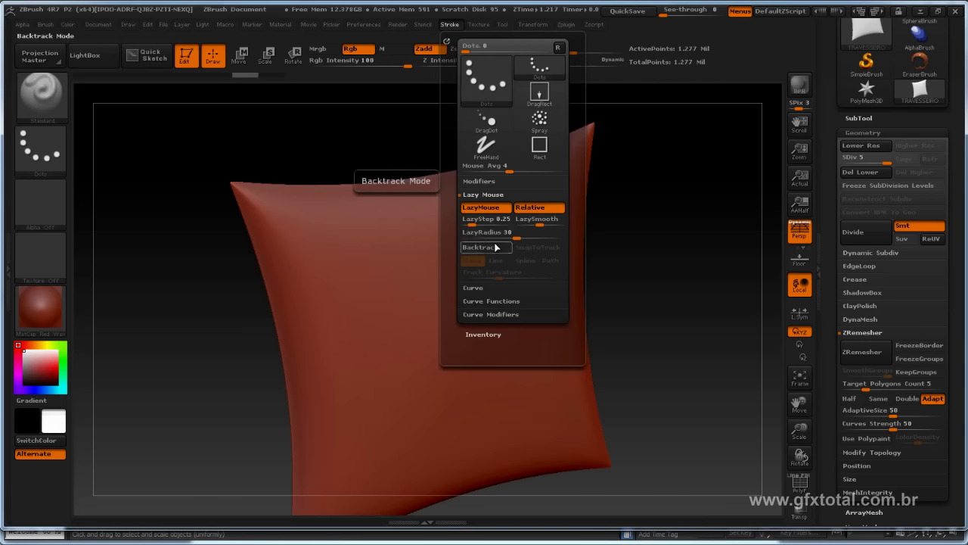
mouse_move(499, 233)
left_mouse_down()
mouse_move(485, 235)
mouse_move(532, 239)
left_mouse_up()
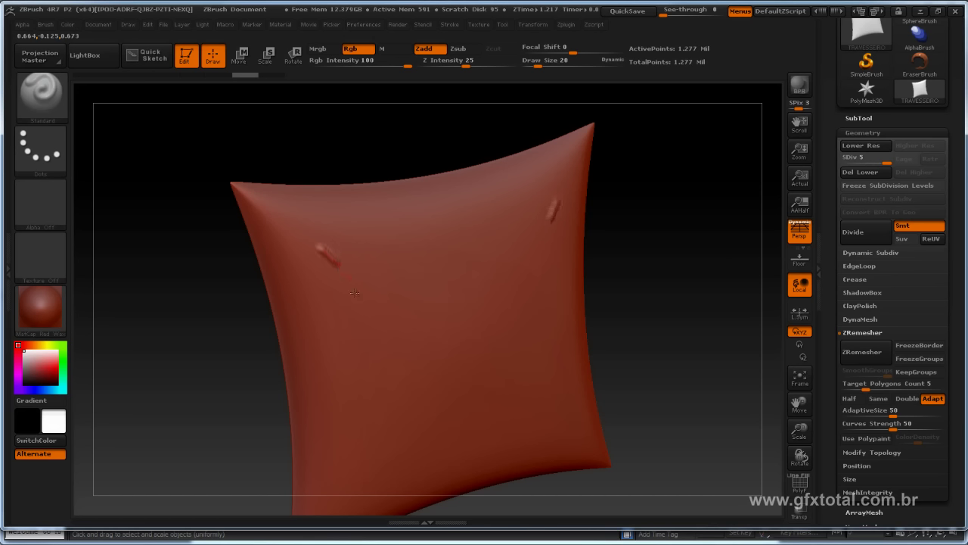
left_click_drag(410, 350, 436, 316)
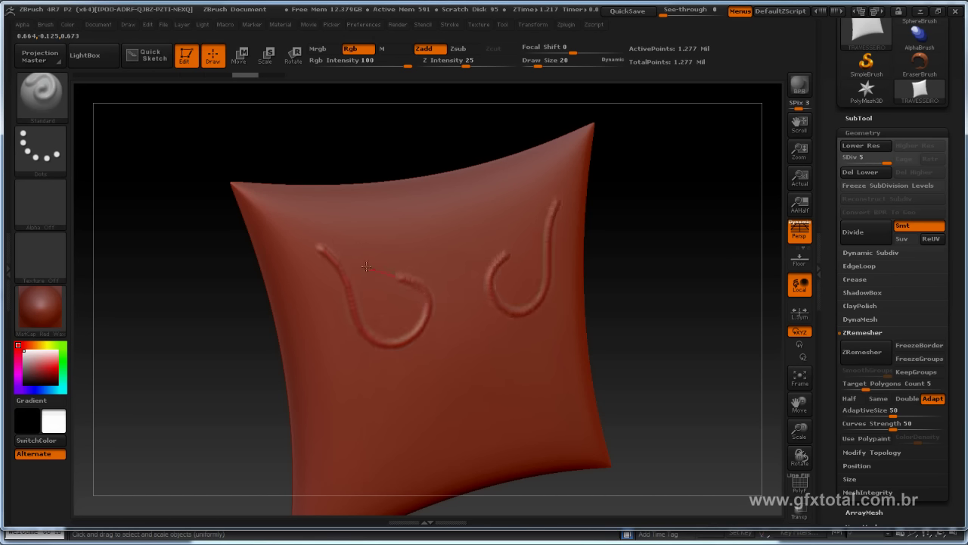
mouse_move(366, 267)
left_mouse_down()
mouse_move(363, 240)
mouse_move(423, 227)
left_mouse_up()
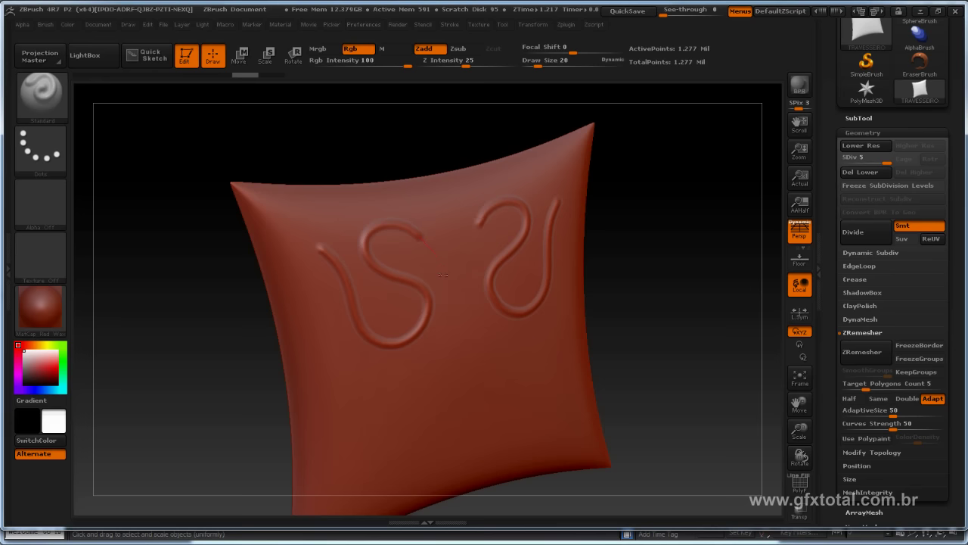
mouse_move(442, 275)
left_mouse_down()
mouse_move(474, 265)
mouse_move(488, 330)
left_mouse_up()
mouse_move(676, 249)
left_mouse_down()
mouse_move(690, 270)
mouse_move(272, 171)
mouse_move(302, 166)
mouse_move(266, 173)
mouse_move(266, 188)
mouse_move(356, 265)
left_mouse_up()
key("ctrl+z")
Set Draw Size to 30 and sculpt creases at the top-left corner and down the left edge
key("space")
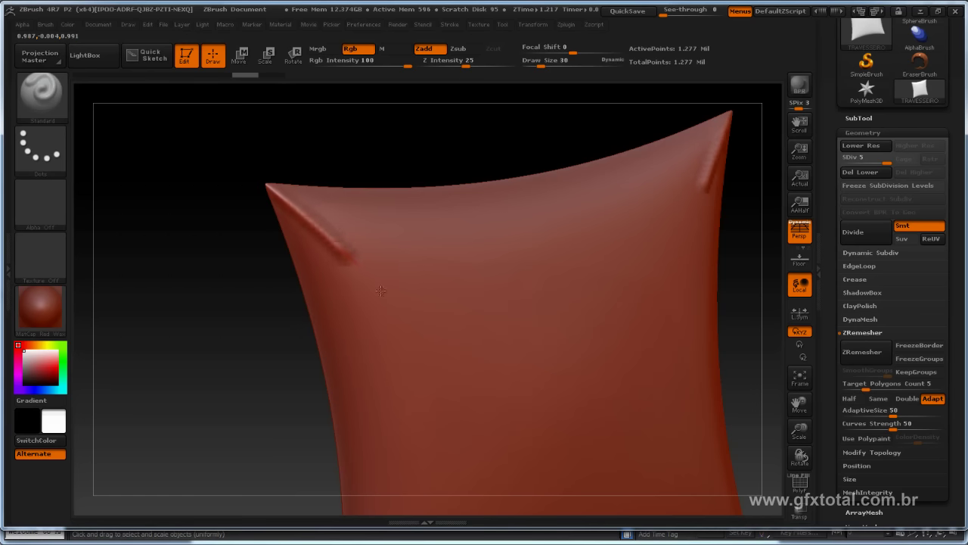
left_click_drag(218, 287, 310, 192)
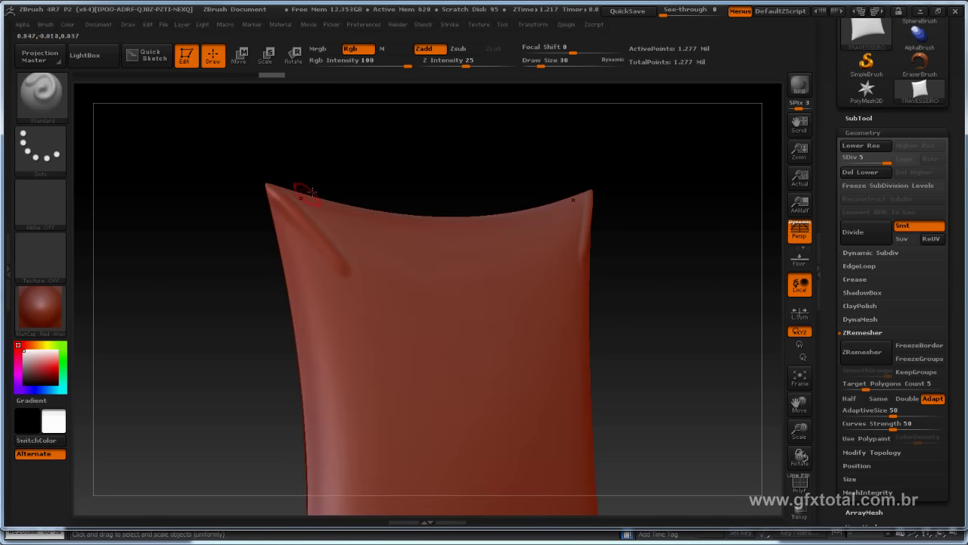
left_click_drag(433, 146, 379, 201)
left_click_drag(198, 291, 299, 206)
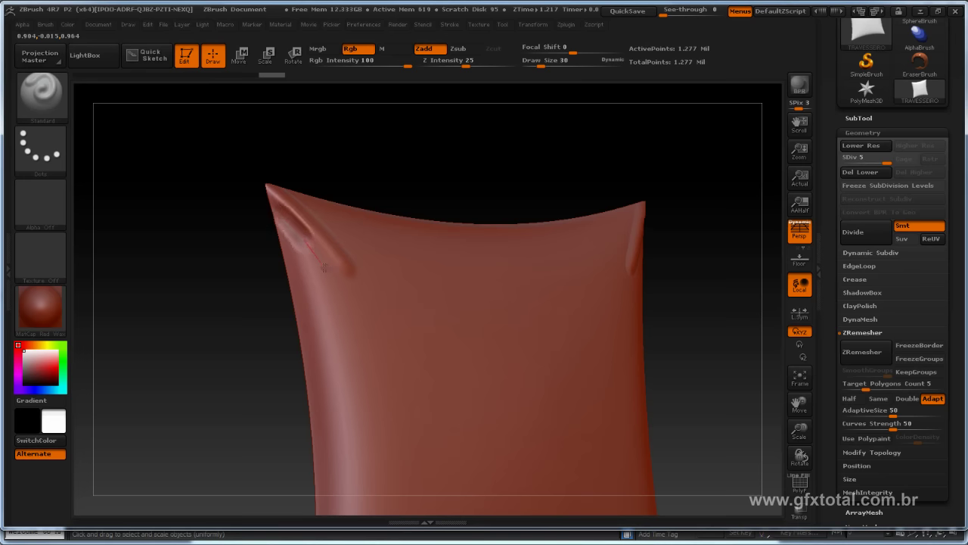
mouse_move(378, 270)
left_mouse_down("shift")
mouse_move(274, 223)
mouse_move(367, 308)
left_mouse_up("shift")
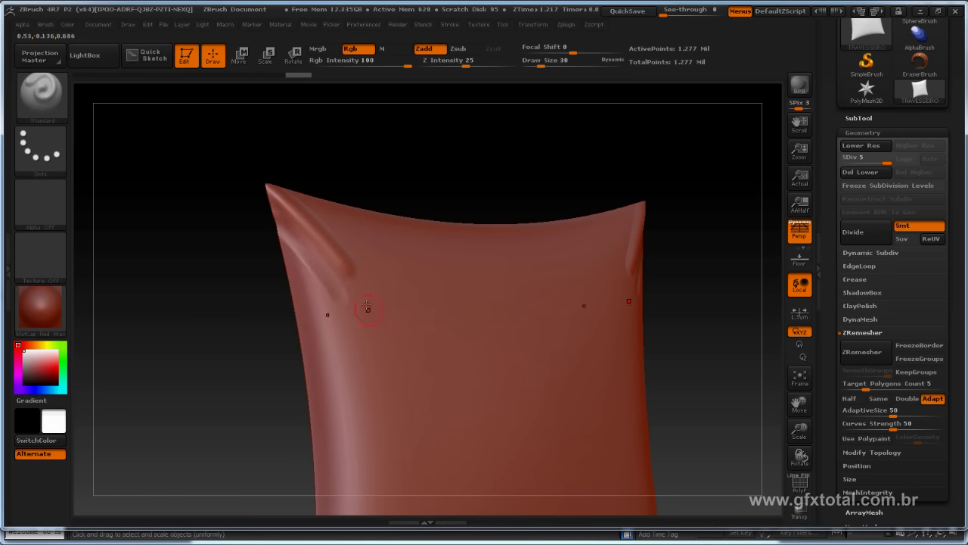
left_click_drag(308, 266, 342, 324)
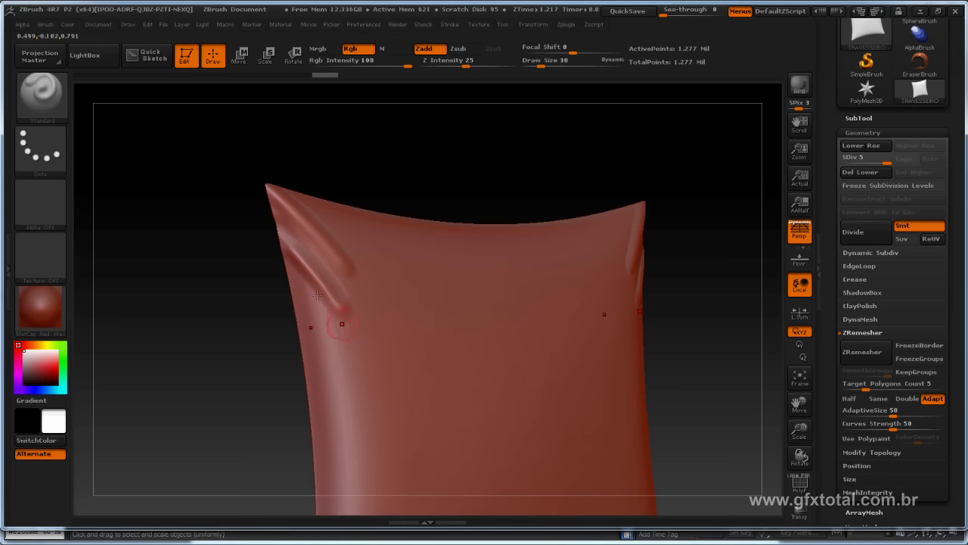
mouse_move(299, 281)
left_mouse_down()
mouse_move(323, 335)
mouse_move(356, 369)
left_mouse_up()
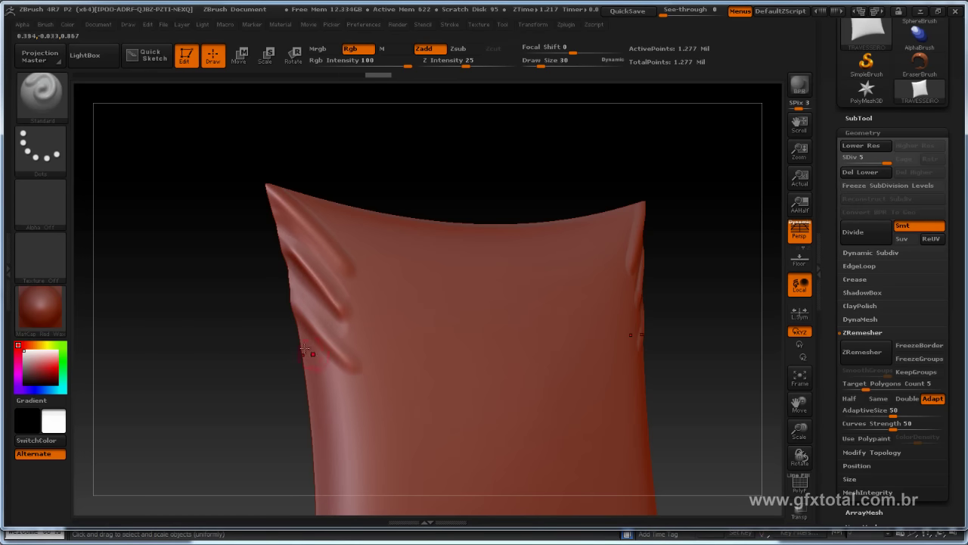
left_click_drag(295, 325, 333, 367)
Sculpt creases along the upper-left edge and across the middle of the top edge
left_click_drag(255, 361, 177, 267)
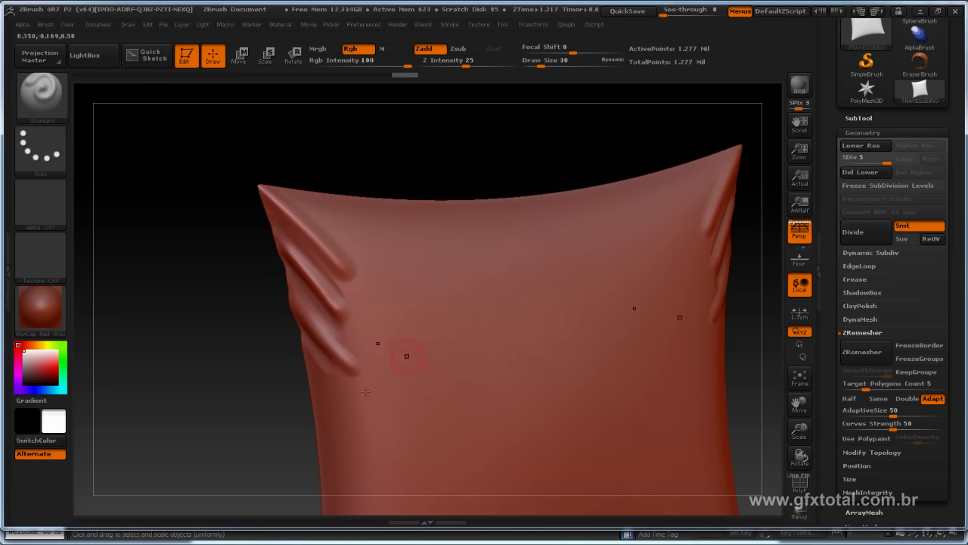
mouse_move(214, 353)
left_mouse_down()
mouse_move(228, 222)
mouse_move(295, 280)
left_mouse_up()
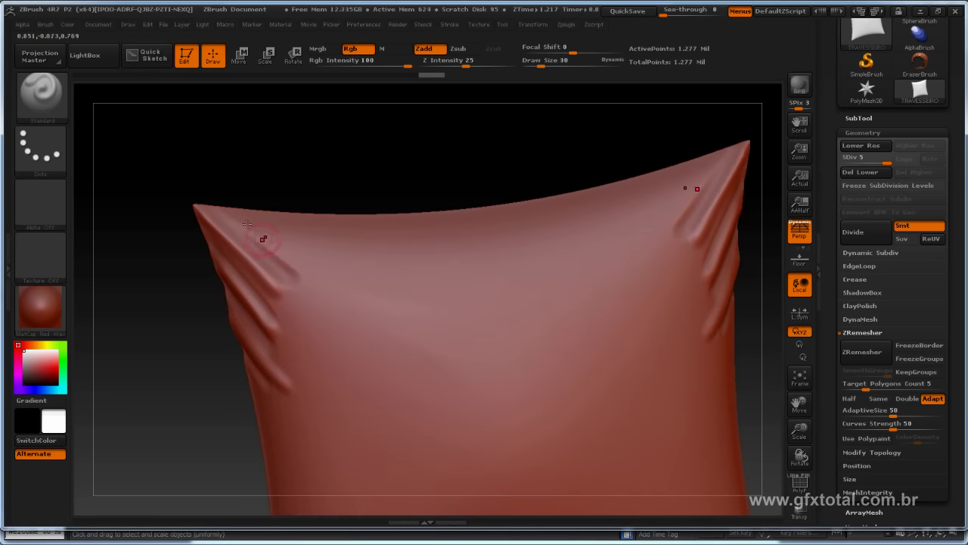
left_click_drag(260, 233, 348, 276)
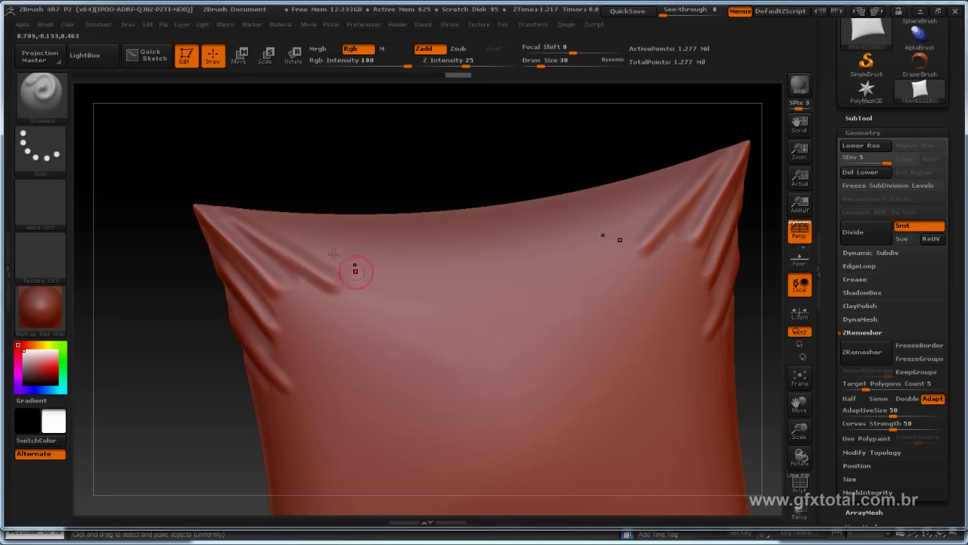
mouse_move(244, 222)
left_mouse_down()
mouse_move(321, 259)
mouse_move(357, 261)
left_mouse_up()
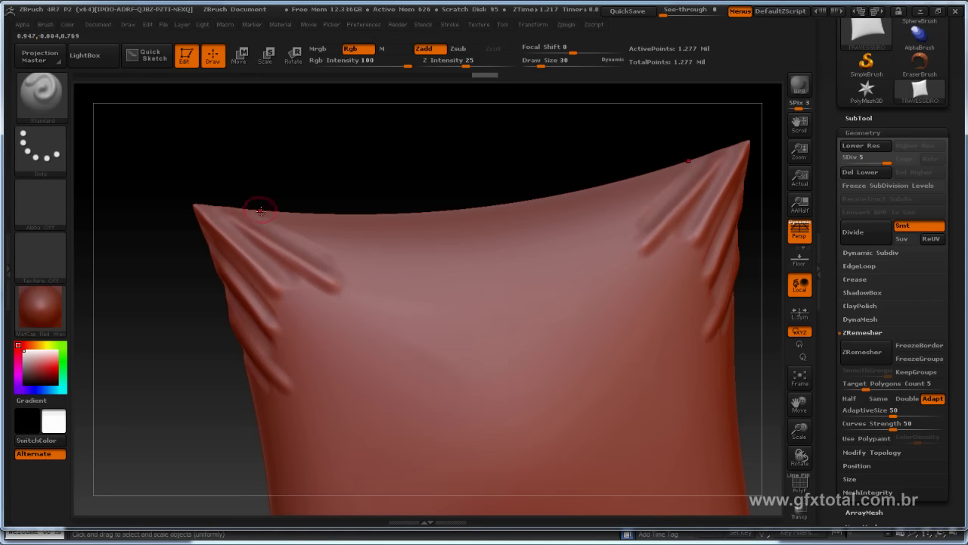
mouse_move(255, 210)
left_mouse_down()
mouse_move(333, 243)
mouse_move(461, 258)
left_mouse_up()
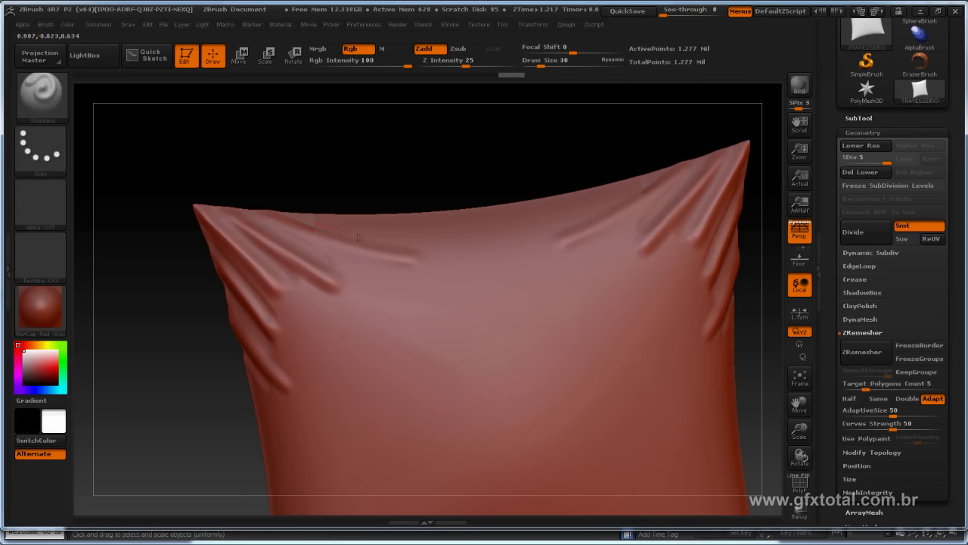
left_click_drag(358, 236, 420, 253)
left_click_drag(356, 220, 446, 238)
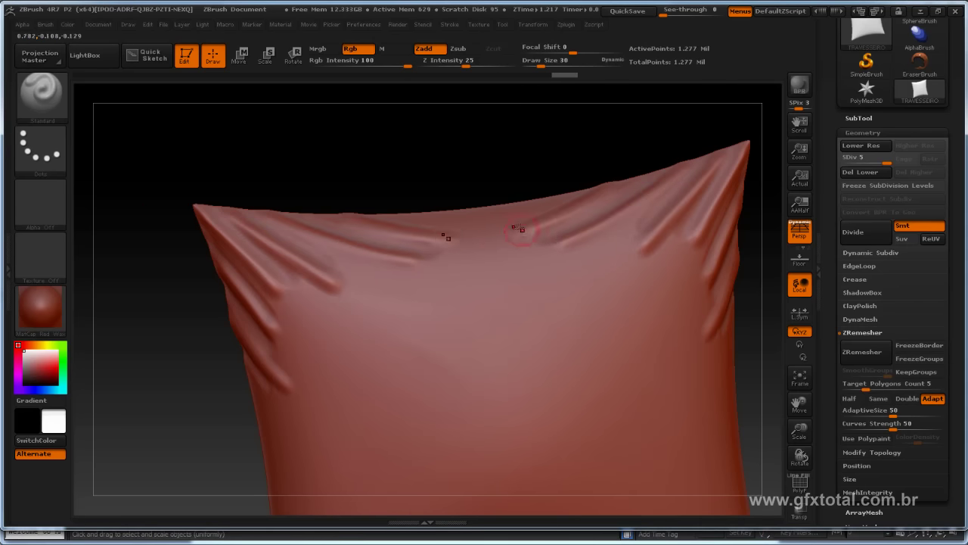
mouse_move(393, 214)
left_mouse_down()
mouse_move(489, 214)
mouse_move(454, 214)
left_mouse_up()
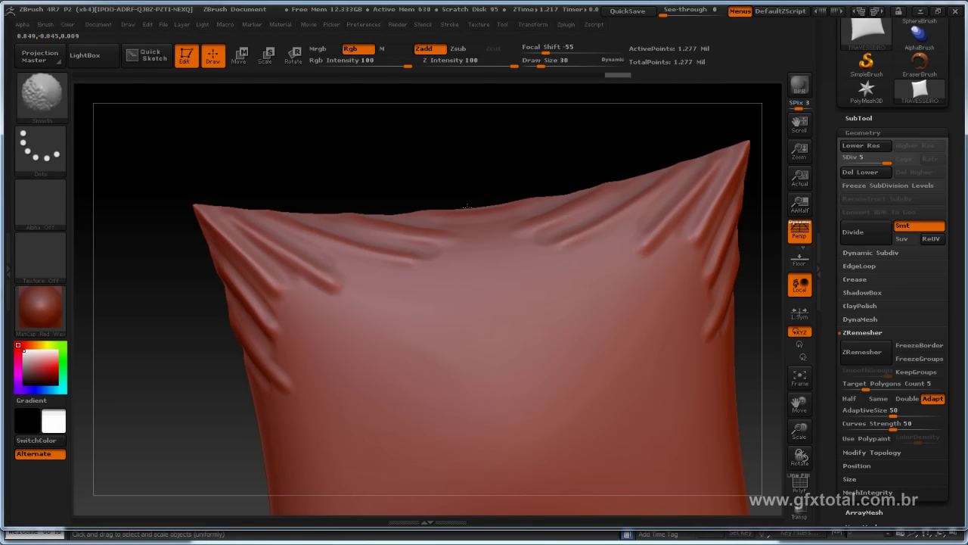
mouse_move(445, 159)
left_mouse_down()
mouse_move(441, 138)
mouse_move(446, 154)
mouse_move(275, 202)
left_mouse_up()
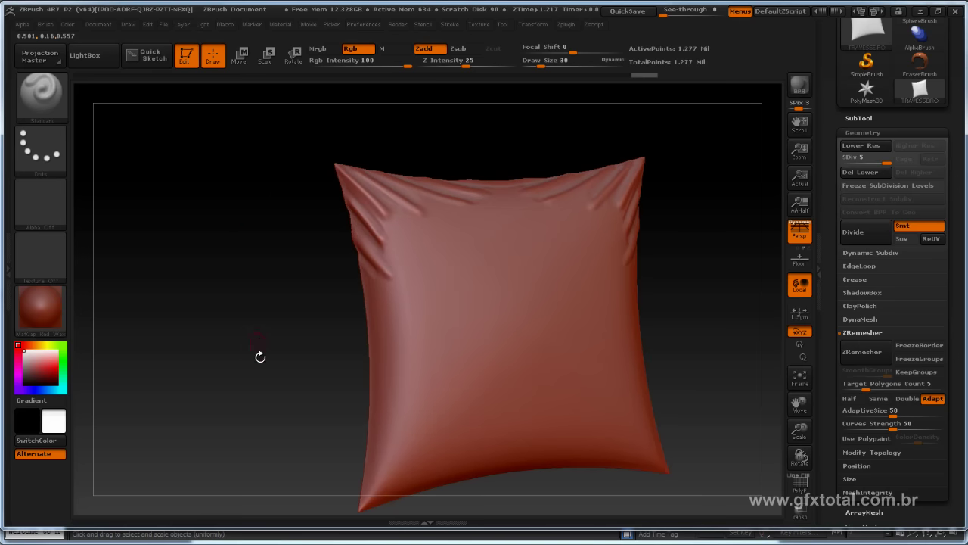
Sculpt diagonal creases and fold wrinkles at the lower-left corner and along the lower edge
left_click_drag(260, 356, 212, 303)
mouse_move(195, 393)
left_mouse_down()
mouse_move(195, 386)
mouse_move(177, 398)
mouse_move(220, 304)
left_mouse_up()
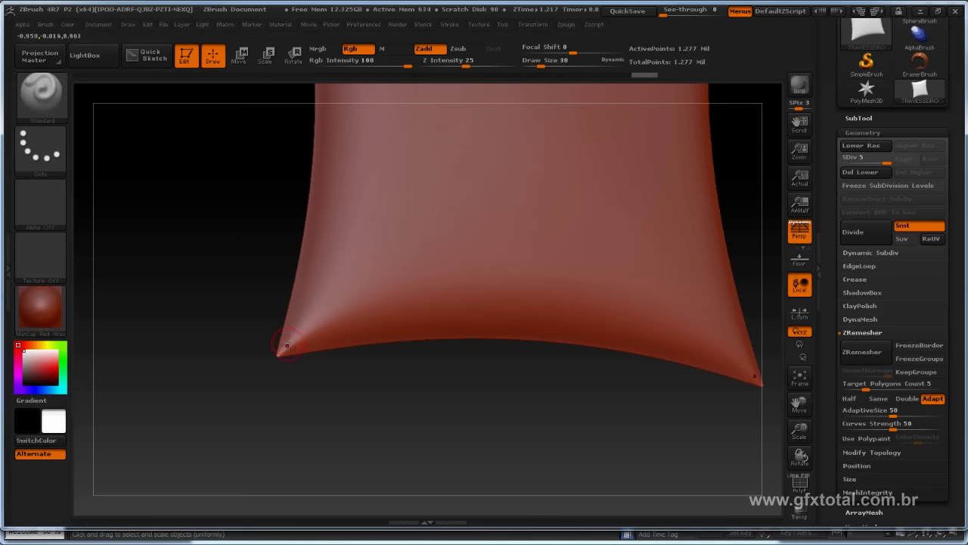
left_click_drag(280, 356, 392, 257)
right_click_drag(421, 263, 343, 330)
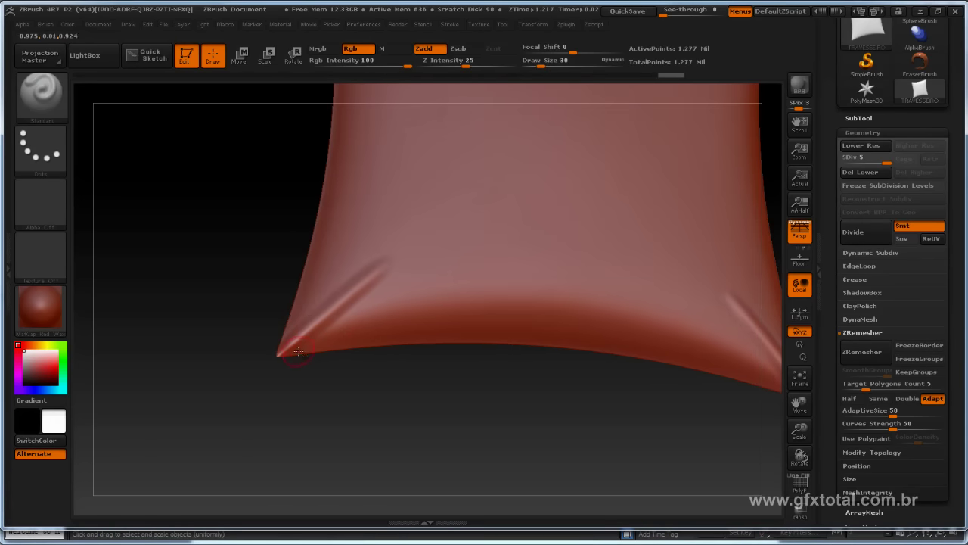
left_click_drag(352, 312, 369, 304)
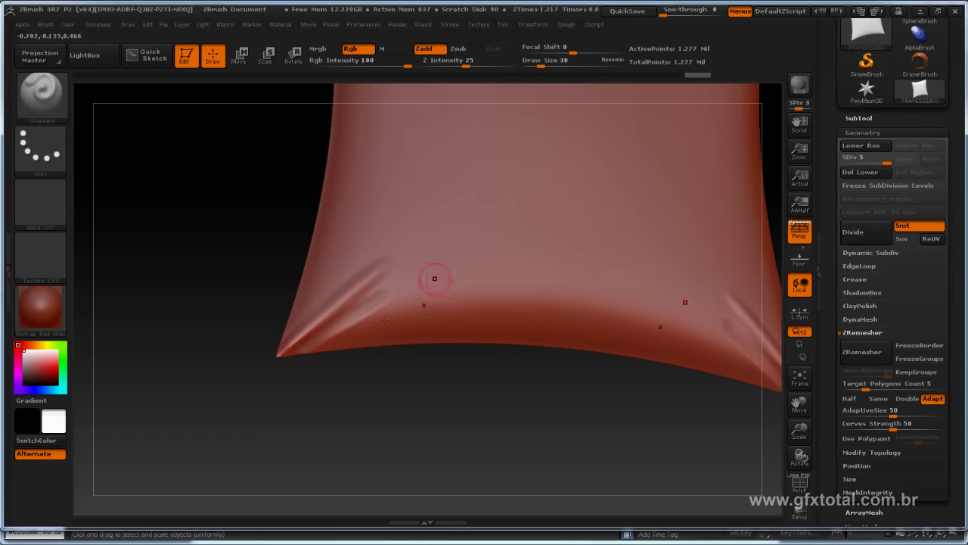
mouse_move(326, 392)
left_mouse_down()
mouse_move(336, 341)
mouse_move(352, 350)
left_mouse_up()
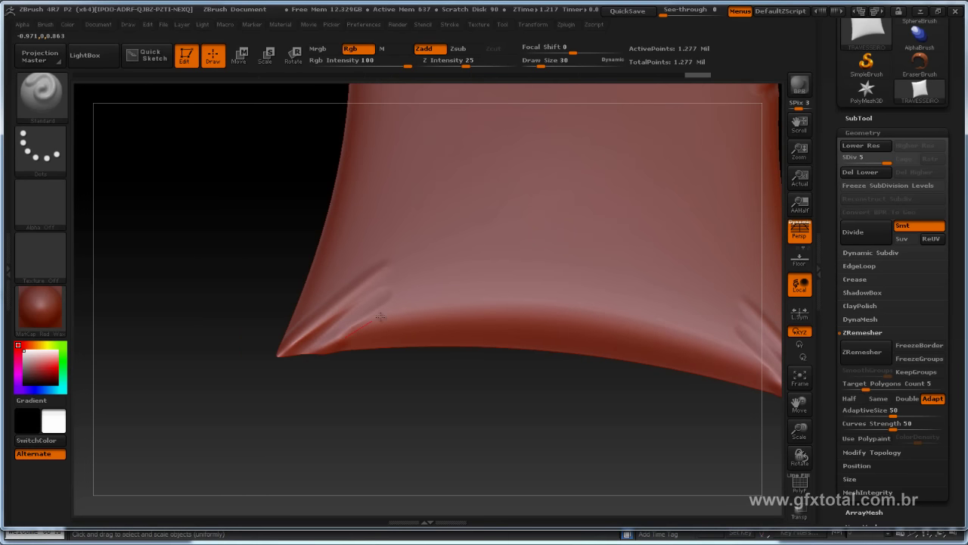
left_click_drag(396, 329, 435, 318)
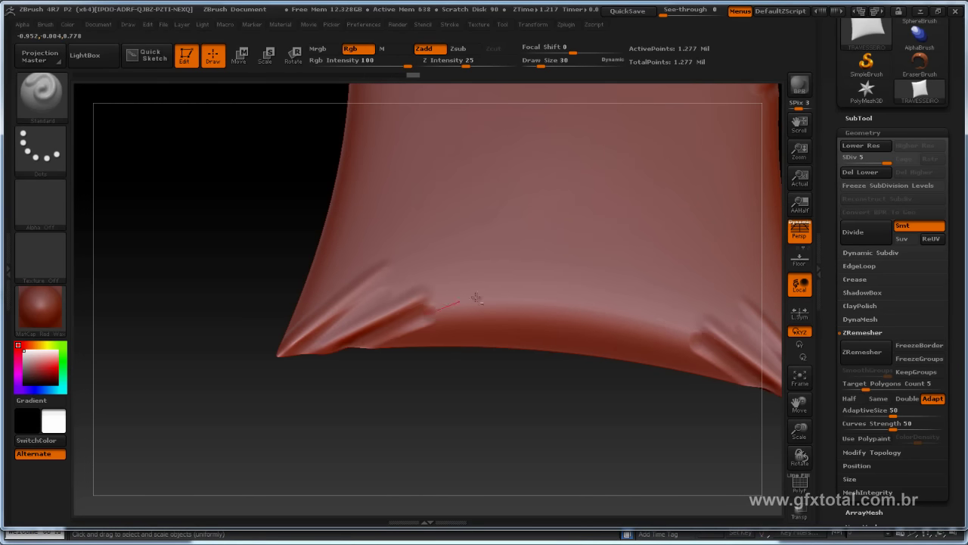
left_click_drag(374, 350, 488, 314)
left_click_drag(427, 353, 488, 323)
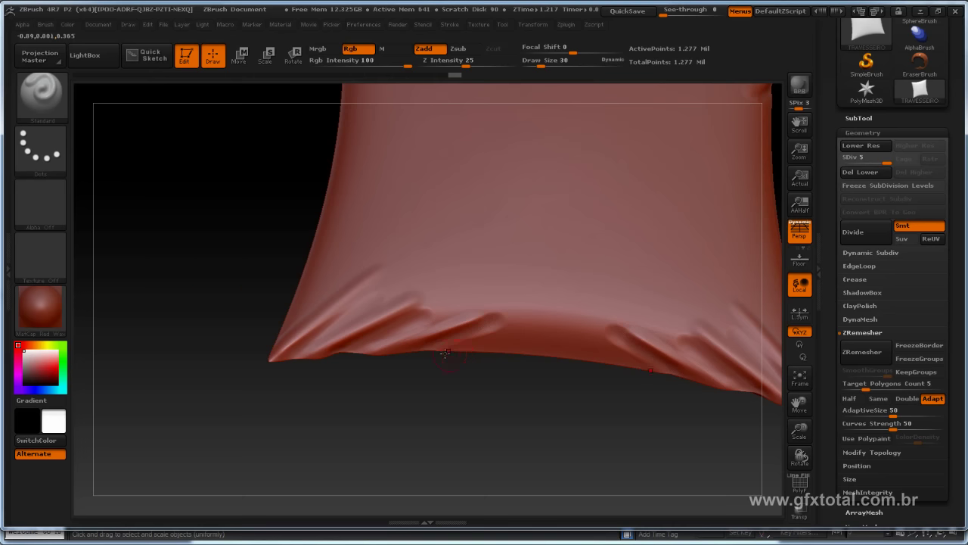
left_click_drag(447, 352, 508, 325)
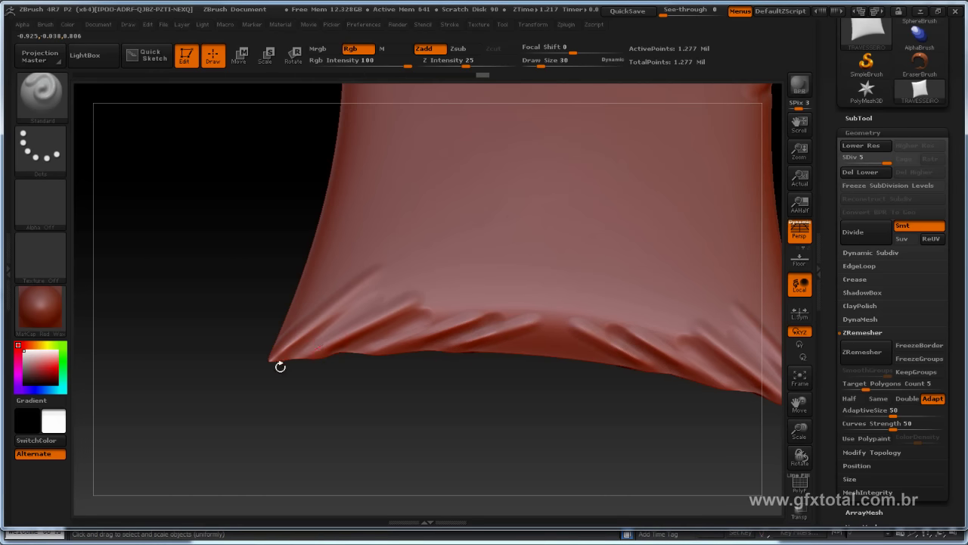
Add diagonal folds up the pillow's left side and a small dent at the upper-left
left_click_drag(244, 273, 256, 309)
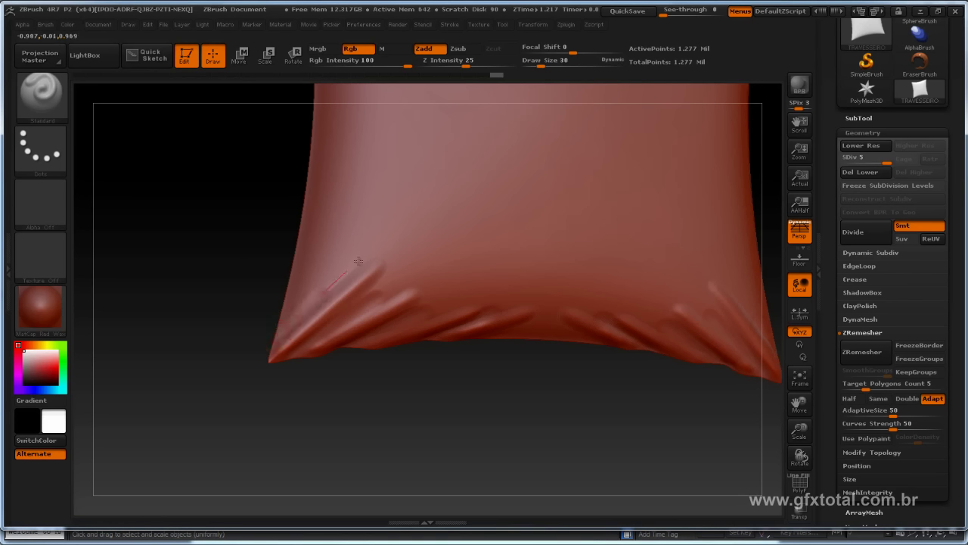
left_click_drag(358, 261, 375, 248)
mouse_move(323, 272)
left_mouse_down()
mouse_move(382, 203)
mouse_move(325, 246)
left_mouse_up()
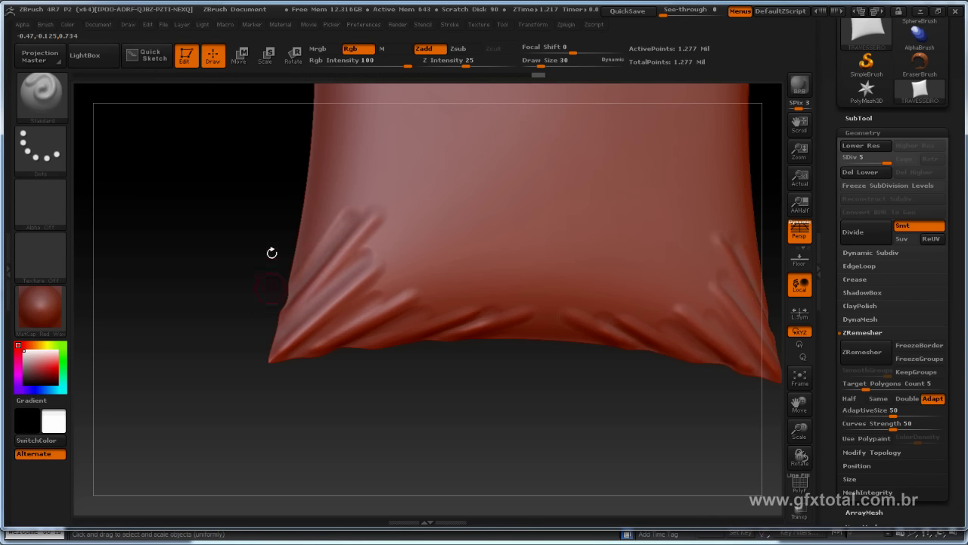
mouse_move(342, 190)
left_mouse_down()
mouse_move(273, 309)
mouse_move(267, 245)
left_mouse_up()
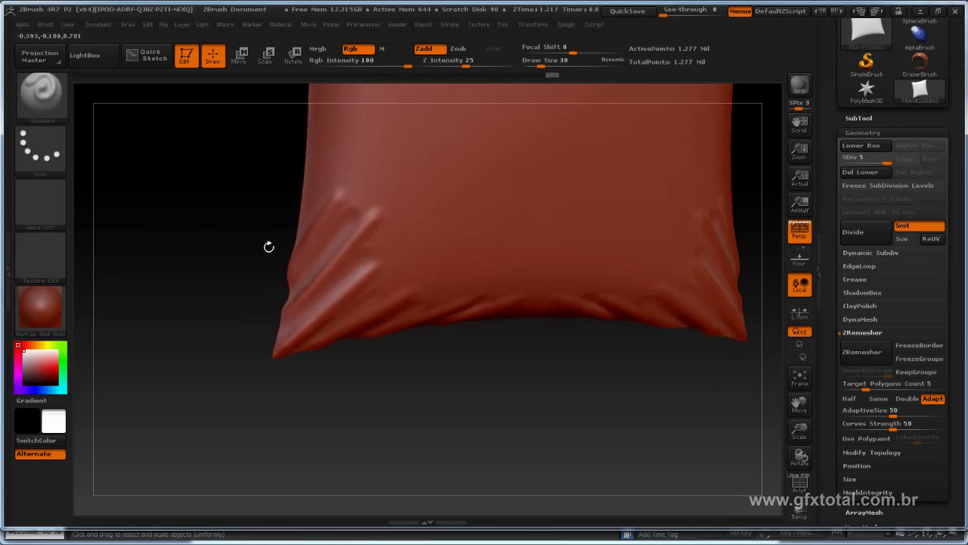
left_click_drag(348, 147, 323, 195)
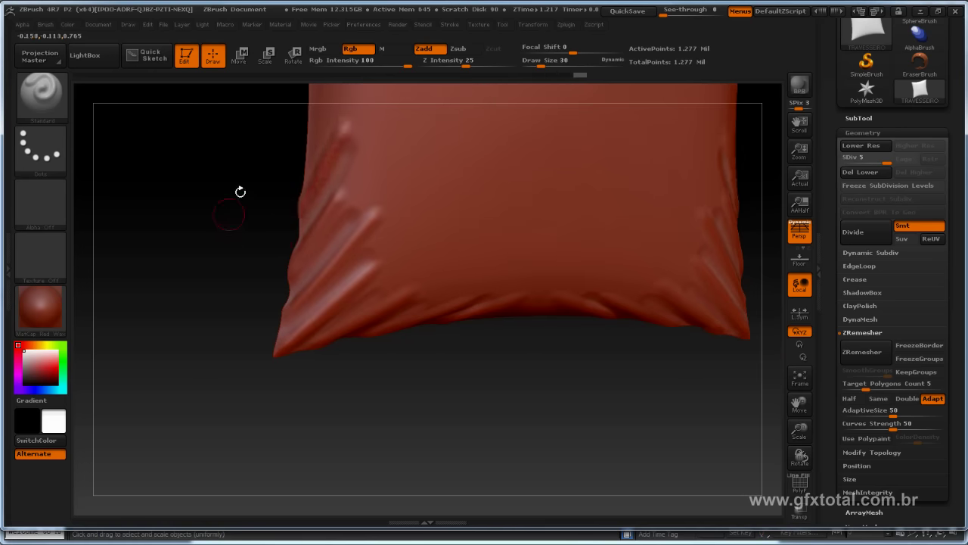
left_click_drag(240, 190, 242, 280, "alt")
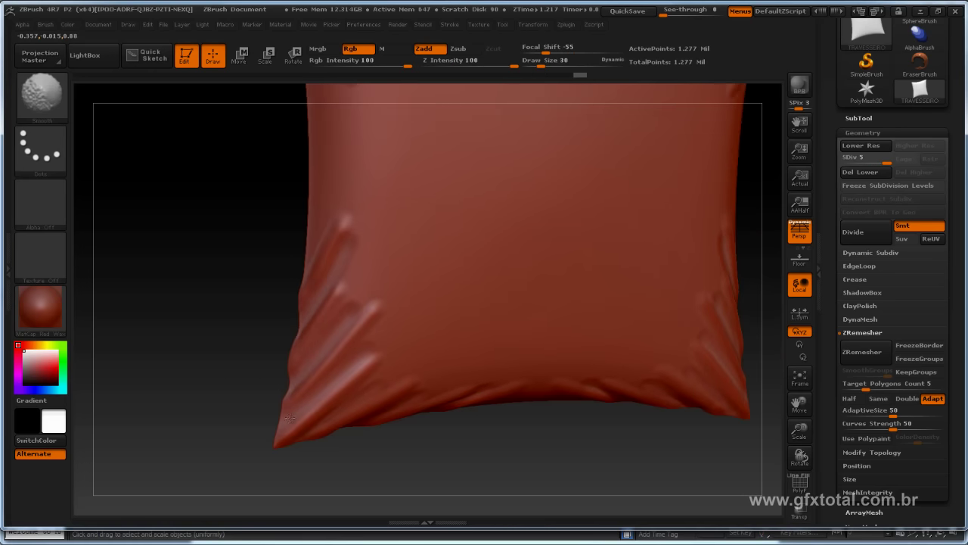
mouse_move(290, 417)
left_mouse_down()
mouse_move(193, 333)
mouse_move(166, 334)
left_mouse_up()
key("space")
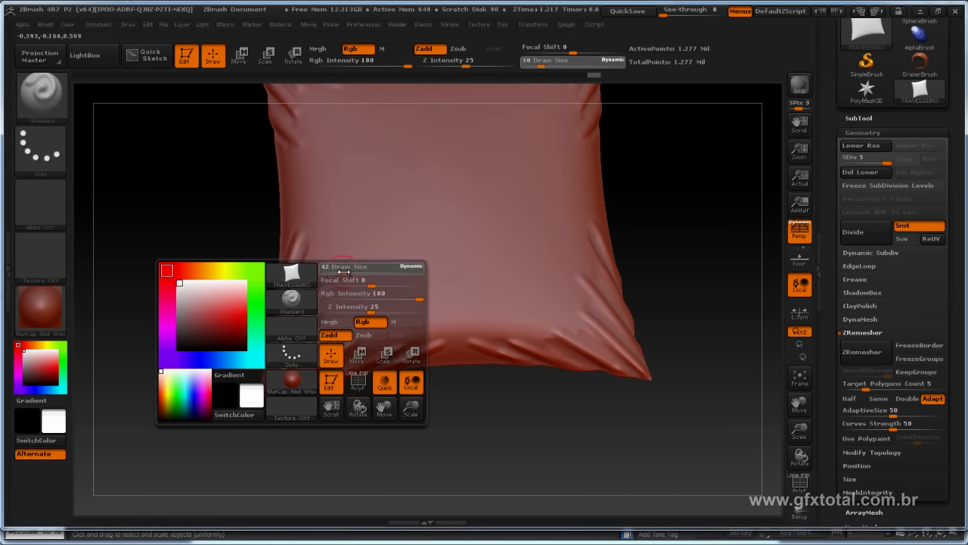
Set Draw Size to 68 and sculpt a broad fold near the lower middle edge
left_click_drag(347, 271, 348, 279)
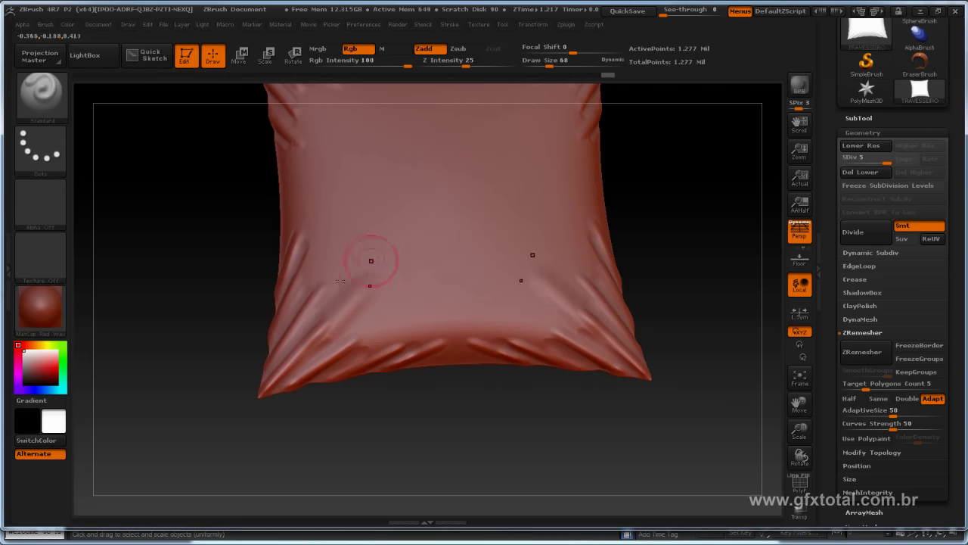
left_click_drag(198, 299, 303, 264)
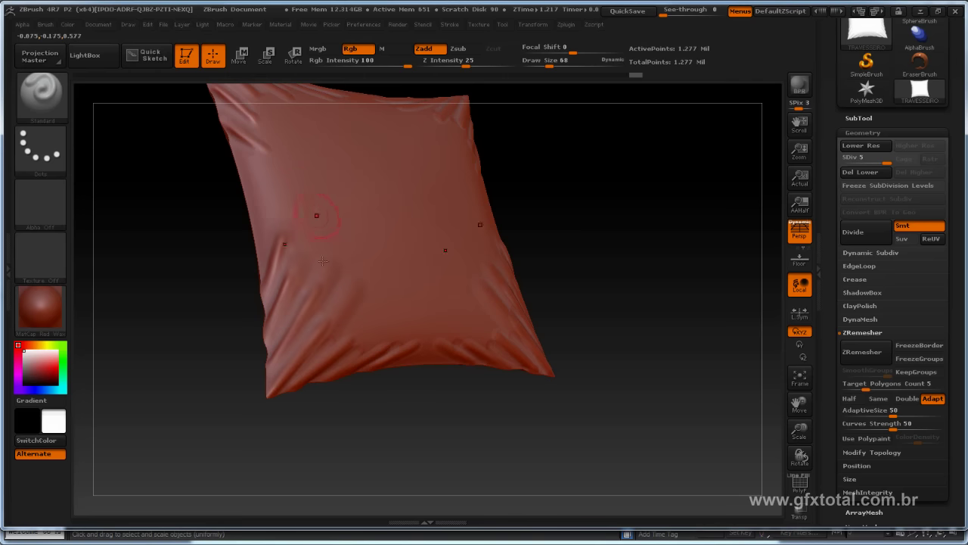
left_click_drag(367, 390, 314, 446, "shift")
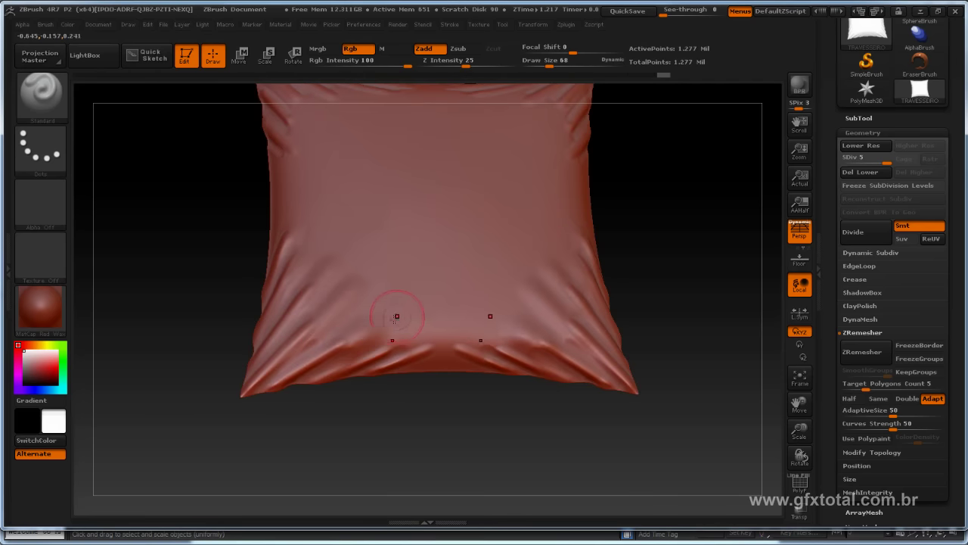
left_click_drag(389, 357, 456, 324)
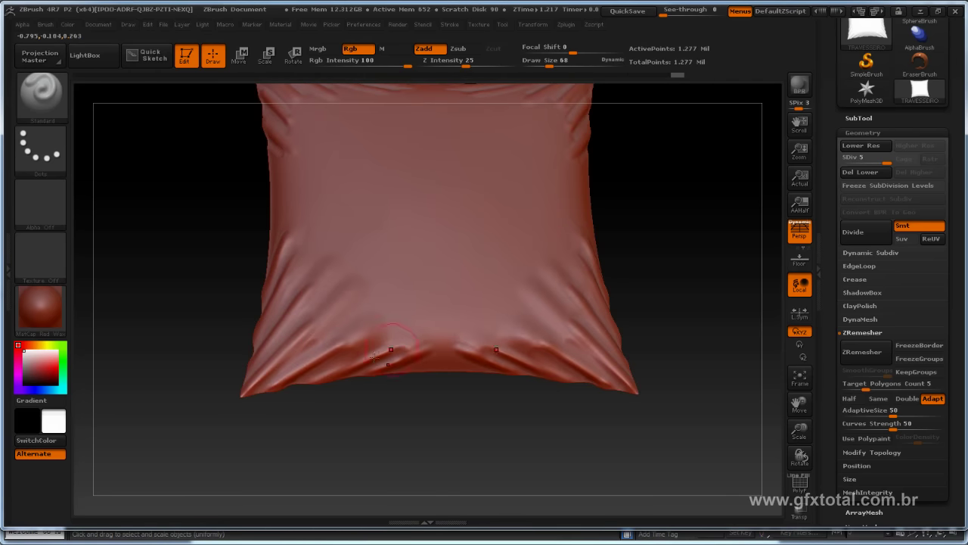
mouse_move(227, 325)
left_mouse_down()
mouse_move(194, 250)
mouse_move(245, 318)
mouse_move(316, 218)
left_mouse_up()
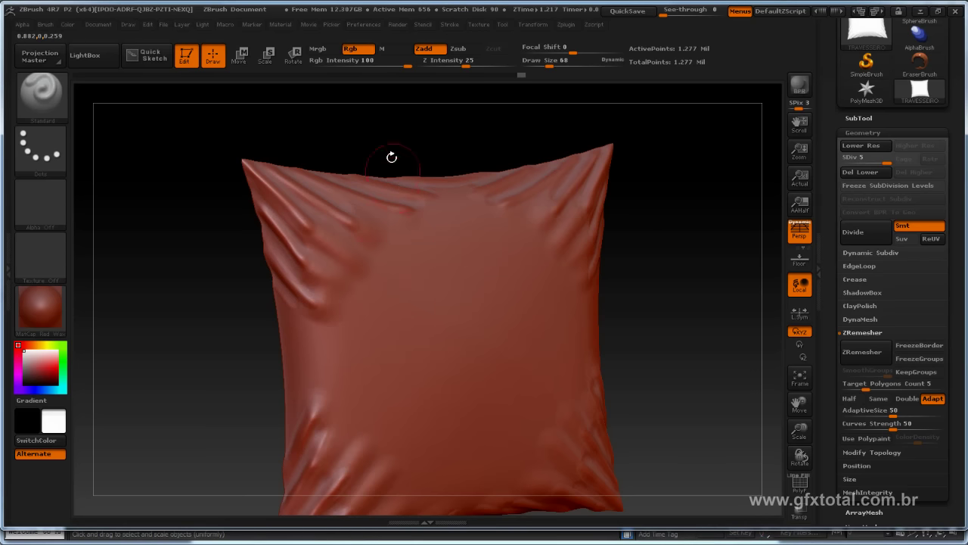
Sculpt diagonal creases and a fold across the pillow's upper-left area
left_click_drag(391, 156, 402, 146)
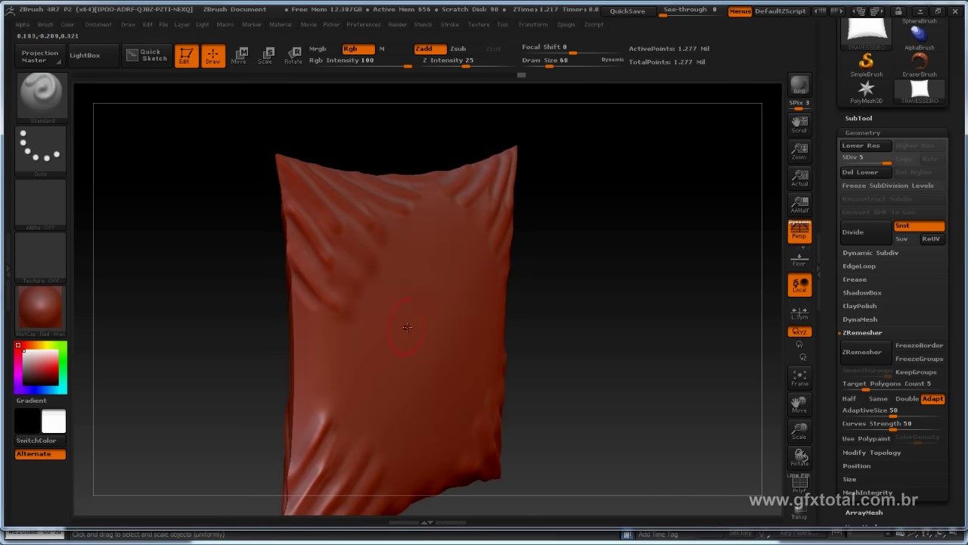
mouse_move(587, 260)
left_mouse_down()
mouse_move(329, 299)
mouse_move(567, 356)
left_mouse_up()
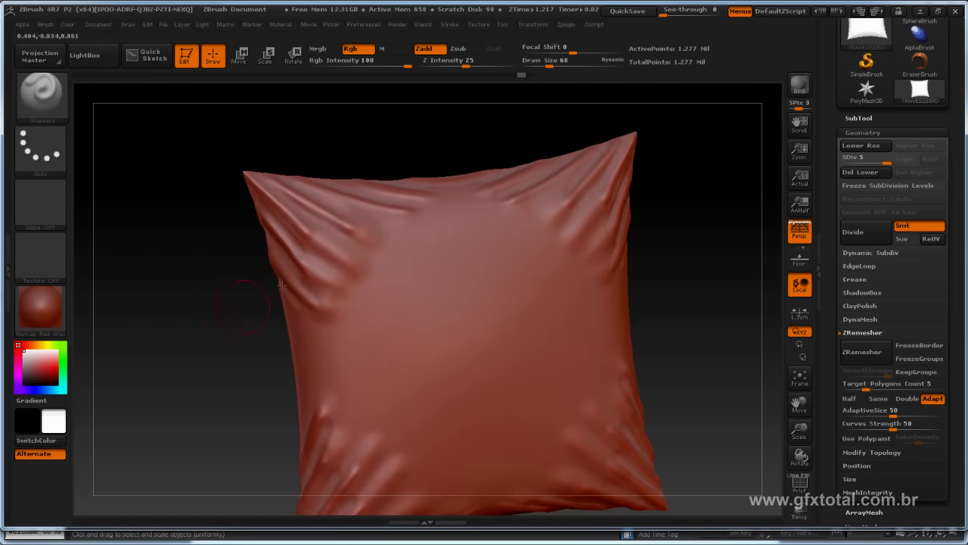
left_click_drag(313, 241, 408, 282)
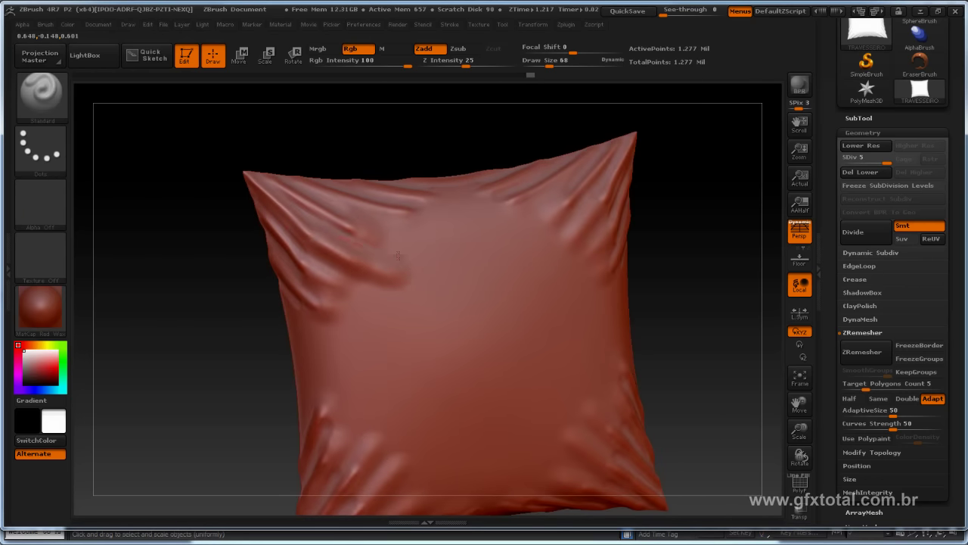
left_click_drag(352, 225, 454, 249)
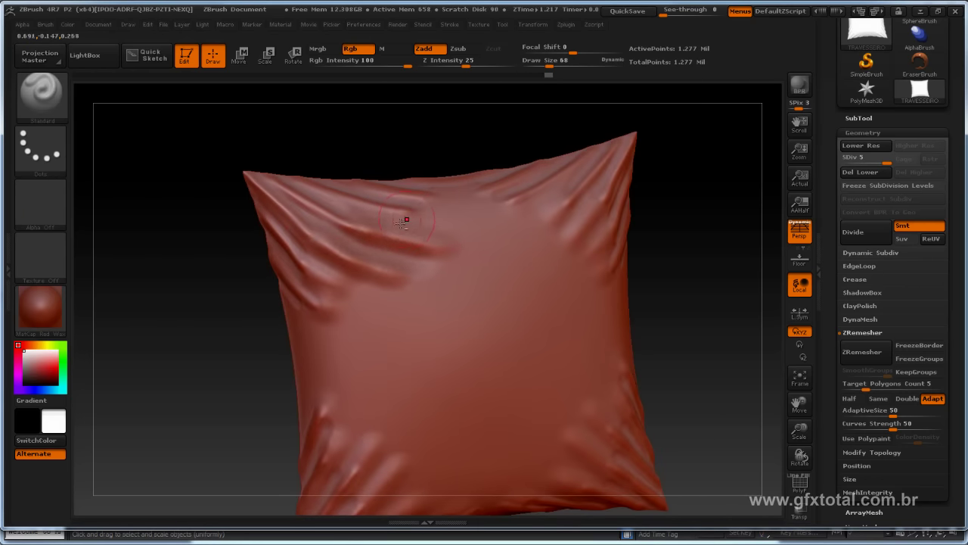
left_click_drag(397, 210, 528, 215)
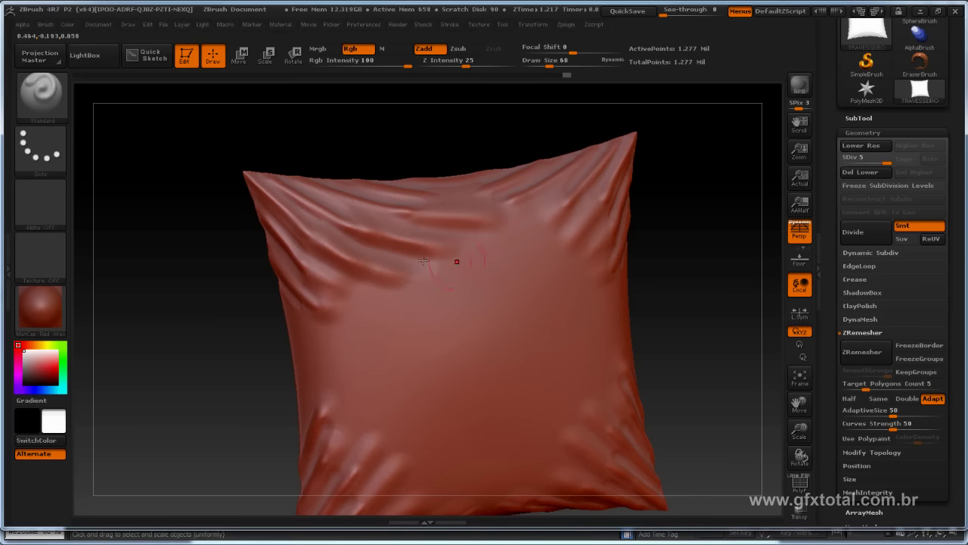
key("shift")
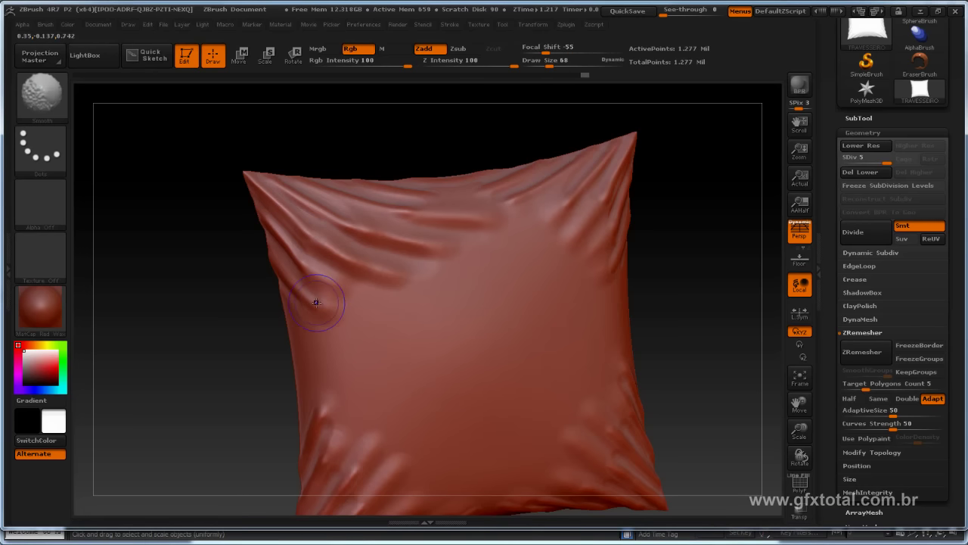
Sculpt and re-sculpt folds running diagonally down-left across the pillow
left_click_drag(471, 253, 504, 242)
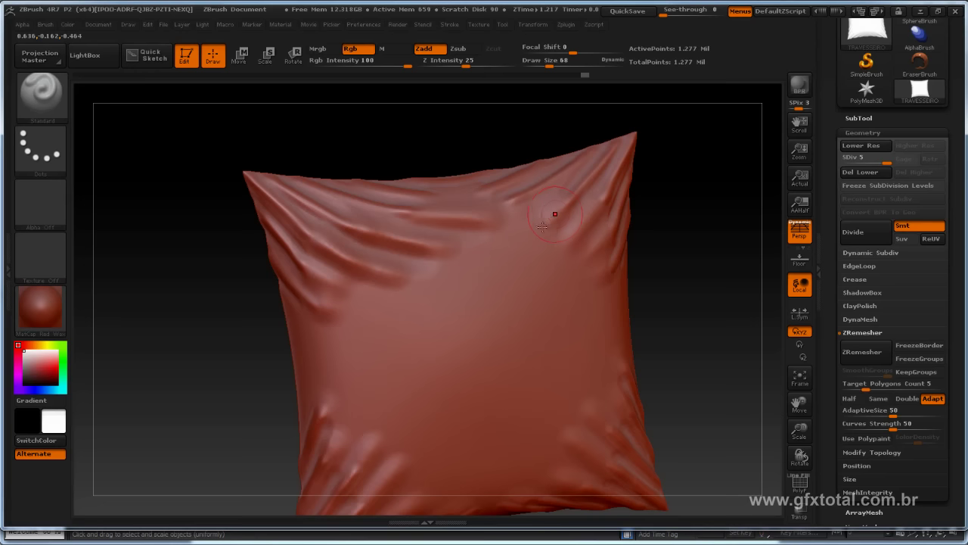
left_click_drag(555, 214, 430, 298)
mouse_move(578, 224)
left_mouse_down()
mouse_move(507, 280)
mouse_move(532, 262)
left_mouse_up()
mouse_move(593, 225)
left_mouse_down()
mouse_move(522, 274)
mouse_move(421, 316)
left_mouse_up()
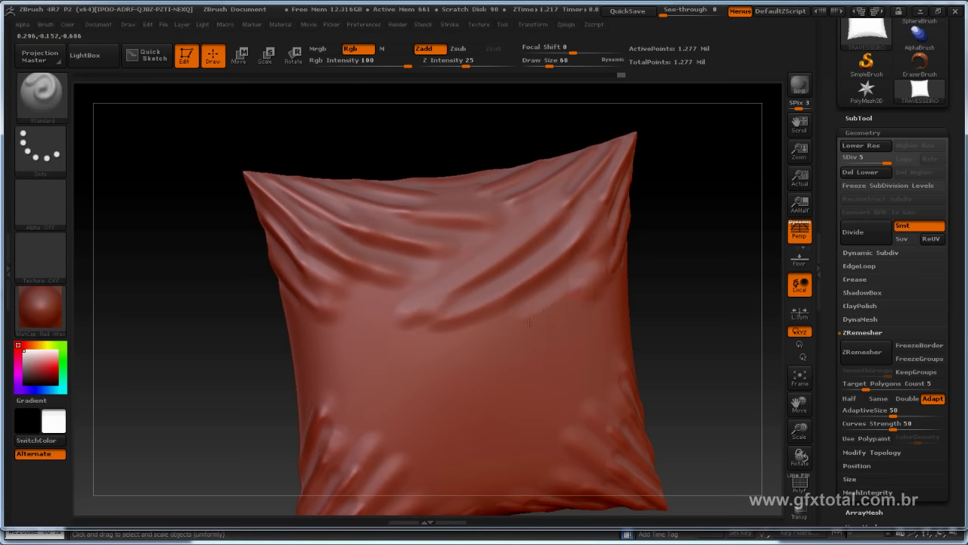
left_click_drag(590, 293, 409, 346)
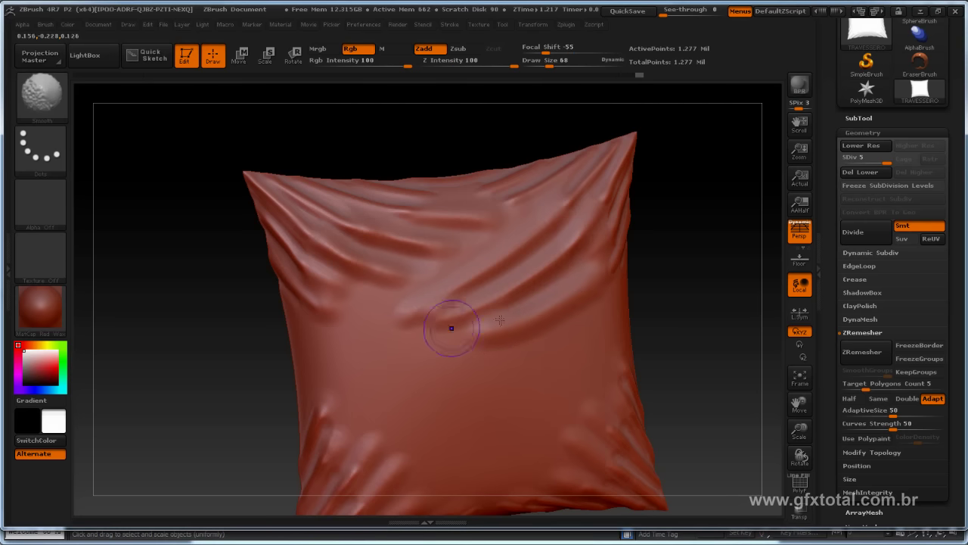
mouse_move(665, 317)
left_mouse_down()
mouse_move(692, 261)
mouse_move(696, 179)
mouse_move(696, 220)
mouse_move(702, 197)
mouse_move(679, 231)
mouse_move(666, 213)
left_mouse_up()
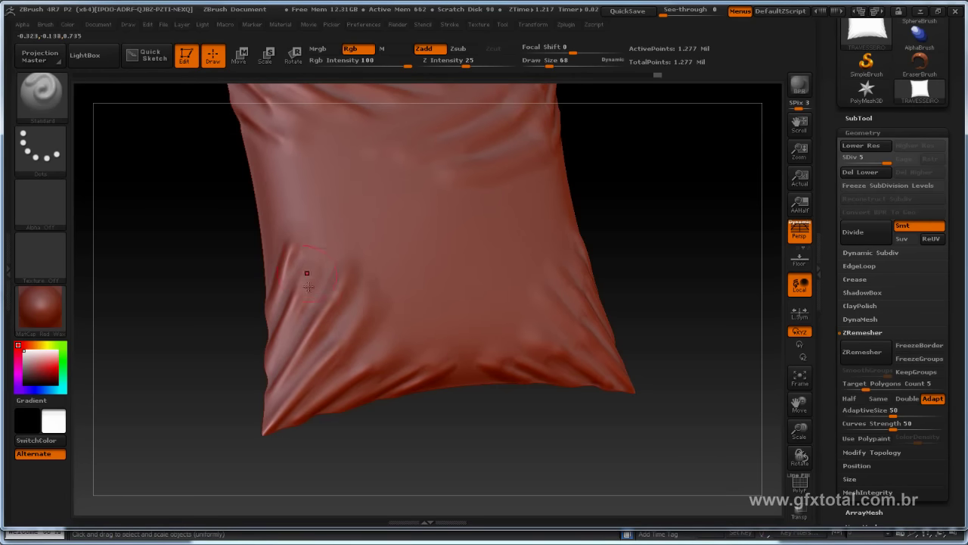
Sculpt several folds along the pillow's left side and left edge
left_click_drag(304, 274, 335, 209)
left_click_drag(284, 267, 308, 194)
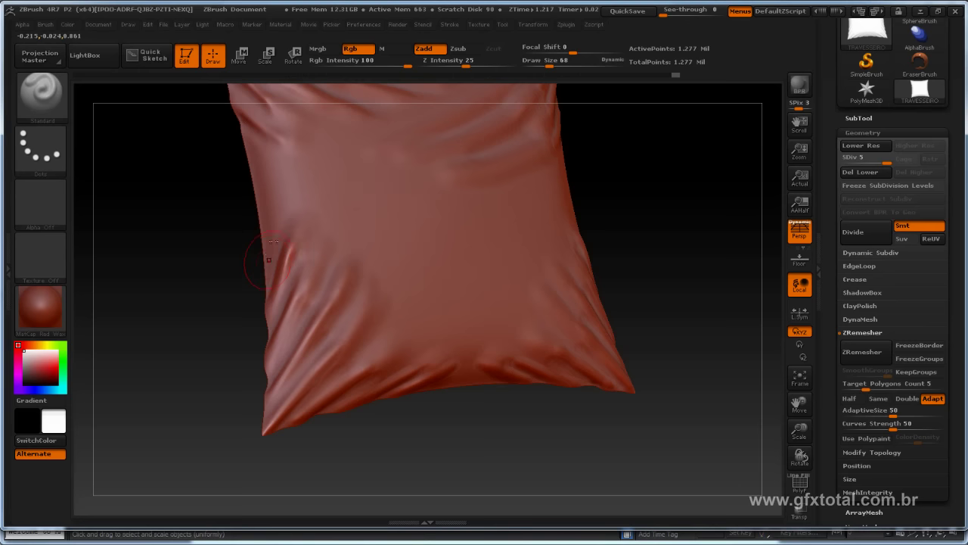
left_click_drag(272, 242, 330, 145)
left_click_drag(272, 243, 320, 146)
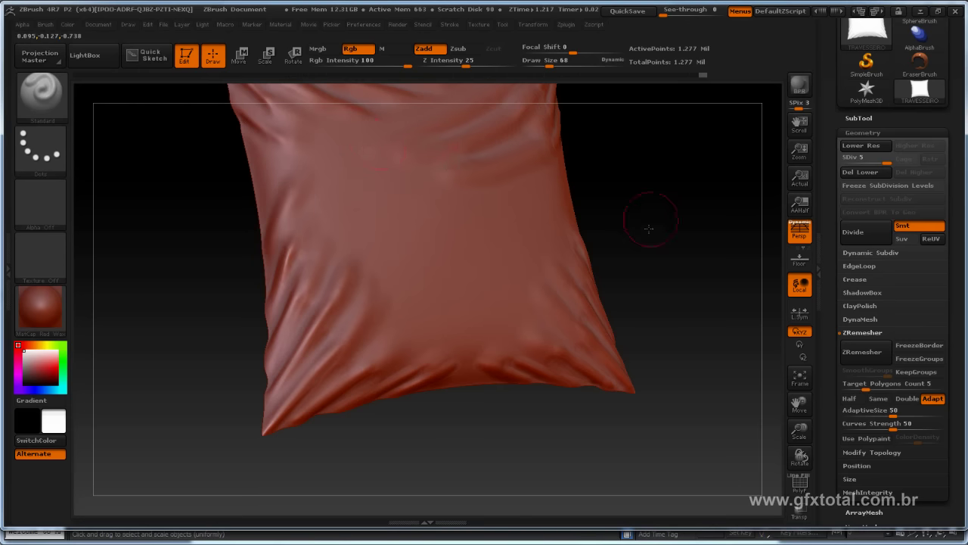
mouse_move(649, 229)
left_mouse_down()
mouse_move(616, 206)
mouse_move(525, 380)
left_mouse_up()
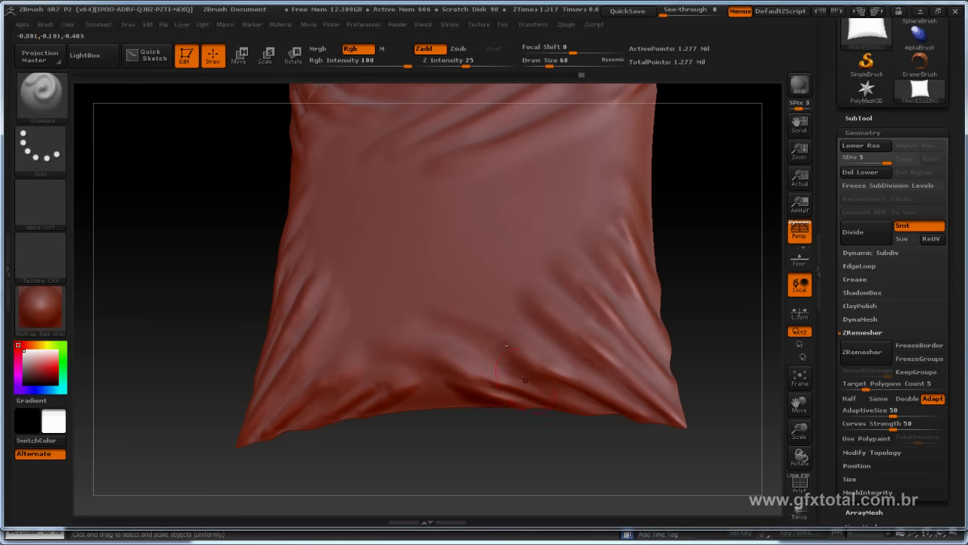
left_click_drag(463, 287, 288, 340)
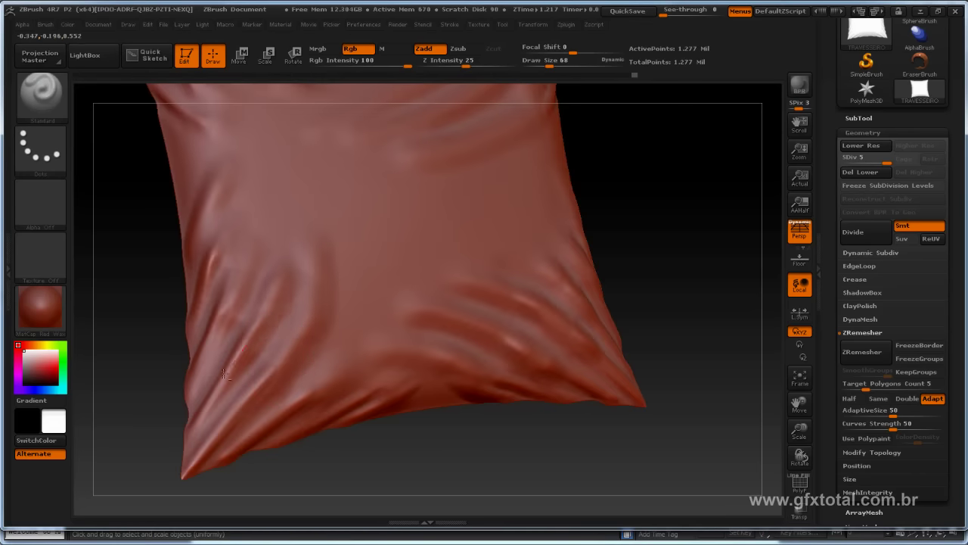
mouse_move(223, 373)
left_mouse_down()
mouse_move(227, 194)
mouse_move(189, 328)
left_mouse_up()
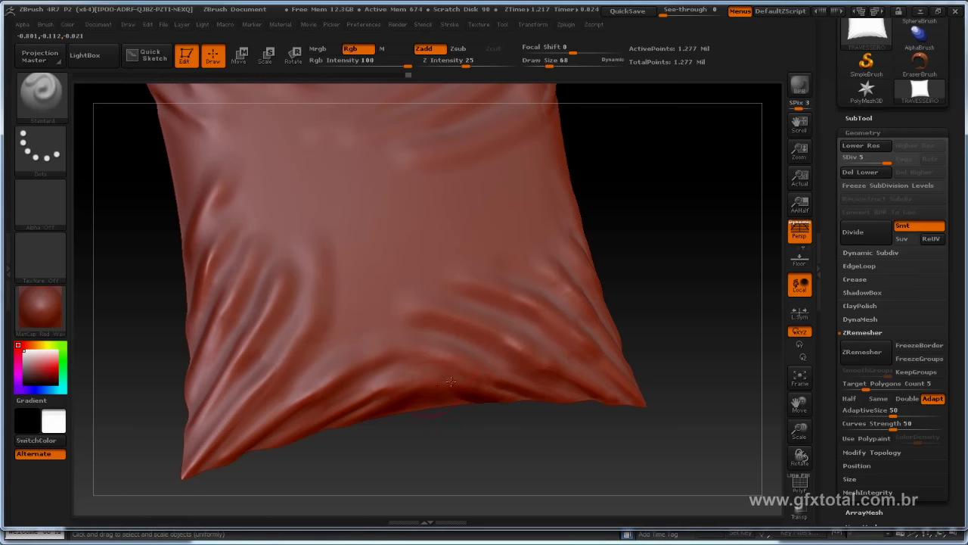
Enlarge the brush to 75, drop to SDiv 2, then return to SDiv 5 with the Standard brush
key("space")
left_click_drag(439, 326, 453, 326)
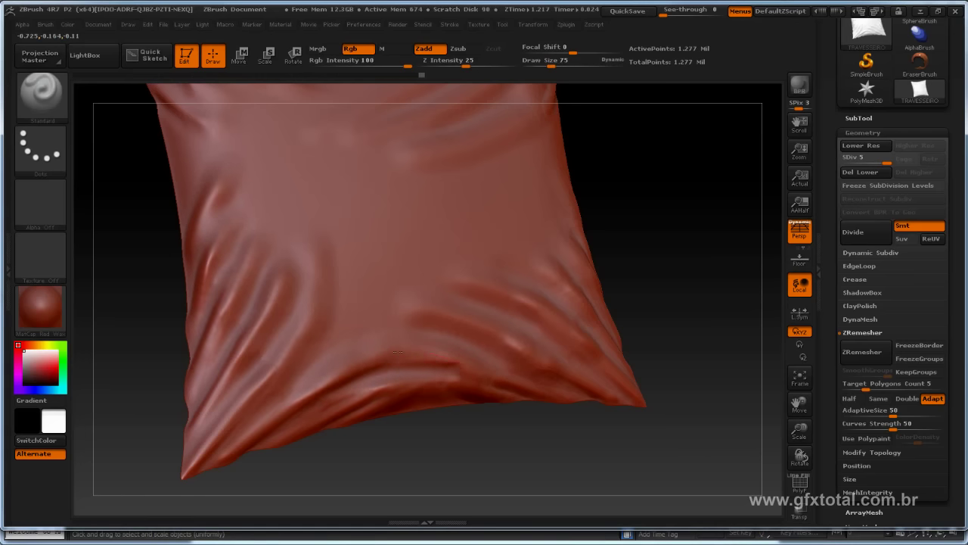
left_click_drag(367, 298, 367, 237)
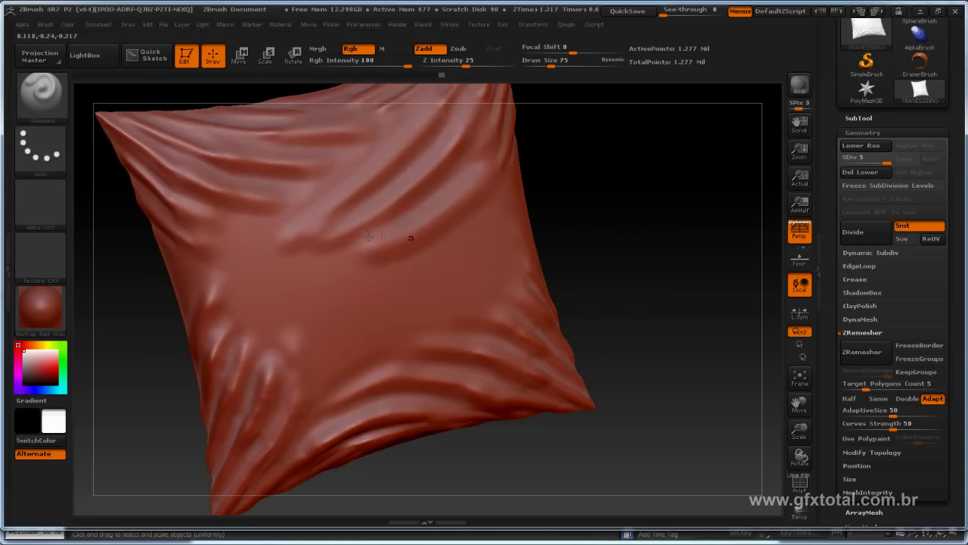
key("b")
key("c")
key("b")
key("shift+d")
key("shift+d")
key("shift+d")
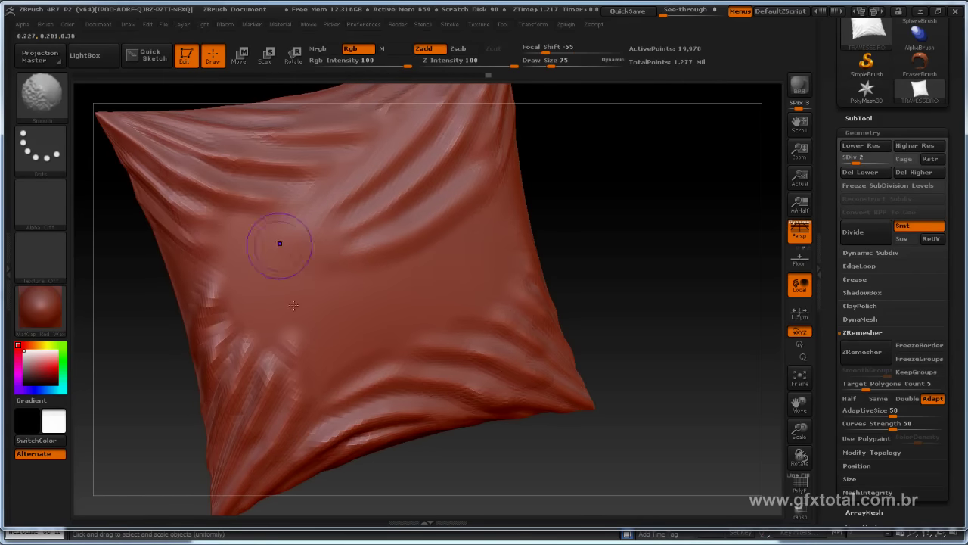
key("d")
key("d")
key("d")
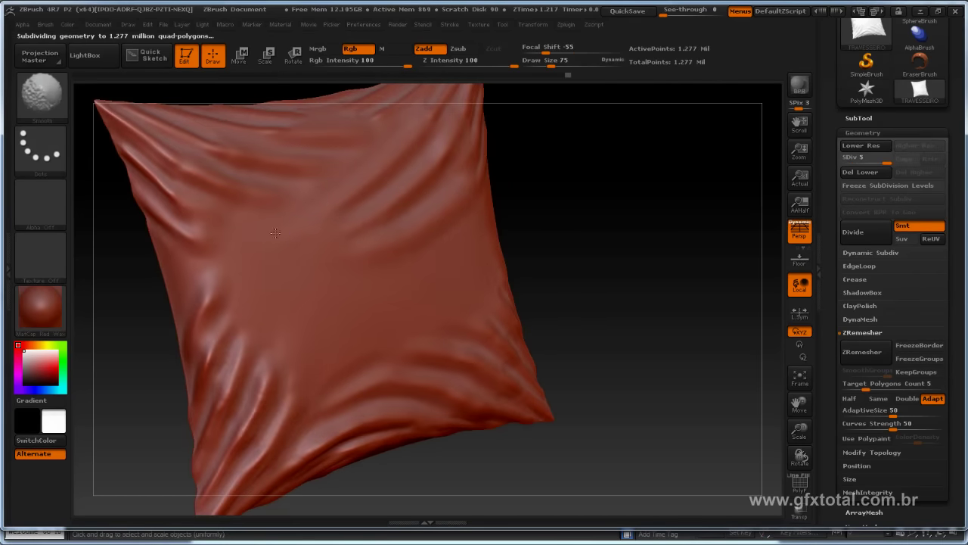
key("b")
key("s")
key("t")
mouse_move(575, 248)
left_mouse_down("shift")
mouse_move(658, 243)
mouse_move(670, 199)
mouse_move(462, 251)
left_mouse_up("shift")
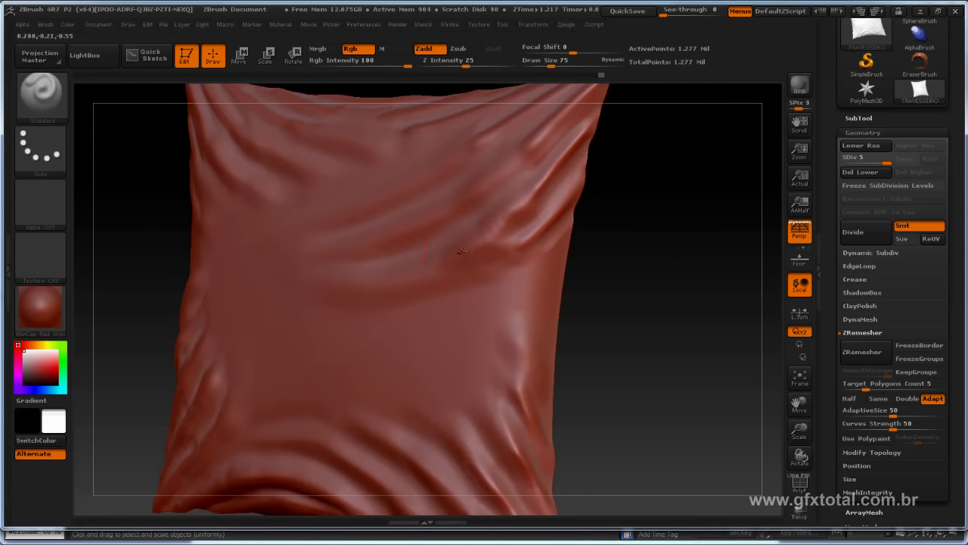
mouse_move(602, 232)
left_mouse_down("alt")
mouse_move(664, 253)
mouse_move(610, 240)
mouse_move(637, 227)
mouse_move(577, 262)
mouse_move(518, 270)
mouse_move(588, 295)
mouse_move(627, 268)
left_mouse_up("alt")
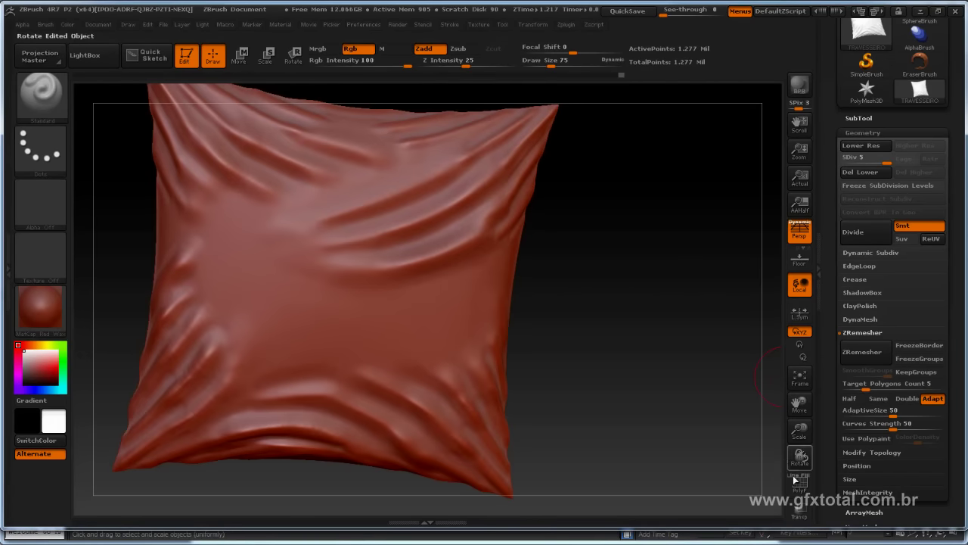
key("shift+f")
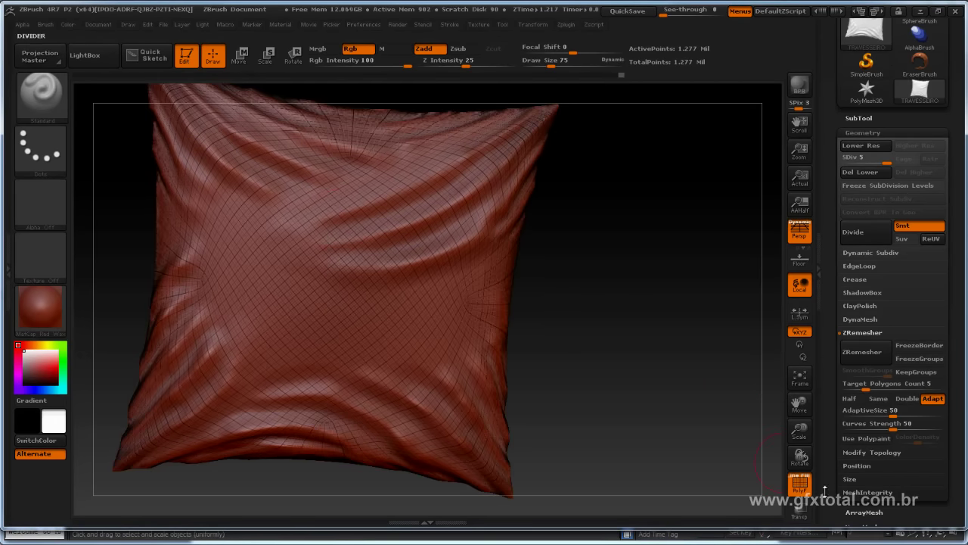
left_click(799, 482)
left_click_drag(632, 311, 395, 247)
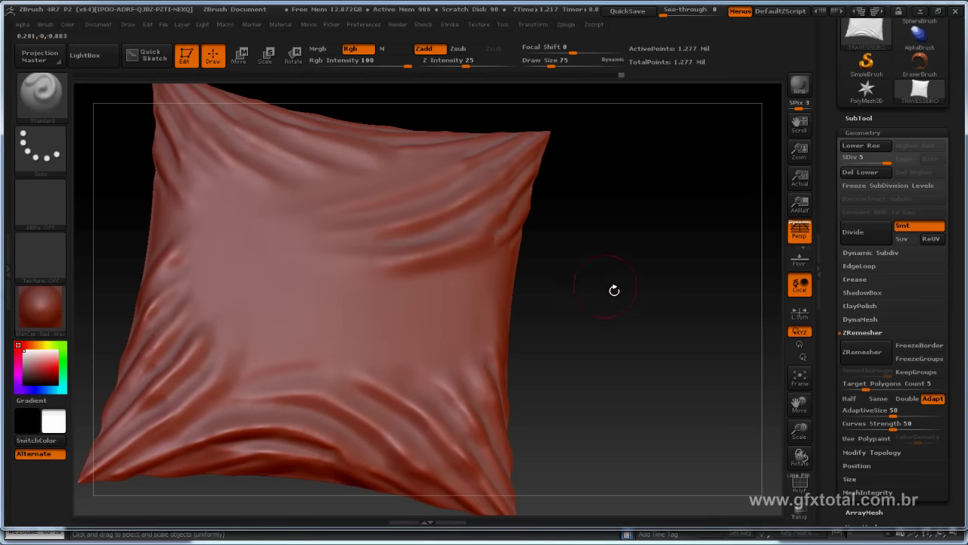
left_click_drag(614, 290, 508, 280)
left_click_drag(635, 292, 530, 280)
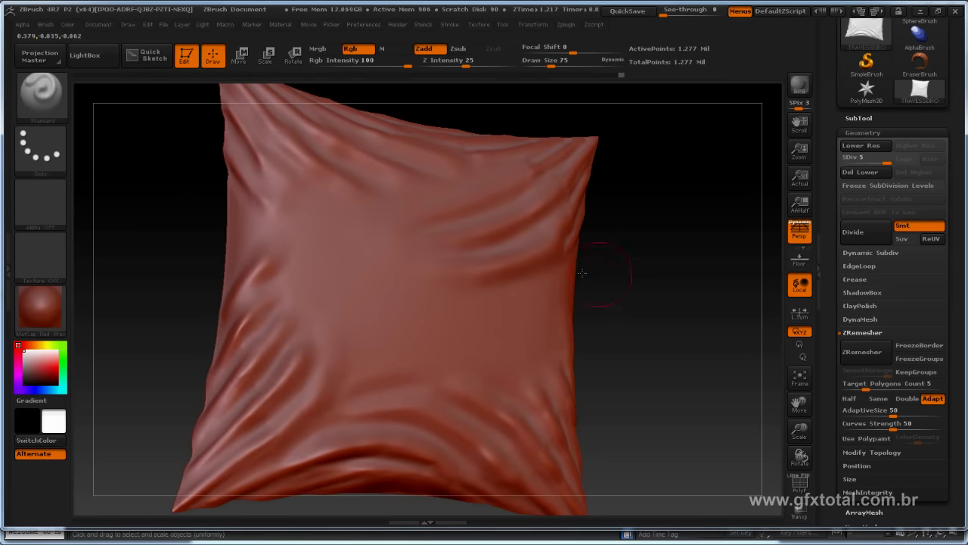
key("b")
key("c")
key("b")
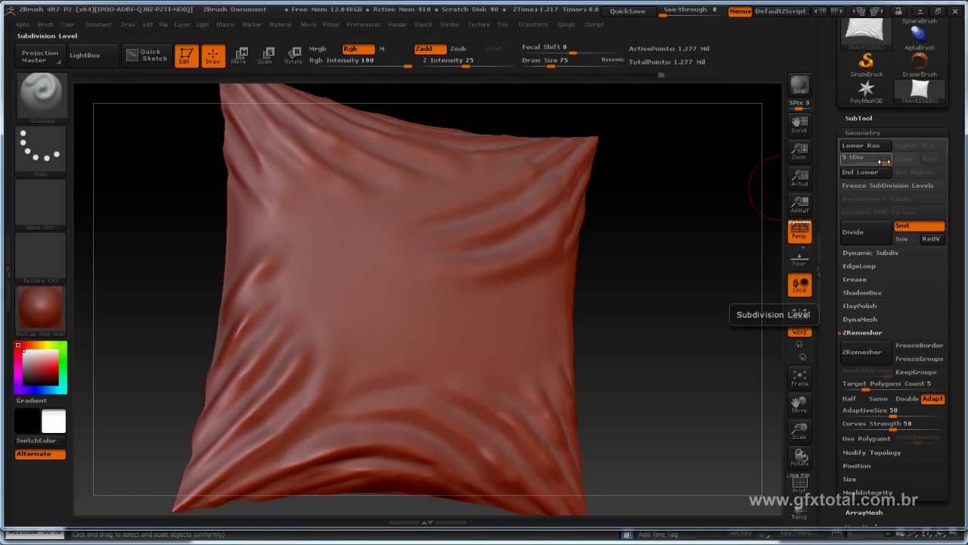
Drop to subdivision level 2 and smooth the rough cloth on the right and left of centre
left_click_drag(883, 158, 851, 161)
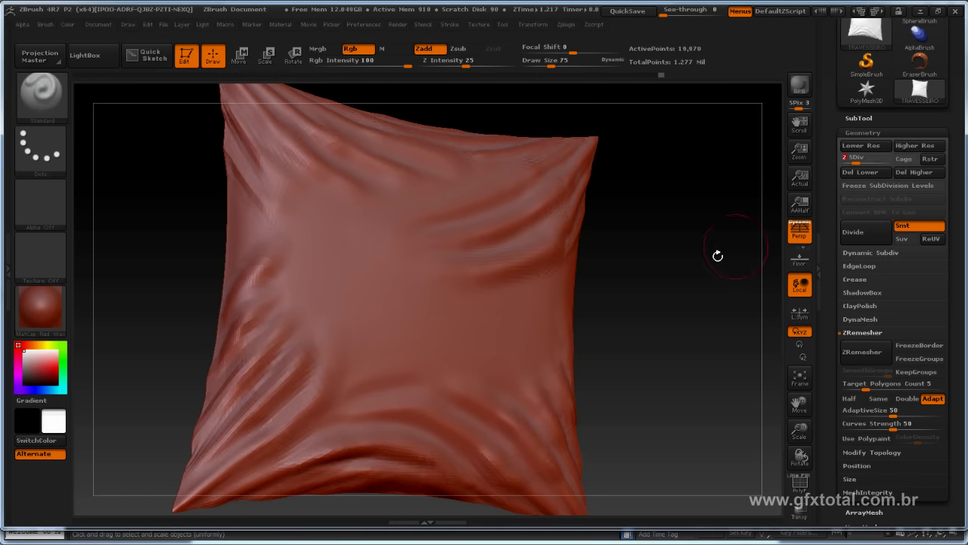
mouse_move(622, 242)
left_mouse_down("shift")
mouse_move(570, 285)
mouse_move(292, 368)
left_mouse_up("shift")
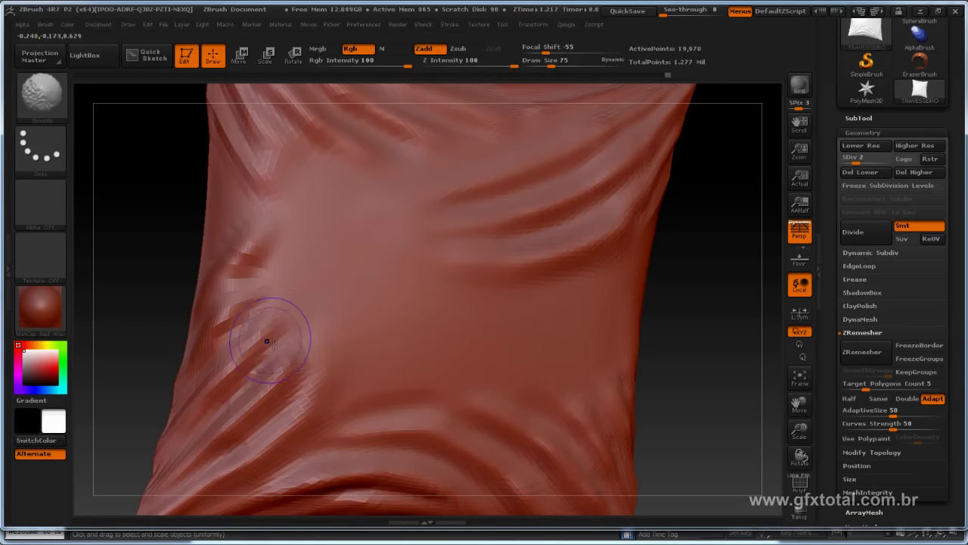
left_click_drag(305, 313, 273, 249, "shift")
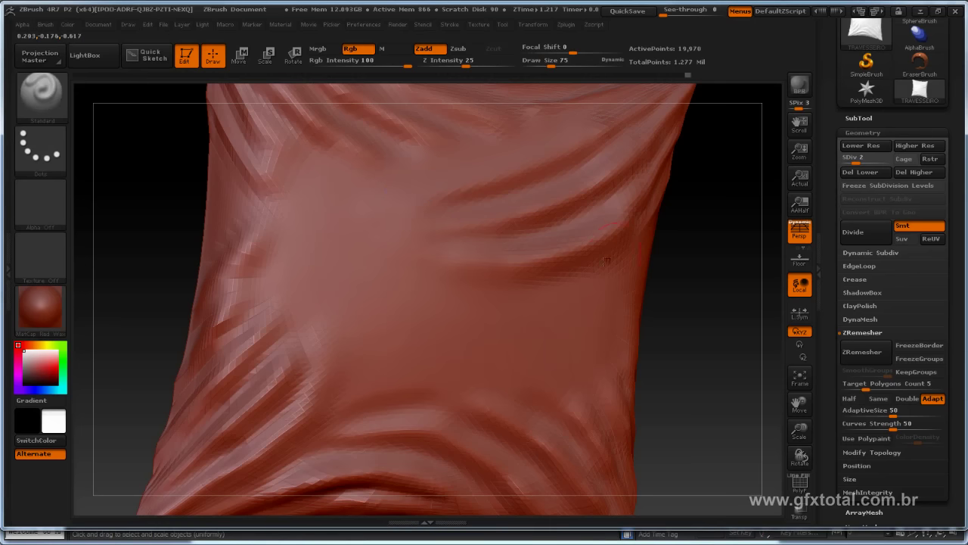
Step back up to subdivision level 5 and frame the whole pillow in view
left_click(874, 161)
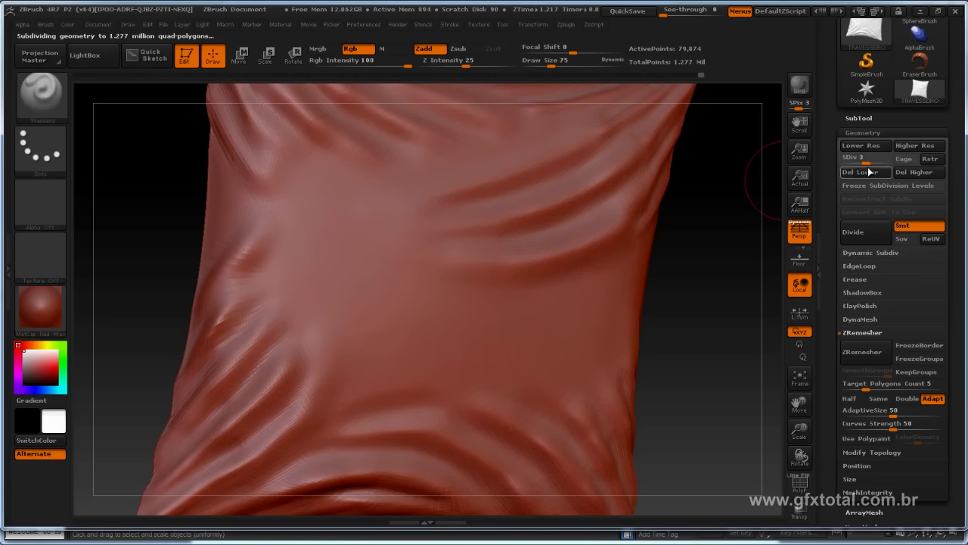
key("d")
key("shift")
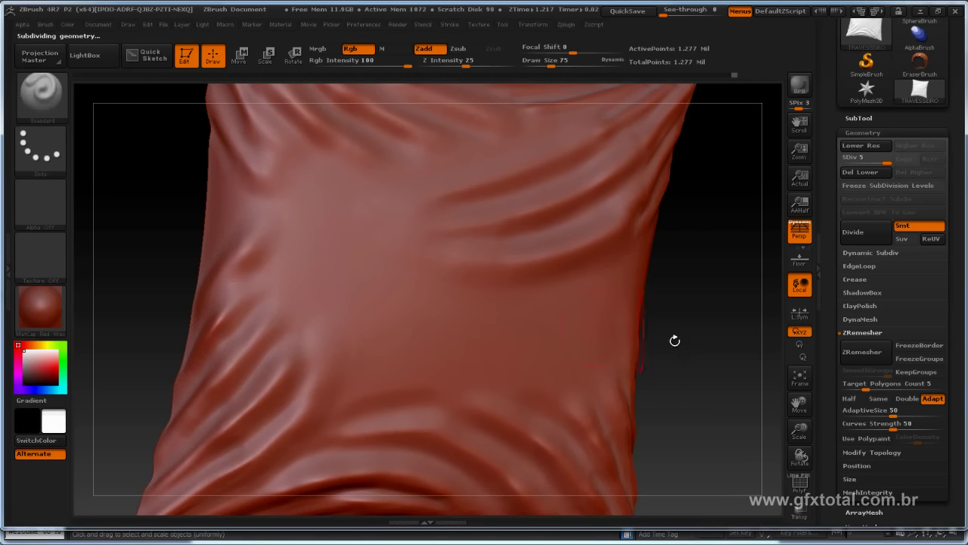
key("f")
left_click_drag(694, 252, 345, 269, "alt")
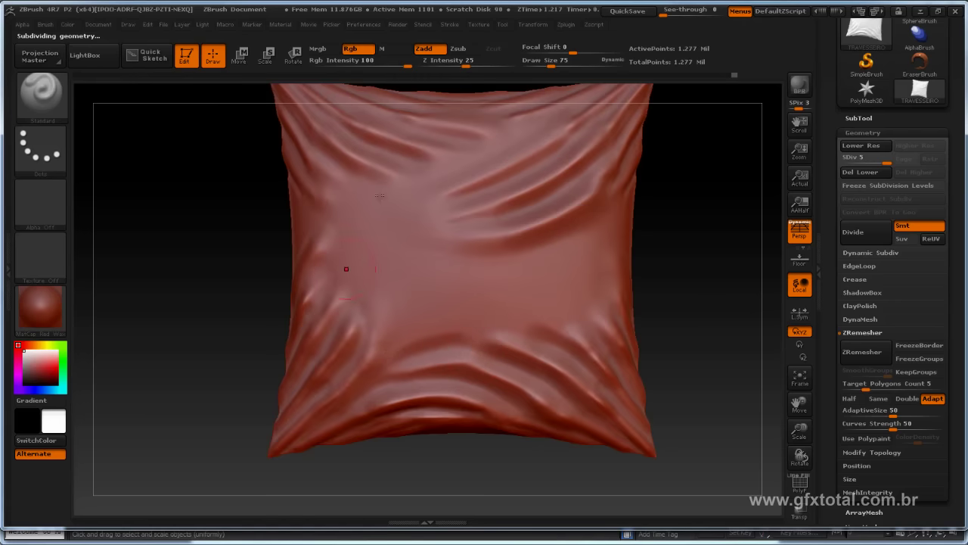
mouse_move(711, 284)
left_mouse_down()
mouse_move(682, 293)
mouse_move(485, 238)
left_mouse_up()
mouse_move(714, 318)
left_mouse_down("alt")
mouse_move(714, 277)
mouse_move(676, 302)
left_mouse_up("alt")
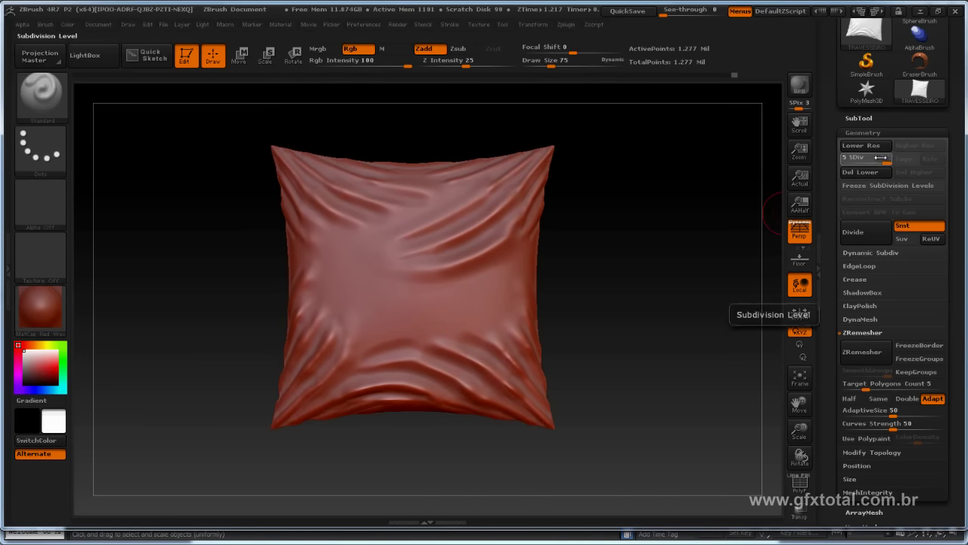
Drop to SDiv 1 and set up the Move brush with Draw Size 311 and Z Intensity 30
left_click_drag(885, 157, 847, 158)
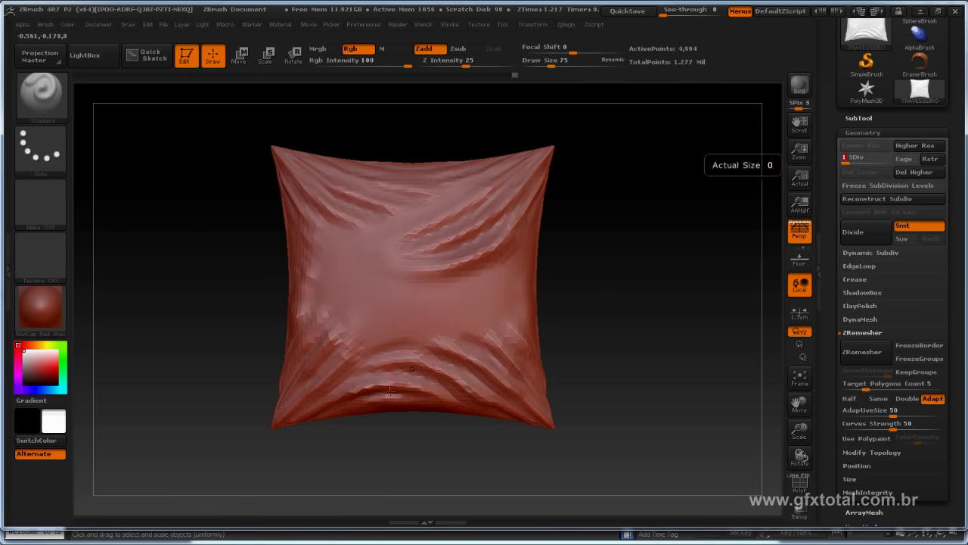
left_click(44, 98)
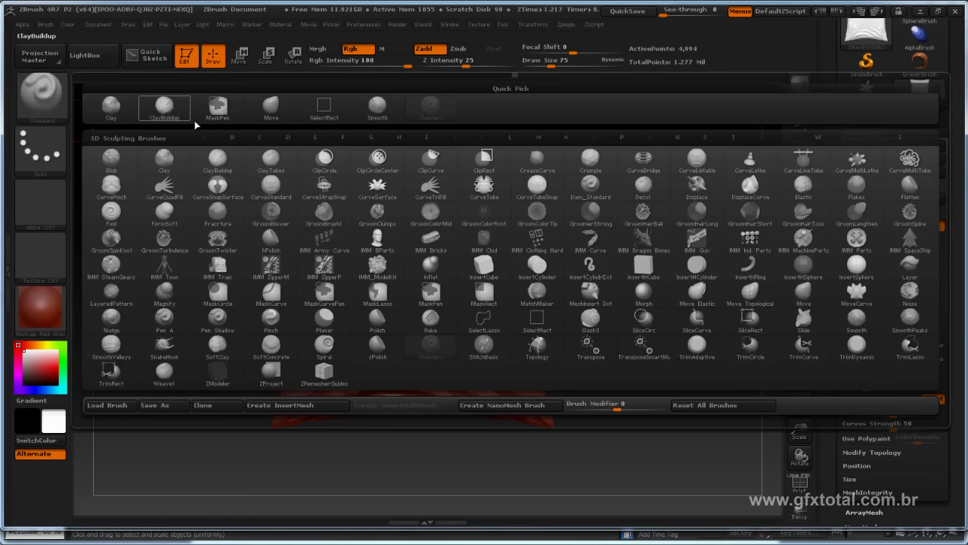
left_click(804, 297)
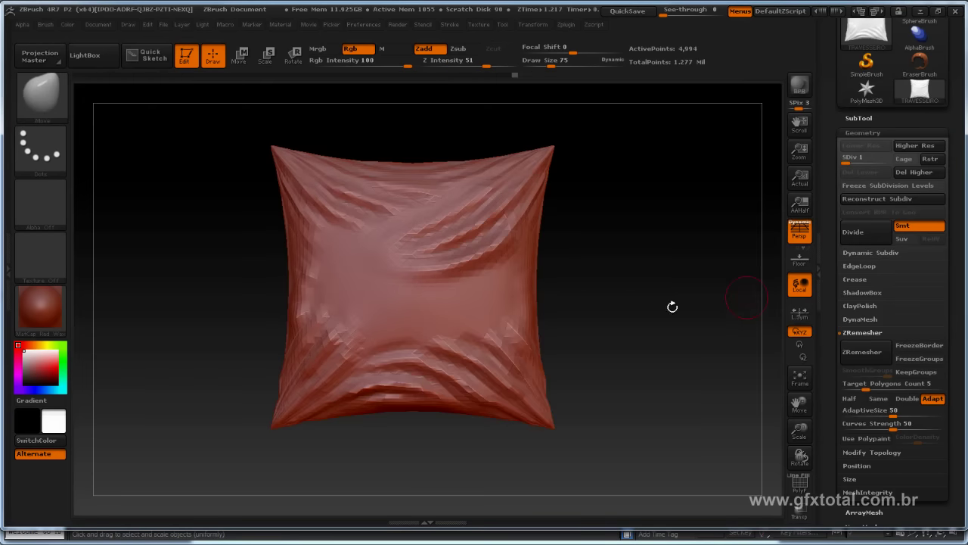
key("space")
left_click_drag(602, 309, 628, 309)
key("space")
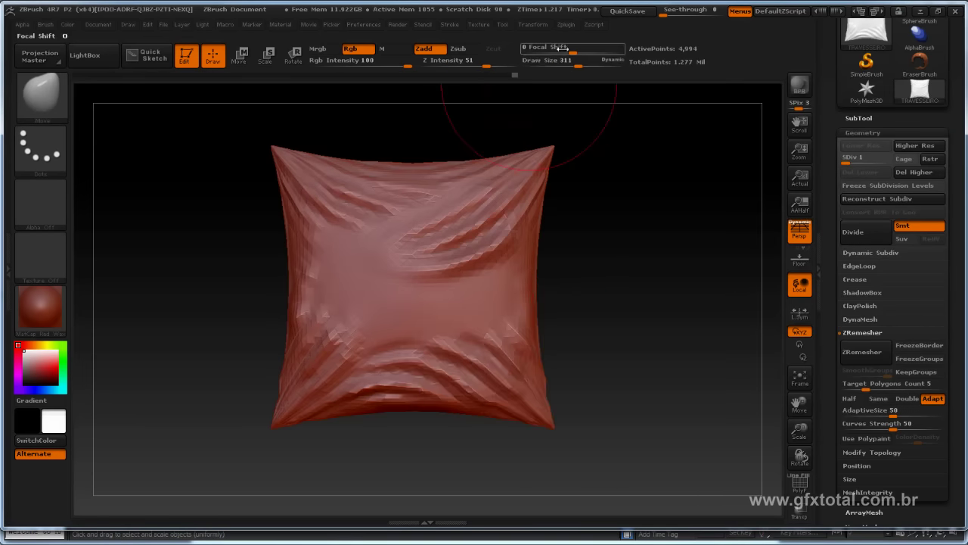
left_click_drag(484, 60, 469, 59)
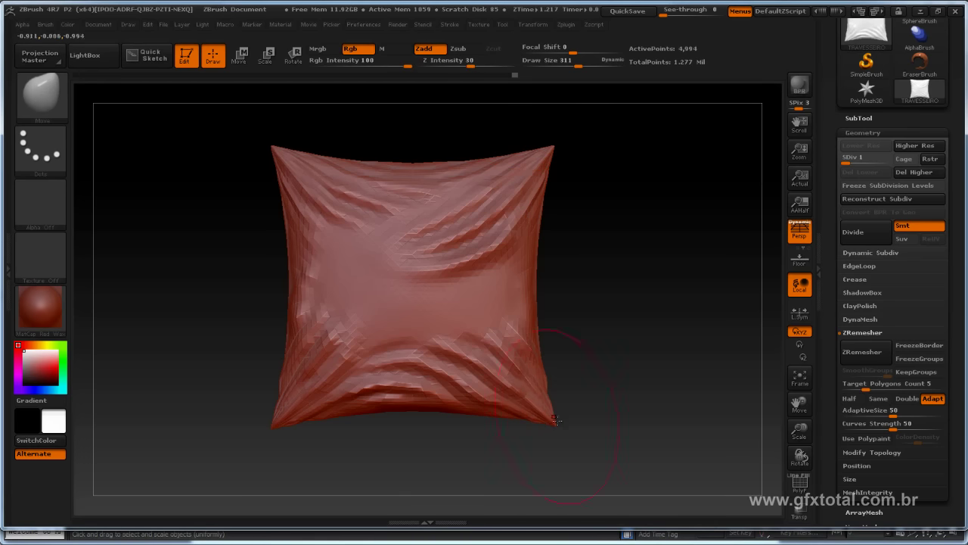
Nudge the right edge inward and pull the lower-left and lower-right corners up and outward
left_click_drag(562, 415, 565, 412)
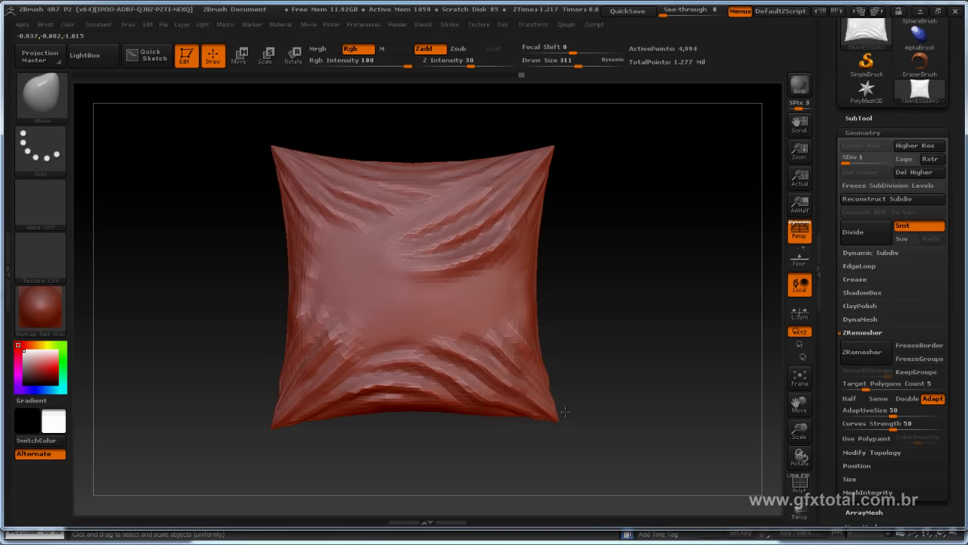
left_click_drag(541, 371, 536, 376)
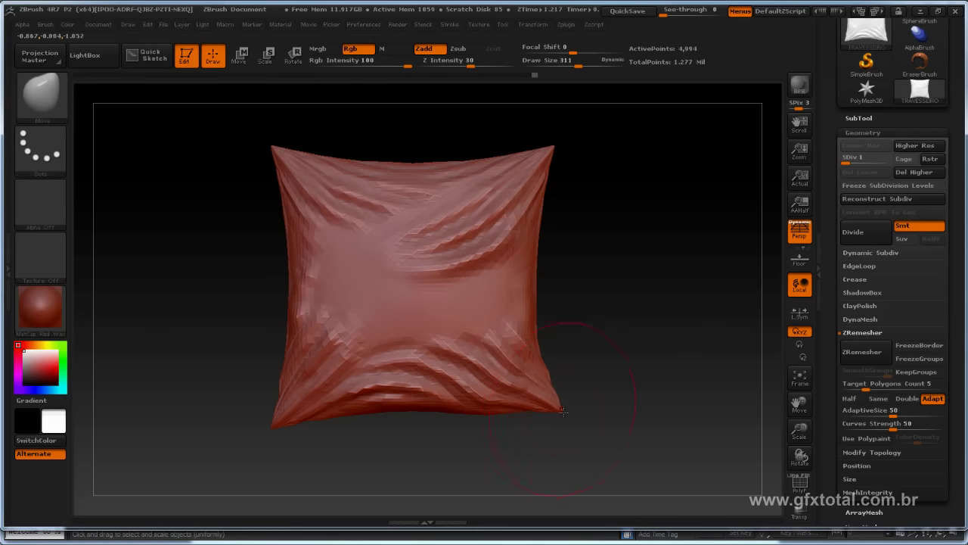
left_click_drag(270, 422, 273, 408)
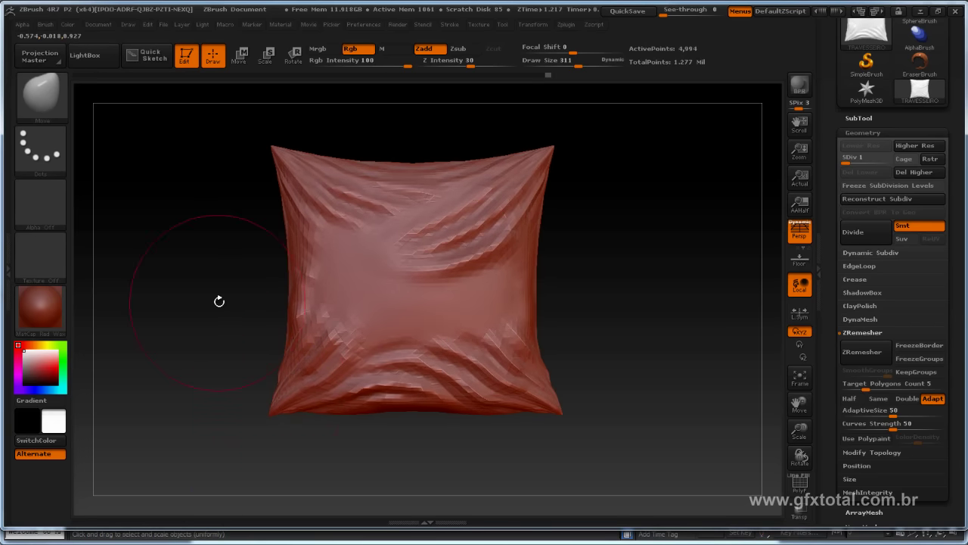
mouse_move(219, 301)
left_mouse_down()
mouse_move(201, 307)
mouse_move(205, 317)
mouse_move(201, 309)
mouse_move(224, 331)
left_mouse_up()
left_click_drag(561, 411, 565, 406)
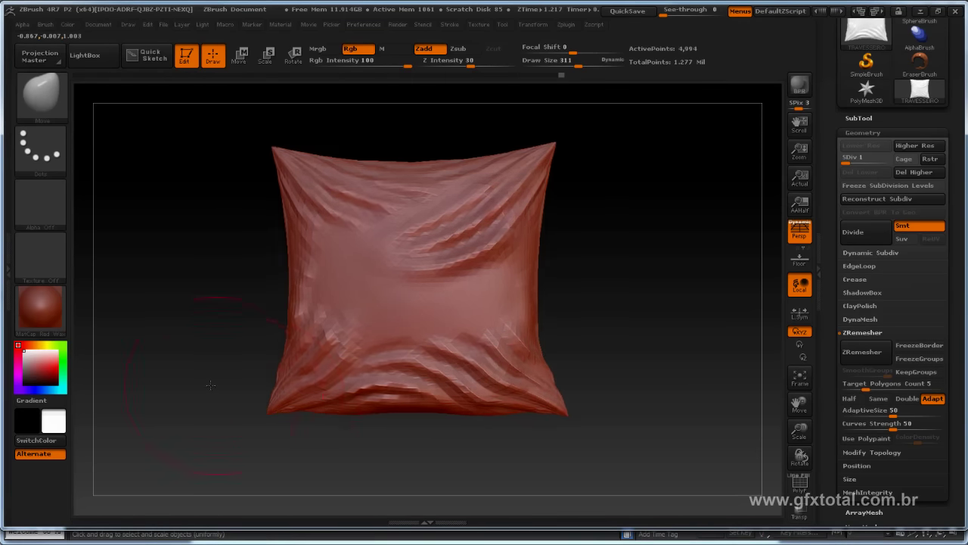
mouse_move(286, 435)
left_mouse_down()
mouse_move(255, 401)
mouse_move(381, 228)
left_mouse_up()
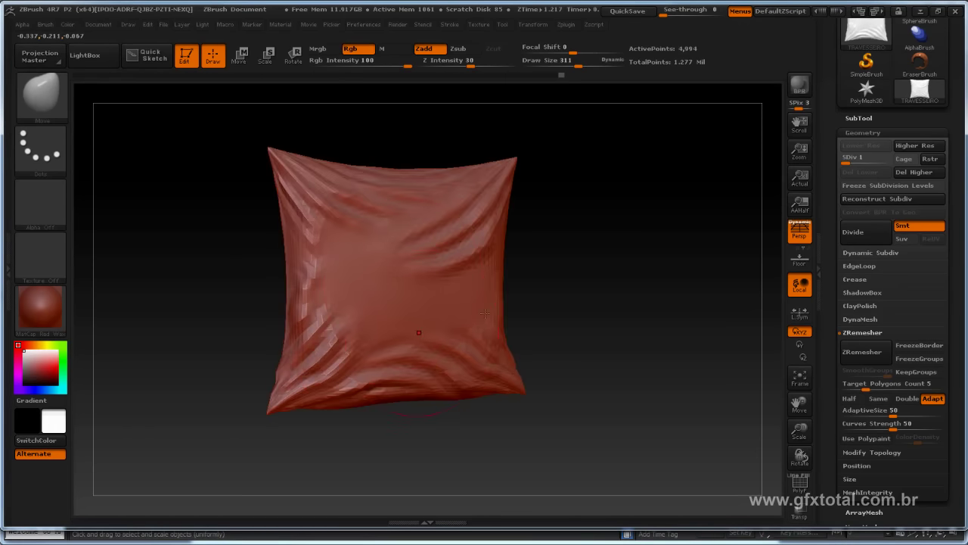
left_click_drag(576, 286, 512, 275)
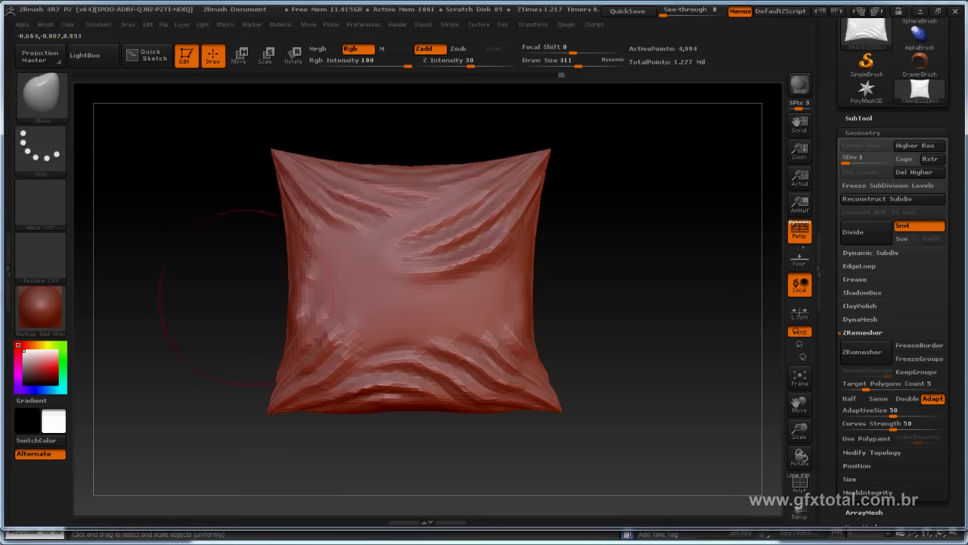
left_click_drag(626, 296, 355, 323)
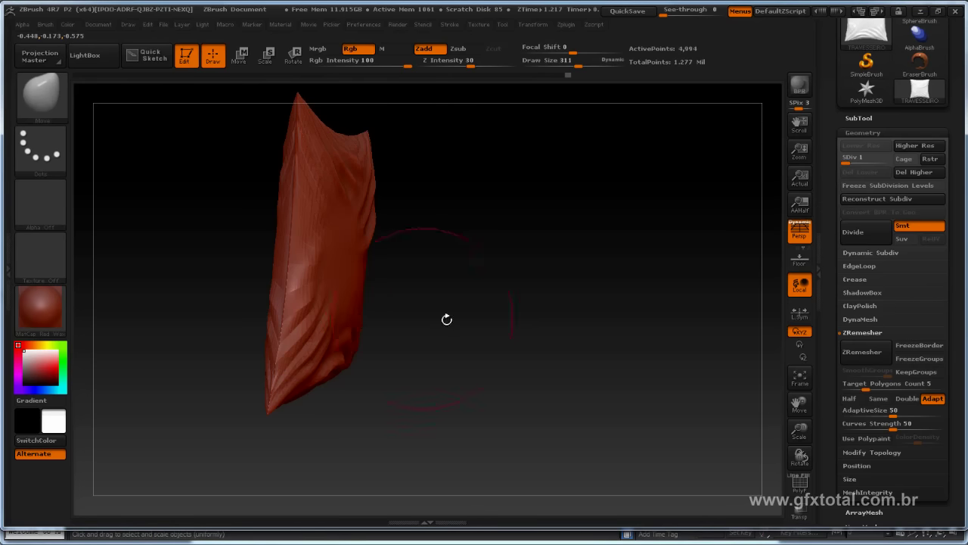
Orbit around the pillow to view it from several angles
mouse_move(447, 319)
left_mouse_down()
mouse_move(415, 350)
mouse_move(370, 296)
left_mouse_up()
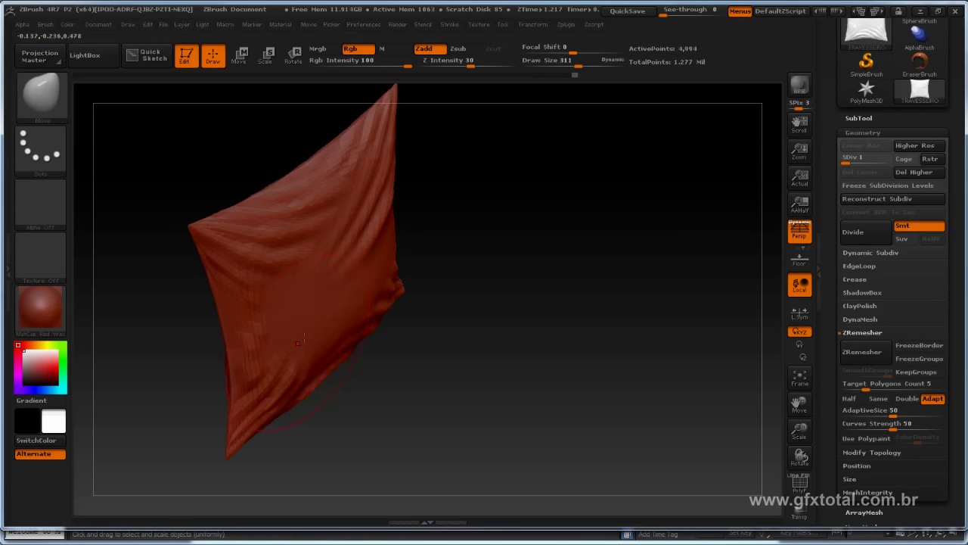
left_click_drag(429, 375, 422, 332)
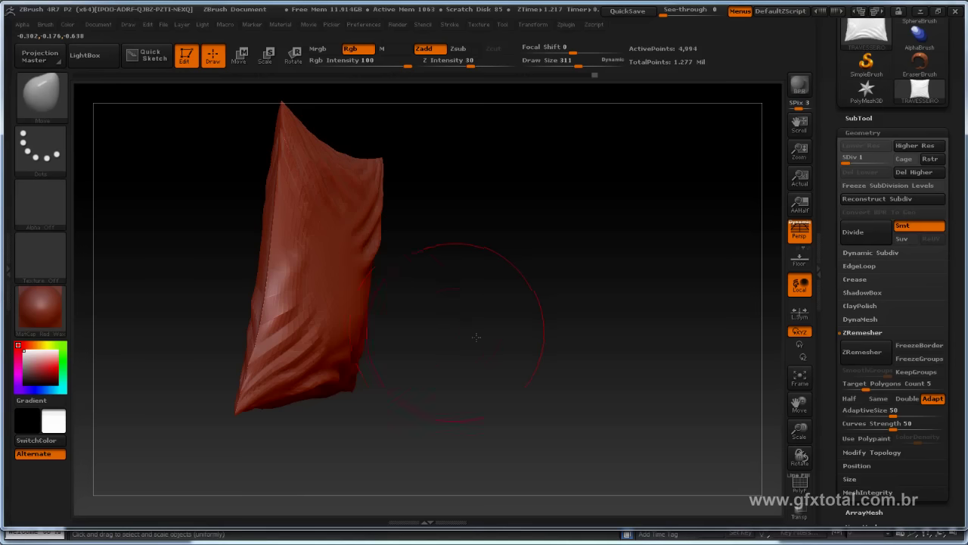
left_click_drag(416, 326, 257, 332)
left_click_drag(179, 361, 185, 355)
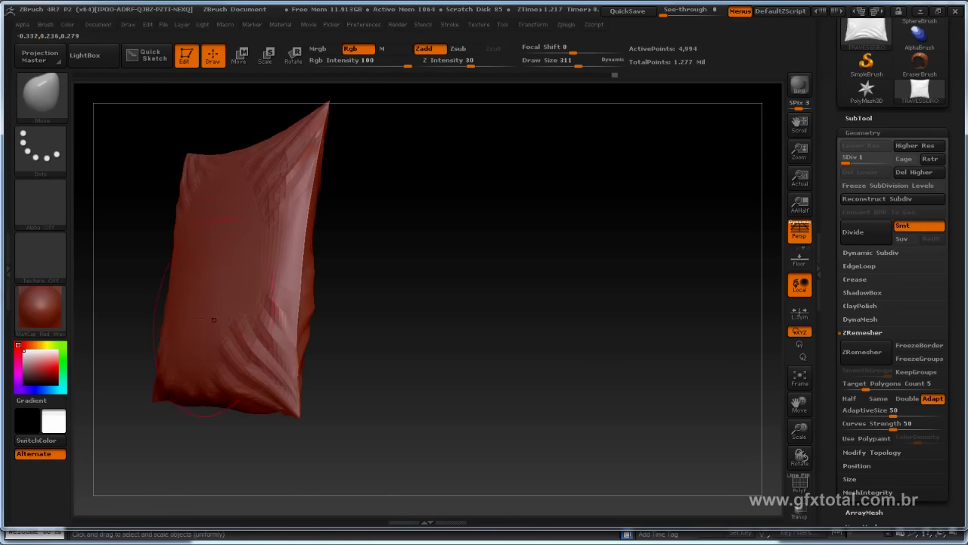
mouse_move(401, 270)
left_mouse_down()
mouse_move(484, 255)
mouse_move(474, 272)
mouse_move(456, 273)
mouse_move(533, 311)
left_mouse_up()
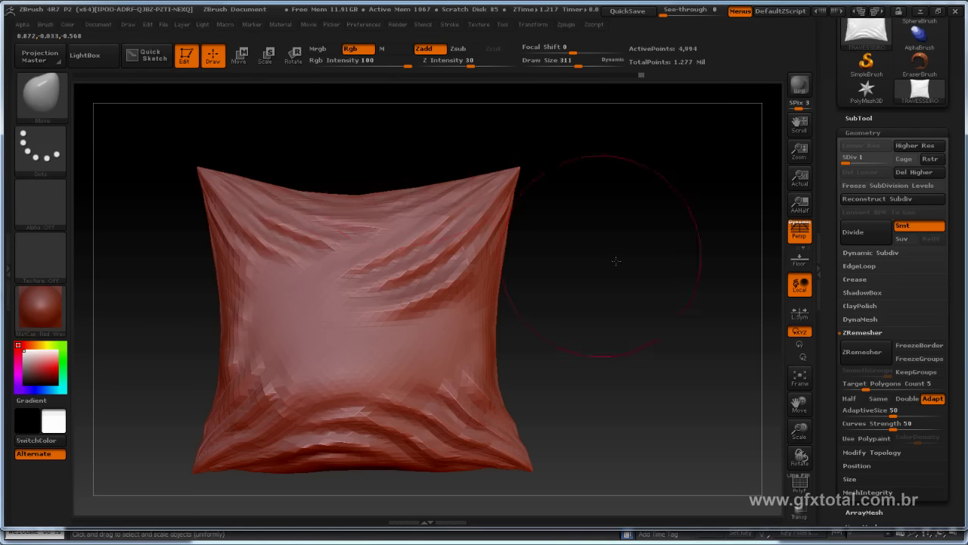
mouse_move(616, 261)
left_mouse_down()
mouse_move(629, 274)
mouse_move(605, 257)
left_mouse_up()
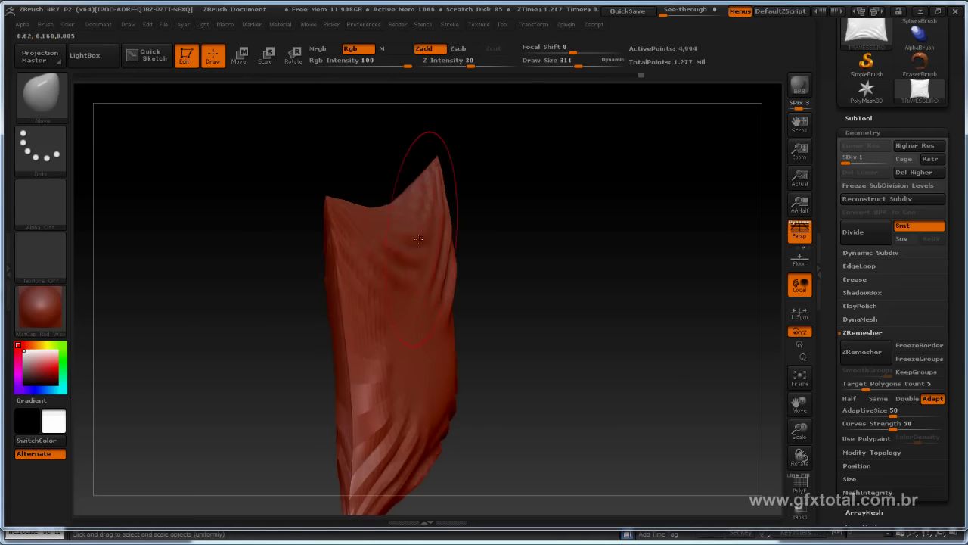
mouse_move(449, 224)
left_mouse_down()
mouse_move(552, 231)
mouse_move(379, 224)
left_mouse_up()
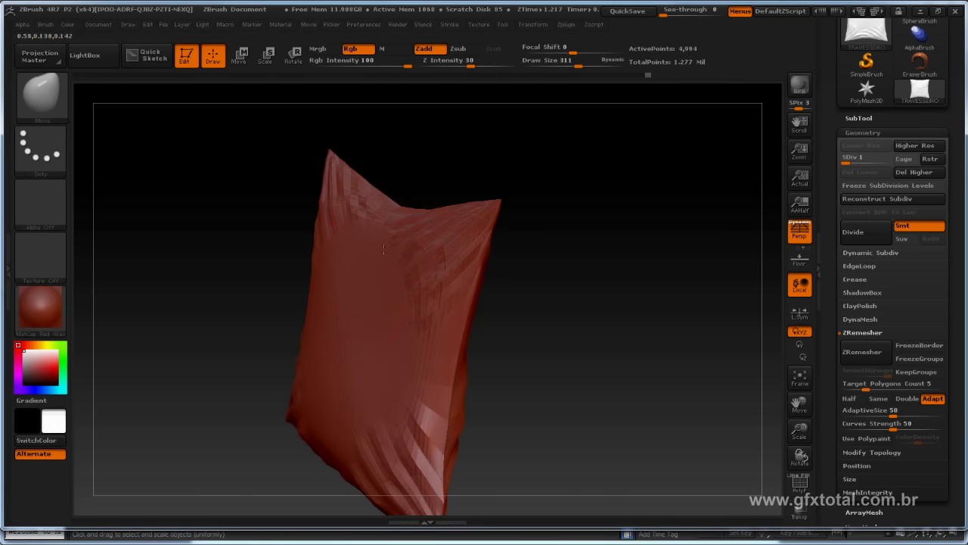
left_click_drag(532, 204, 131, 130)
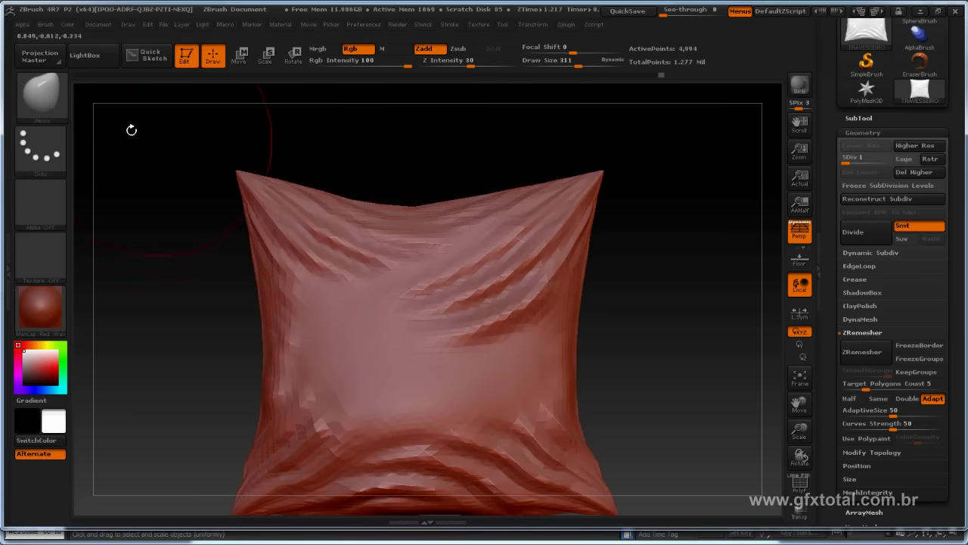
left_click_drag(653, 318, 625, 283, "alt")
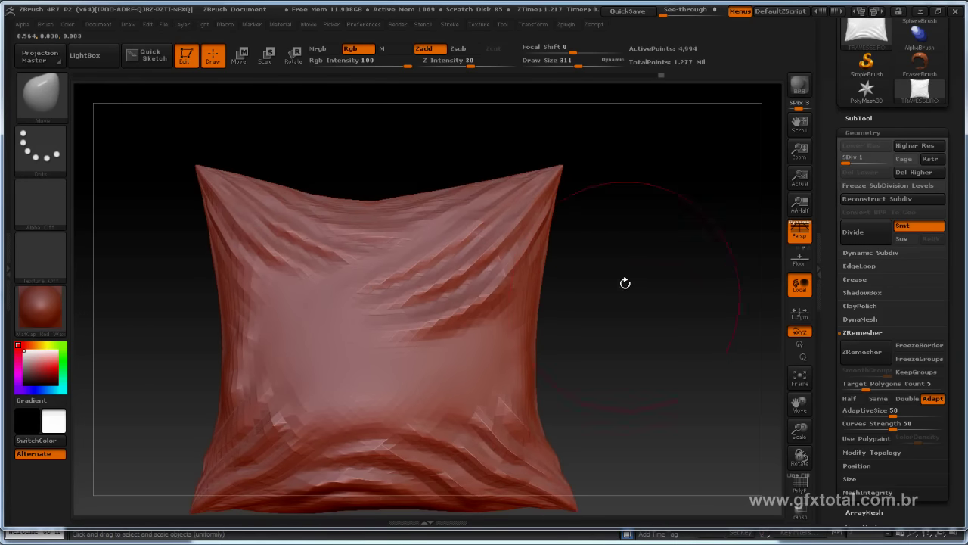
left_click_drag(519, 134, 575, 149)
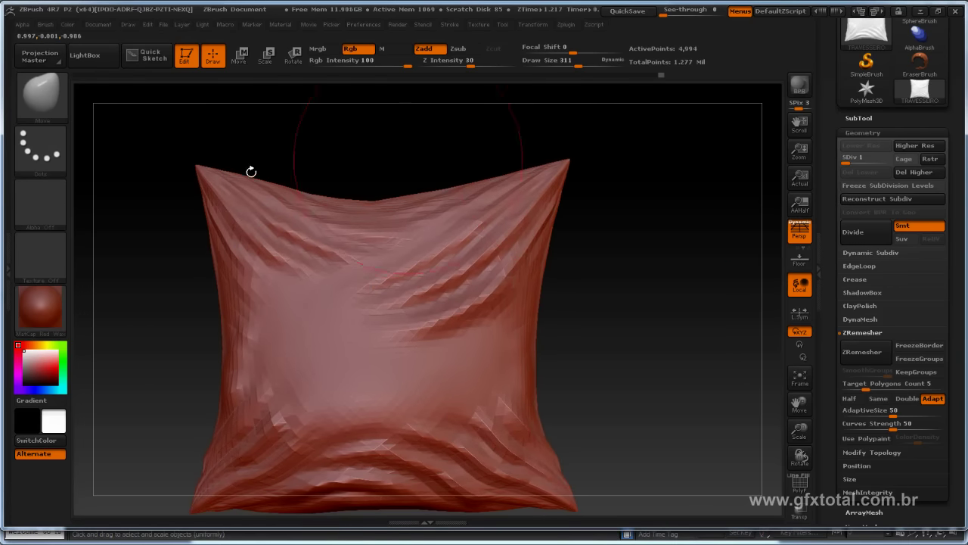
left_click_drag(195, 154, 184, 153)
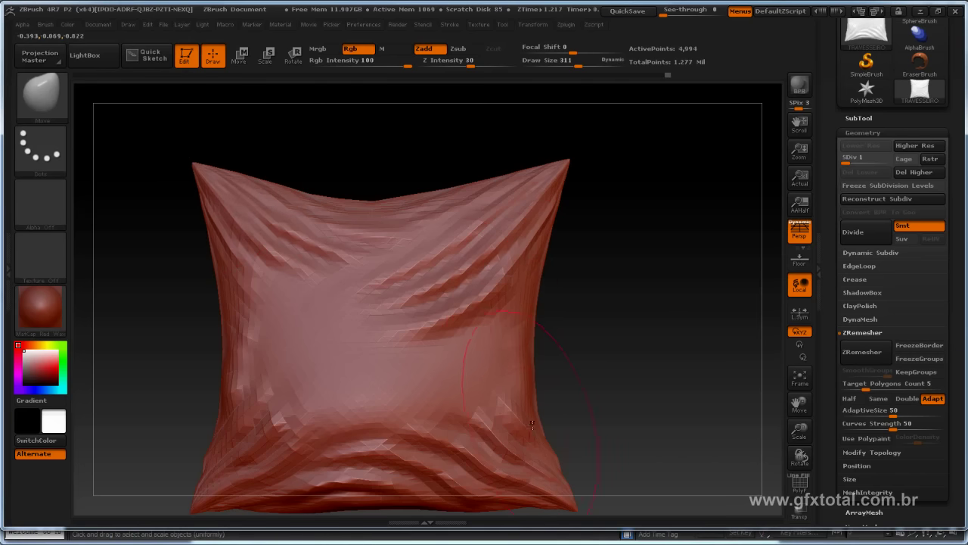
Pull the pillow's left edge slightly outward with the Move brush and reduce Draw Size to 97
mouse_move(211, 416)
left_mouse_down()
mouse_move(197, 416)
mouse_move(225, 365)
left_mouse_up()
key("space")
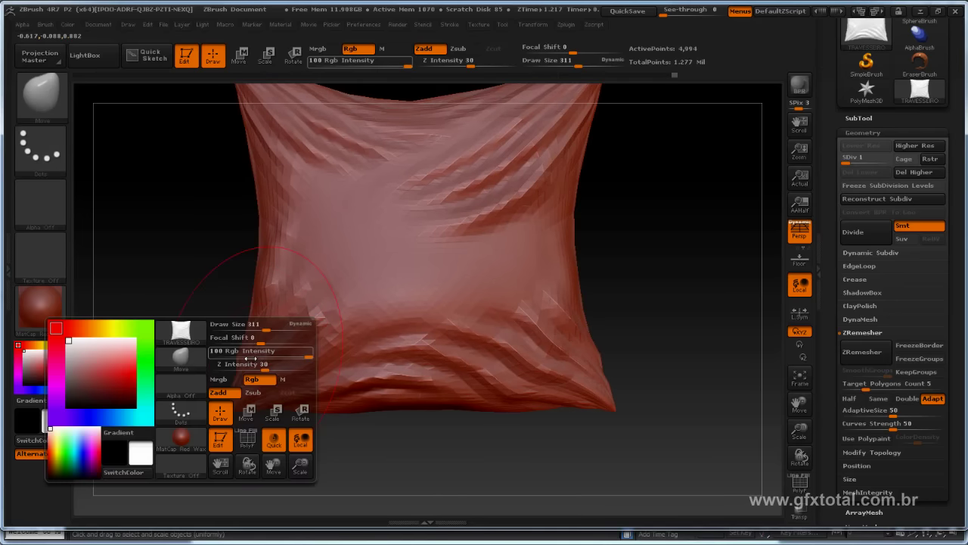
left_click_drag(259, 326, 242, 325)
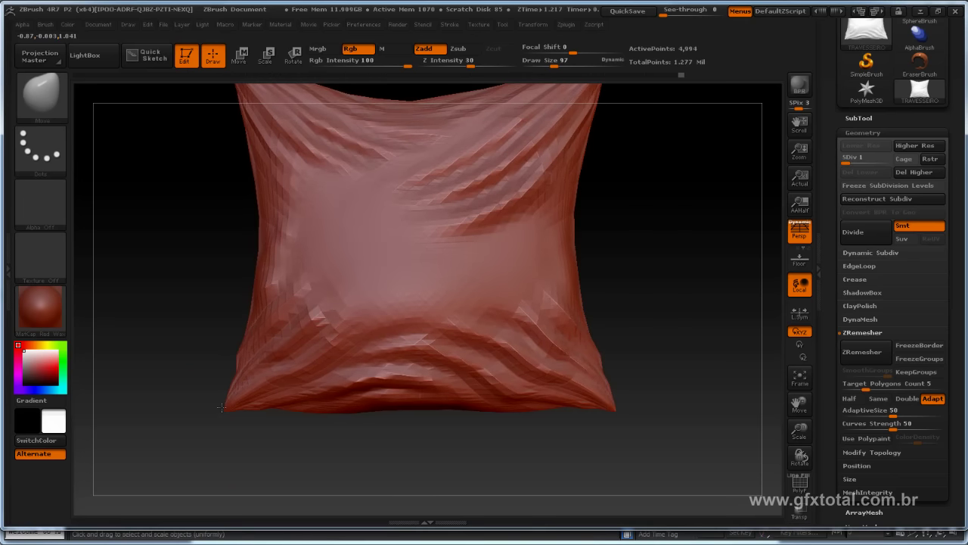
left_click_drag(191, 382, 187, 344)
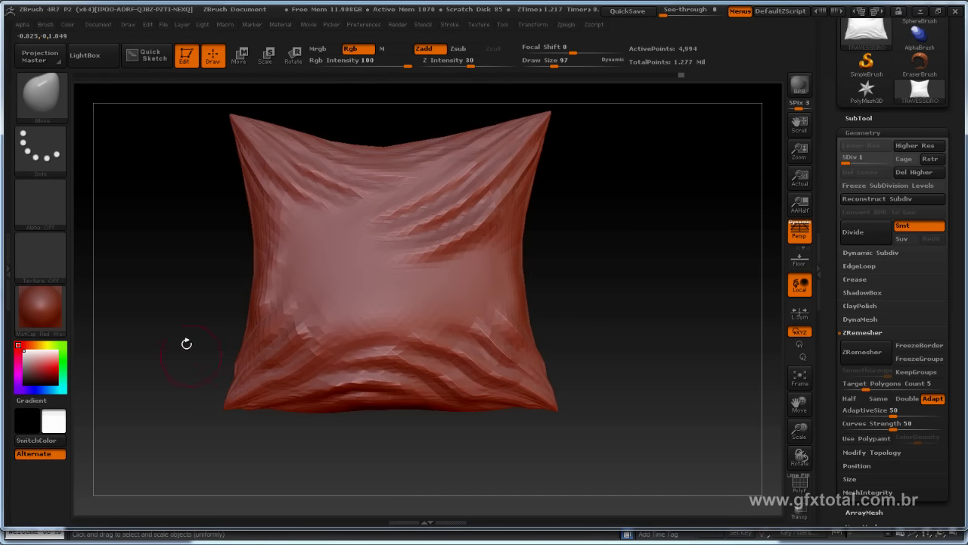
left_click_drag(589, 268, 698, 307)
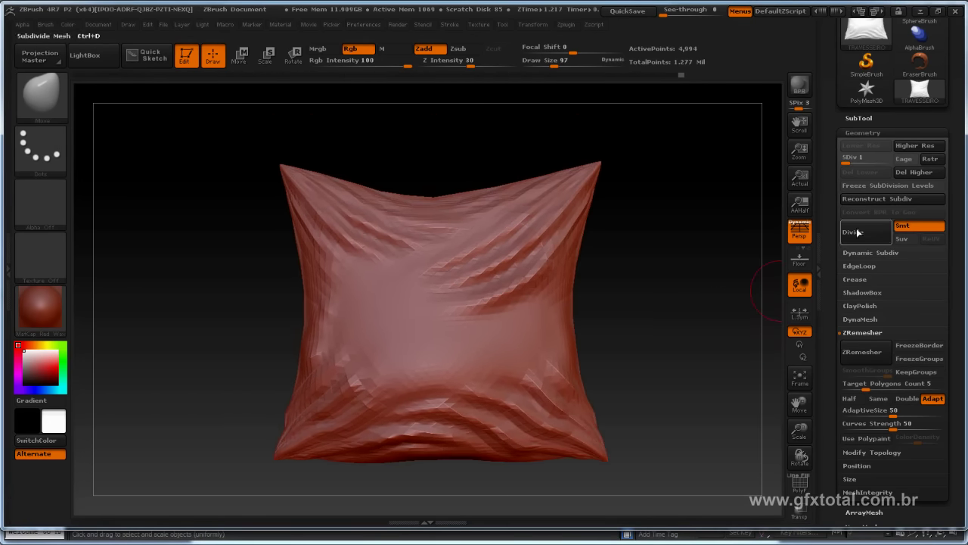
Turn on the PolyF wireframe and orbit and zoom to inspect the pillow's topology
left_click(799, 482)
left_click_drag(657, 372, 536, 374)
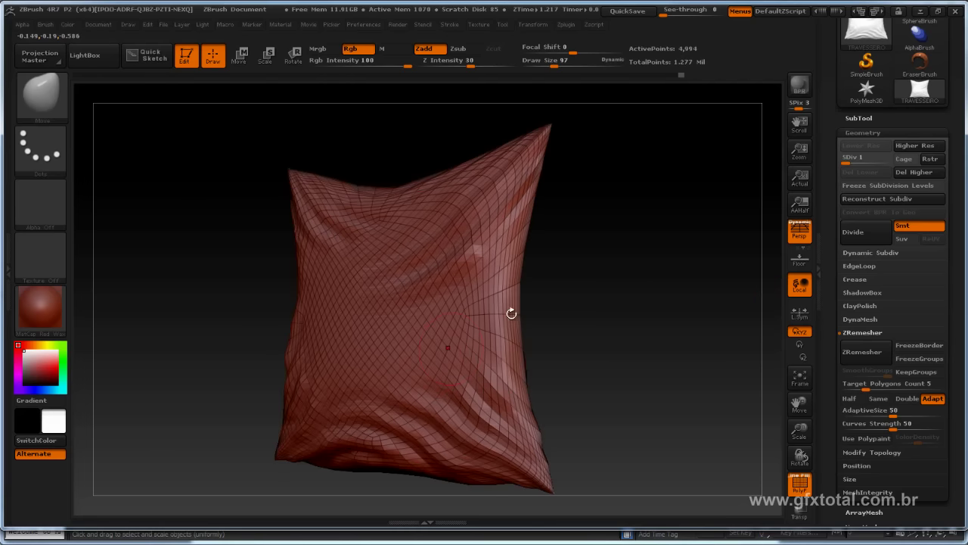
left_click_drag(512, 312, 631, 287)
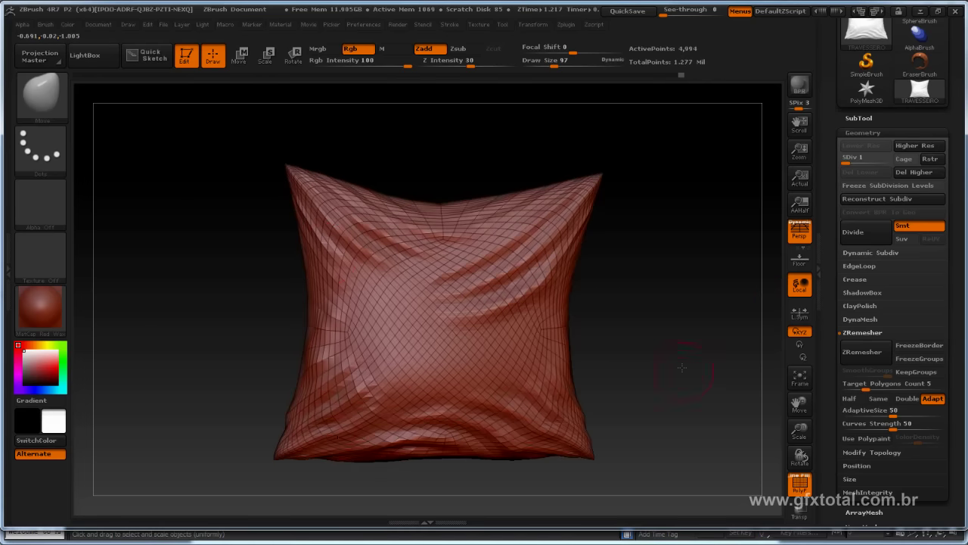
left_click_drag(682, 367, 614, 277)
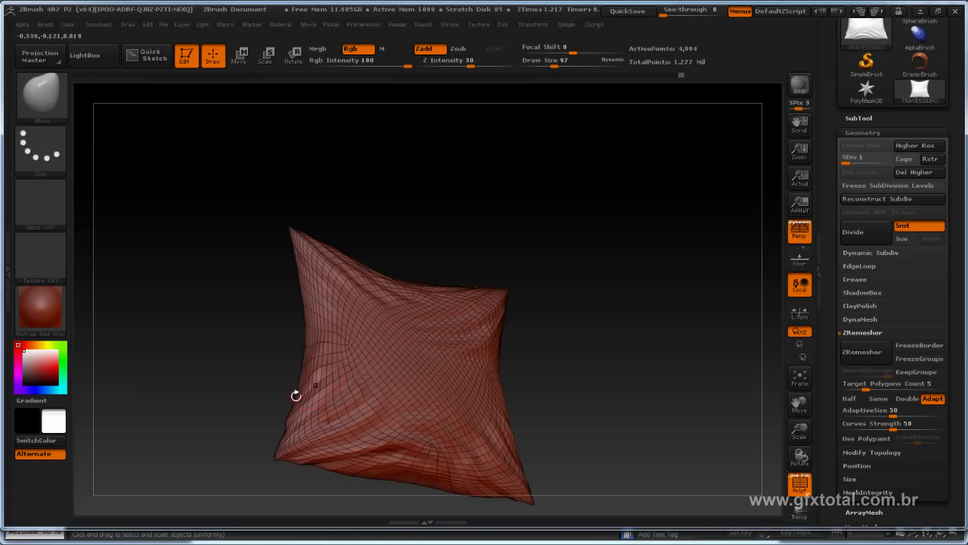
left_click_drag(637, 352, 605, 397)
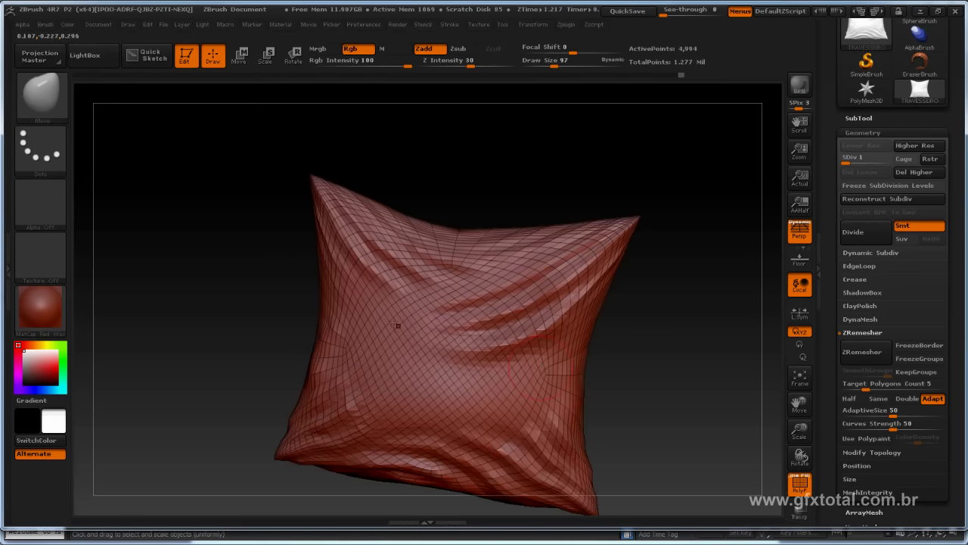
mouse_move(683, 325)
left_mouse_down()
mouse_move(707, 307)
mouse_move(691, 339)
mouse_move(572, 351)
left_mouse_up()
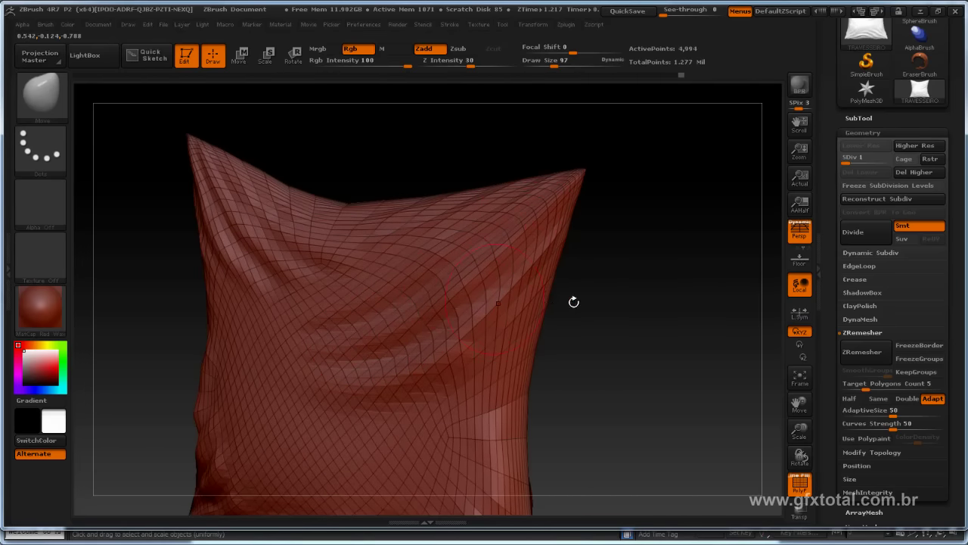
mouse_move(573, 302)
left_mouse_down("shift")
mouse_move(660, 340)
mouse_move(686, 274)
mouse_move(611, 330)
mouse_move(538, 254)
left_mouse_up("shift")
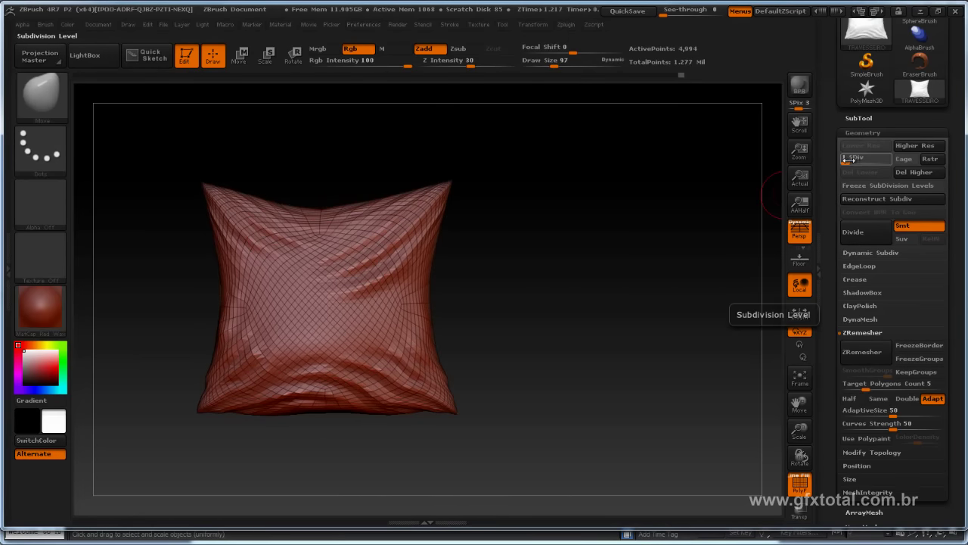
Raise the pillow to subdivision level 5 and duplicate it as TRAVESSEIRO1
left_click_drag(849, 158, 886, 159)
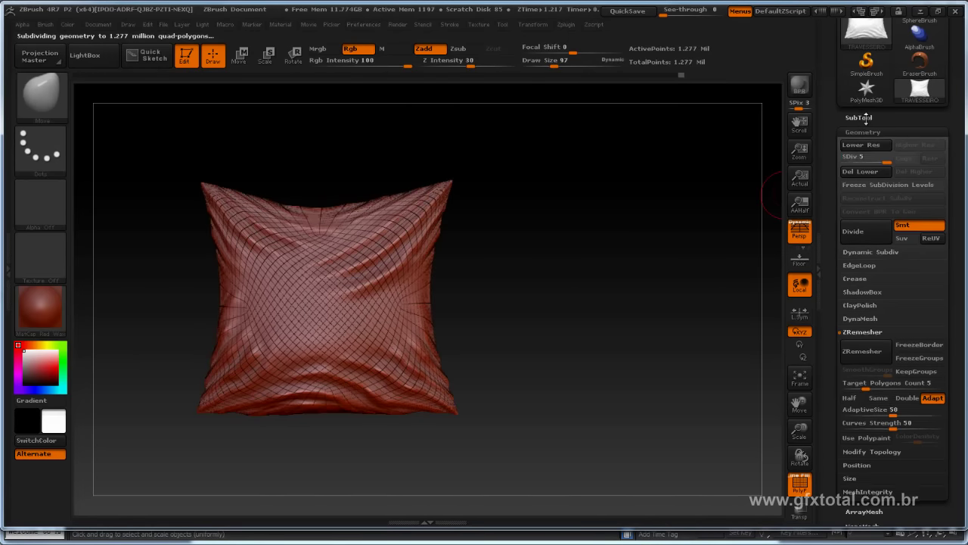
left_click(866, 118)
left_click_drag(864, 72, 864, 171)
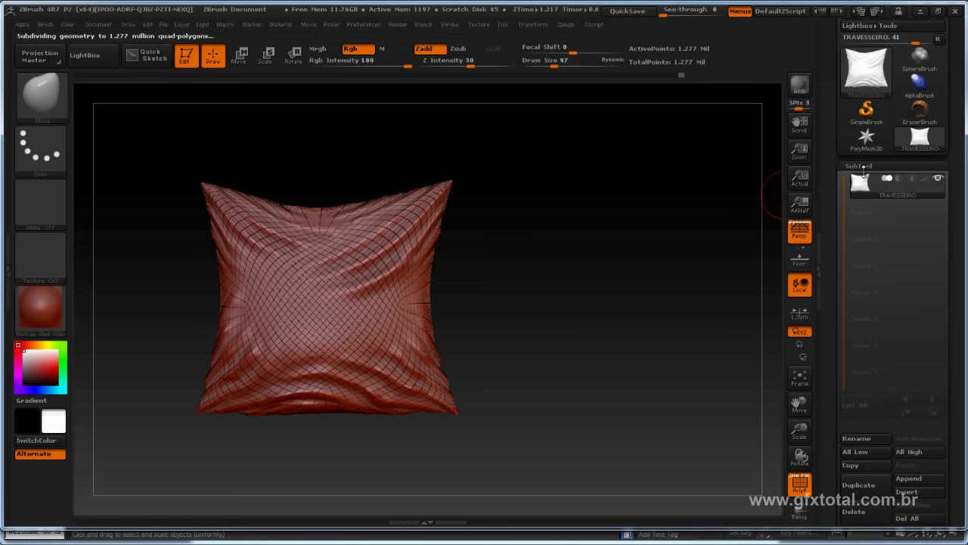
mouse_move(831, 327)
left_mouse_down()
mouse_move(831, 206)
mouse_move(847, 232)
left_mouse_up()
left_click(860, 363)
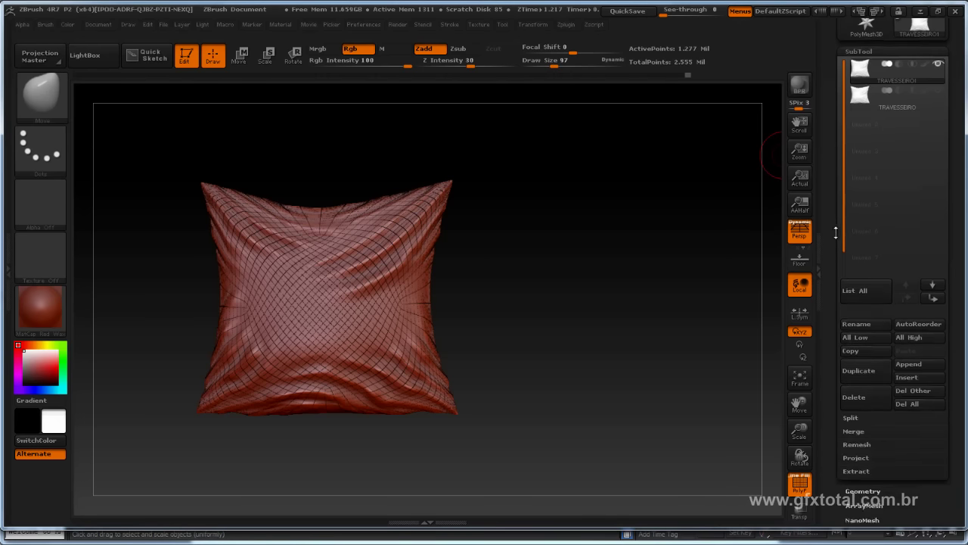
Delete the copy's lower subdivision levels with Del Lower in Geometry
left_click_drag(830, 276, 881, 270)
left_click(863, 271)
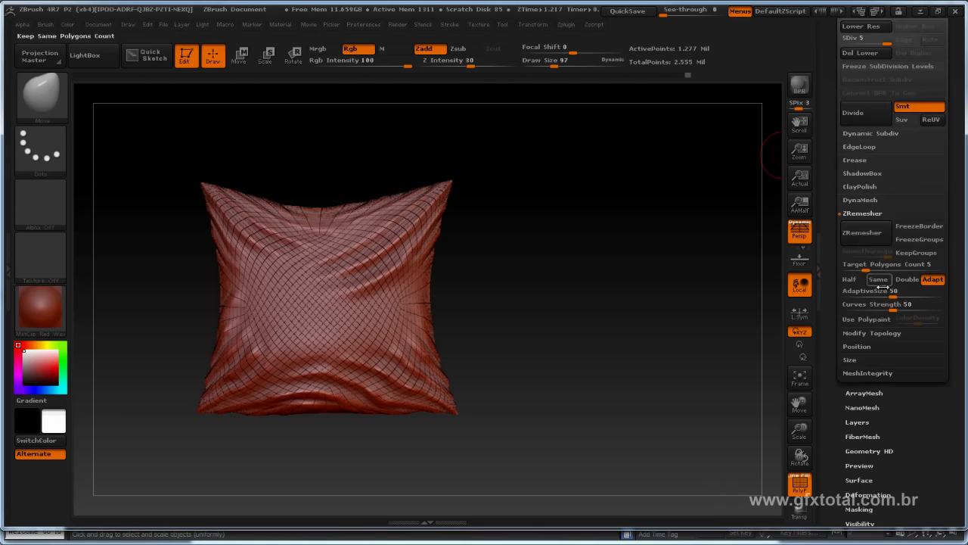
left_click_drag(829, 120, 822, 205)
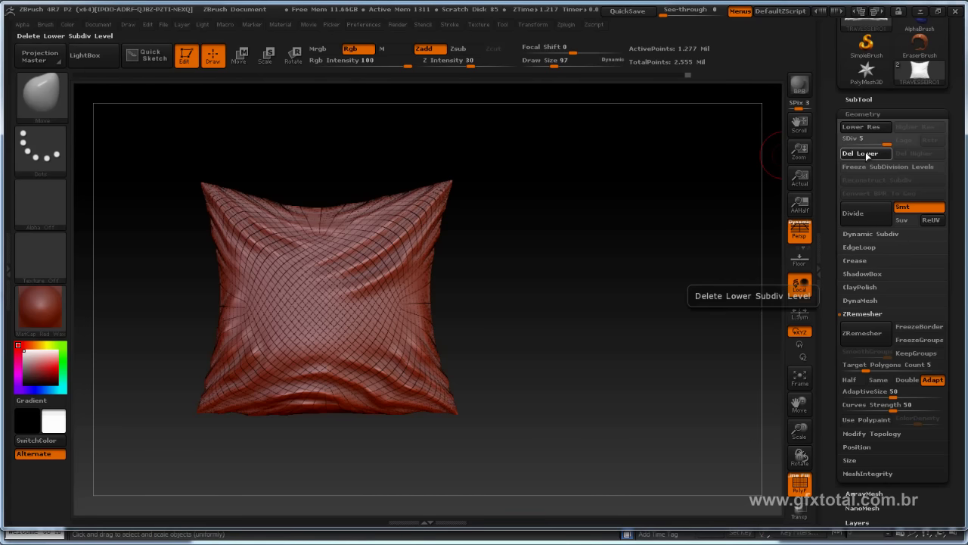
left_click(865, 156)
mouse_move(563, 264)
left_mouse_down()
mouse_move(511, 292)
mouse_move(702, 188)
mouse_move(732, 190)
mouse_move(692, 196)
mouse_move(701, 219)
mouse_move(741, 199)
mouse_move(742, 209)
mouse_move(713, 113)
mouse_move(700, 223)
mouse_move(727, 221)
left_mouse_up()
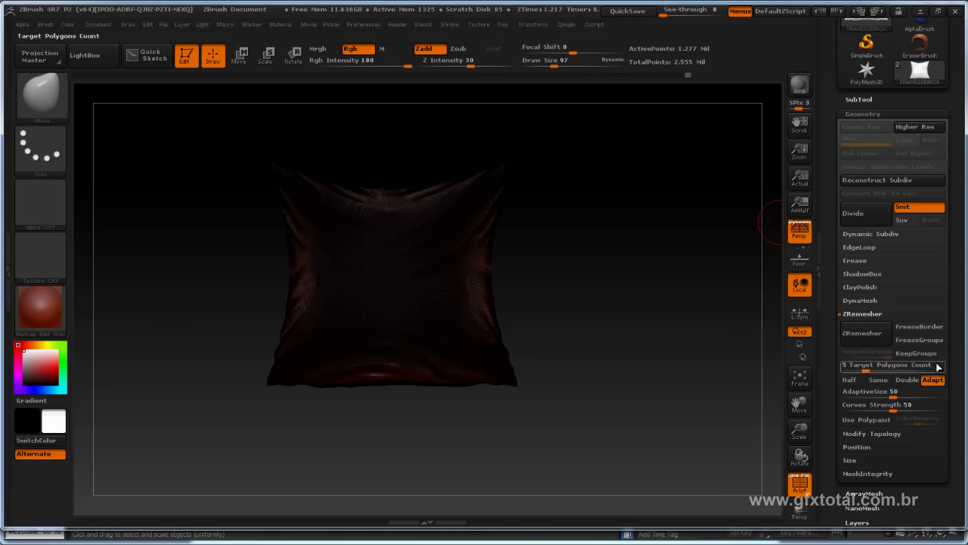
left_click(867, 312)
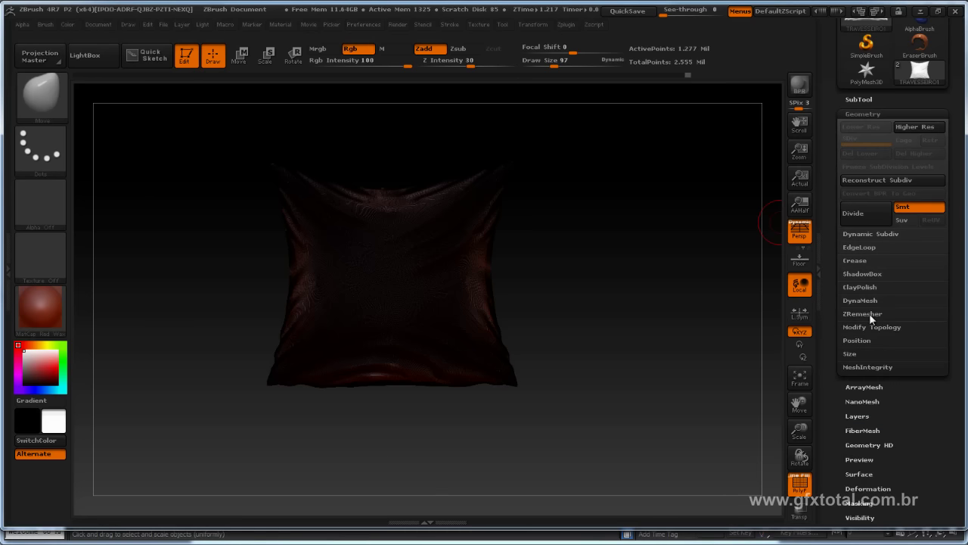
left_click(869, 314)
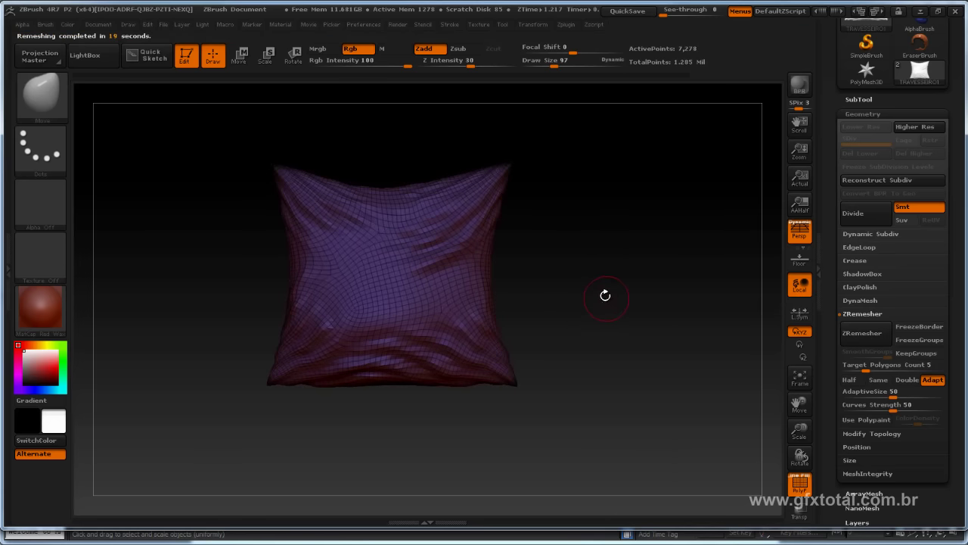
left_click_drag(604, 289, 626, 285)
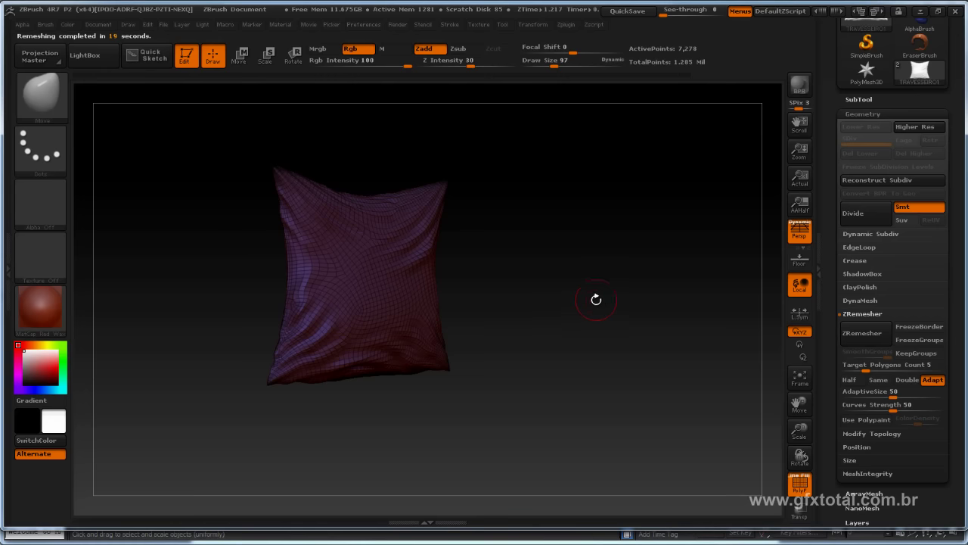
left_click_drag(596, 300, 555, 289)
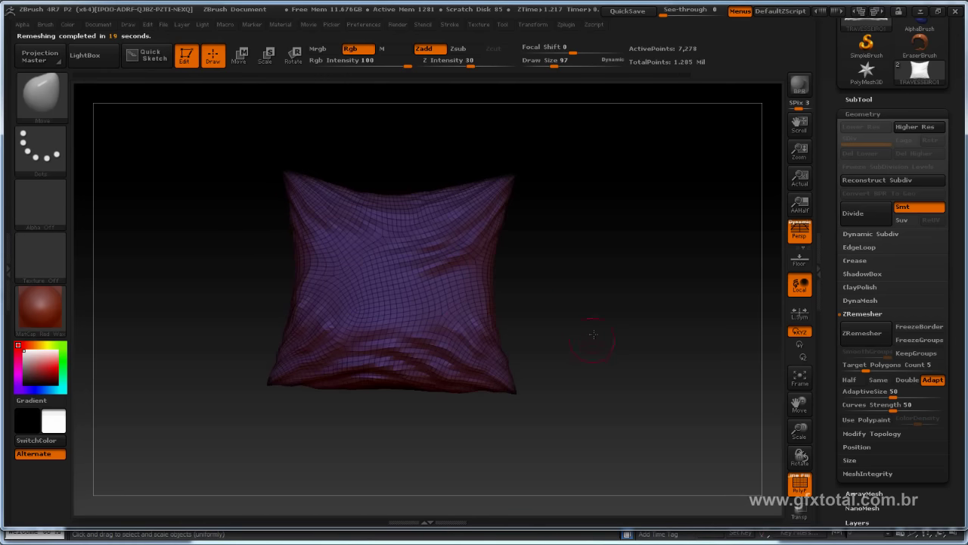
left_click_drag(593, 333, 380, 359)
mouse_move(555, 324)
left_mouse_down()
mouse_move(587, 274)
mouse_move(616, 404)
mouse_move(382, 401)
left_mouse_up()
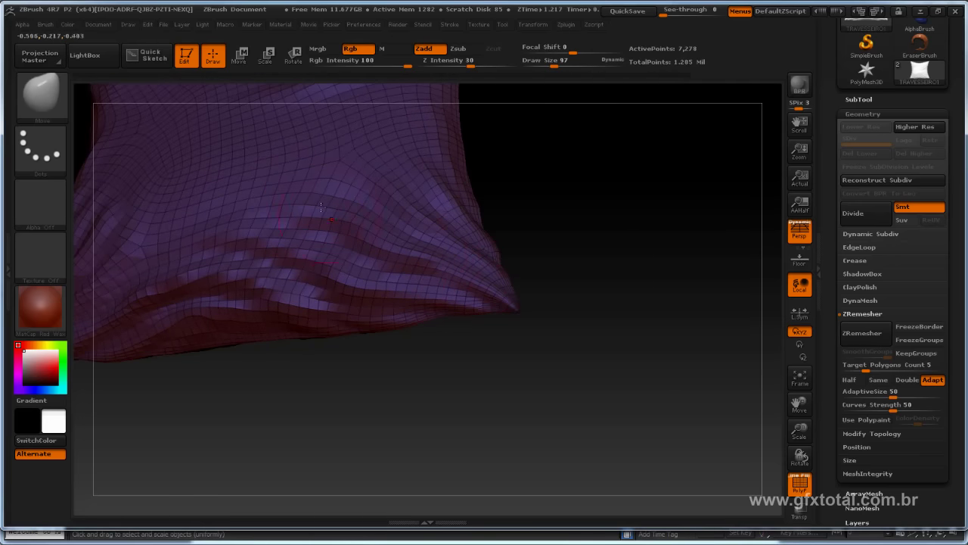
mouse_move(605, 287)
left_mouse_down()
mouse_move(605, 331)
mouse_move(592, 318)
mouse_move(640, 323)
mouse_move(606, 238)
mouse_move(469, 250)
mouse_move(416, 270)
mouse_move(378, 248)
left_mouse_up()
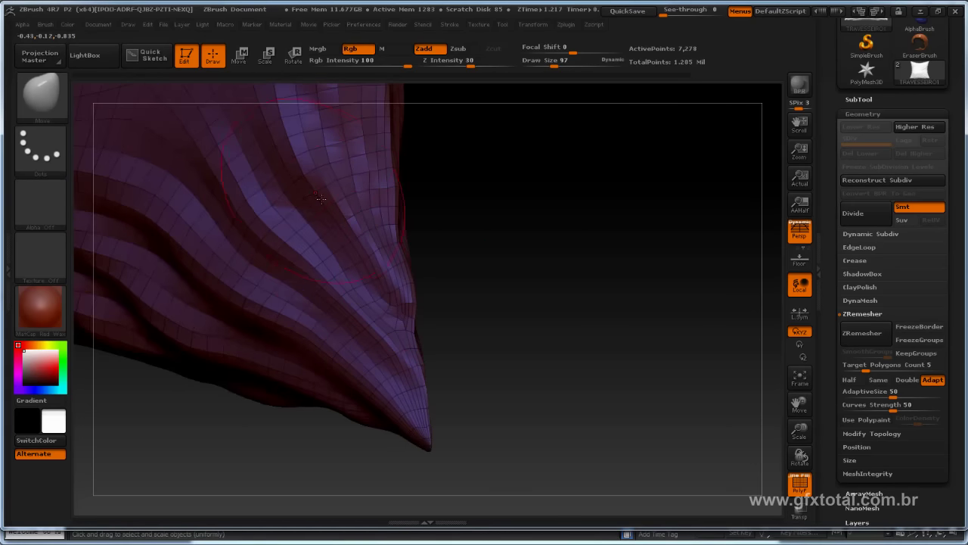
mouse_move(521, 291)
left_mouse_down("alt")
mouse_move(557, 286)
mouse_move(492, 256)
left_mouse_up("alt")
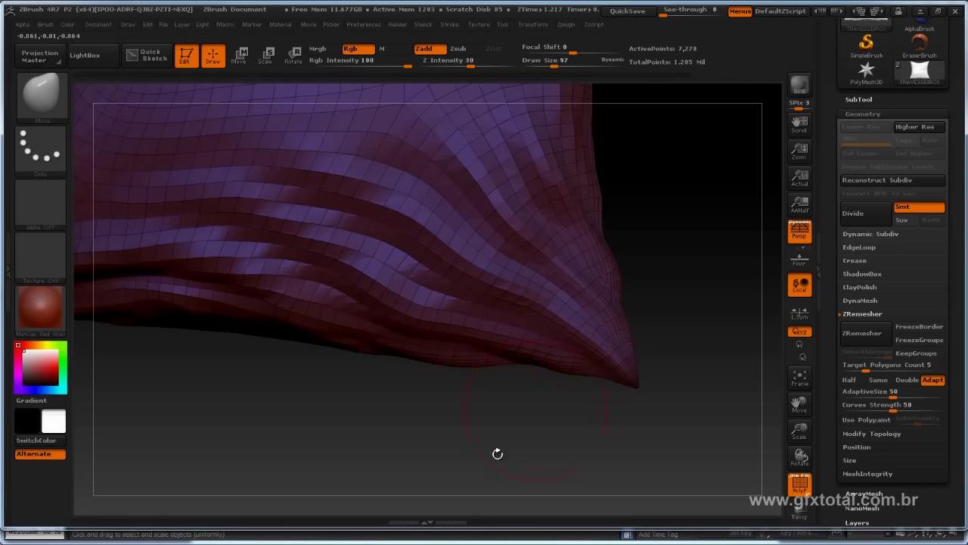
mouse_move(497, 453)
left_mouse_down()
mouse_move(445, 278)
mouse_move(642, 363)
left_mouse_up()
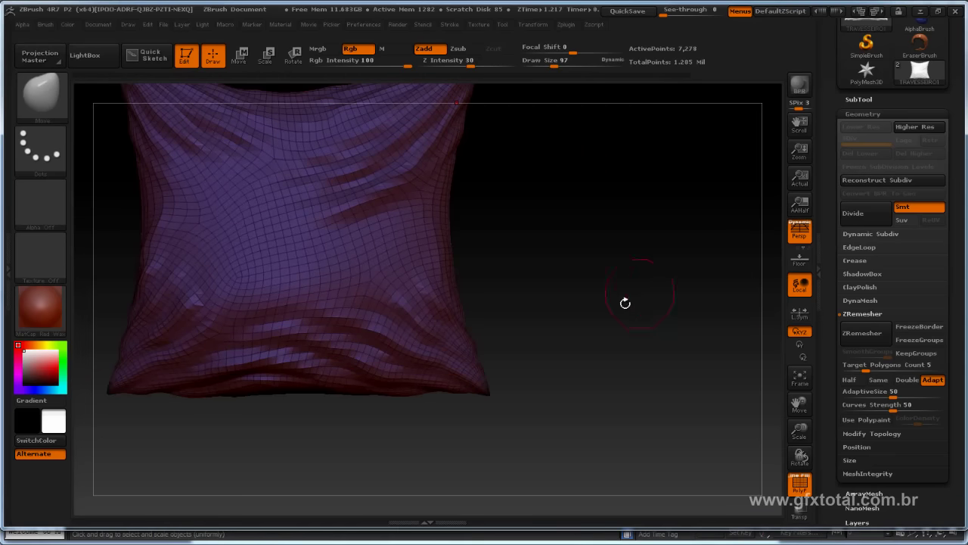
mouse_move(625, 303)
left_mouse_down("alt")
mouse_move(551, 269)
mouse_move(614, 265)
left_mouse_up("alt")
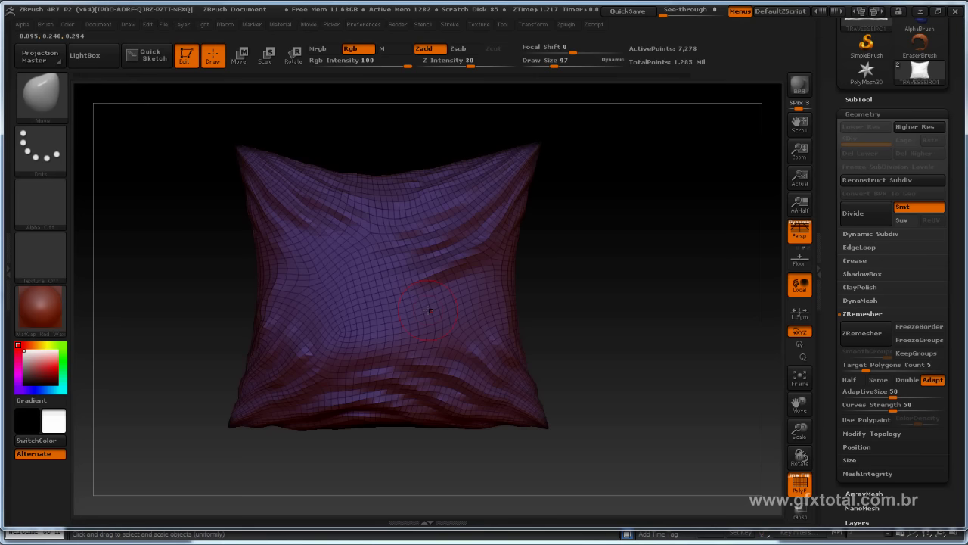
left_click(863, 114)
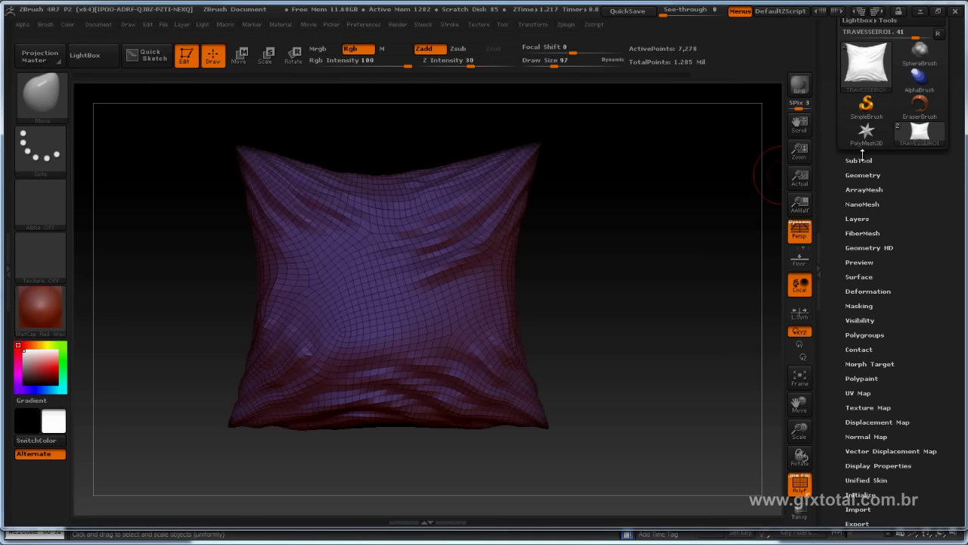
Save the remeshed pillow as TRAVESSEIRO RETOPO.obj in the TRAVESSEIRO folder
left_click_drag(906, 198, 888, 298)
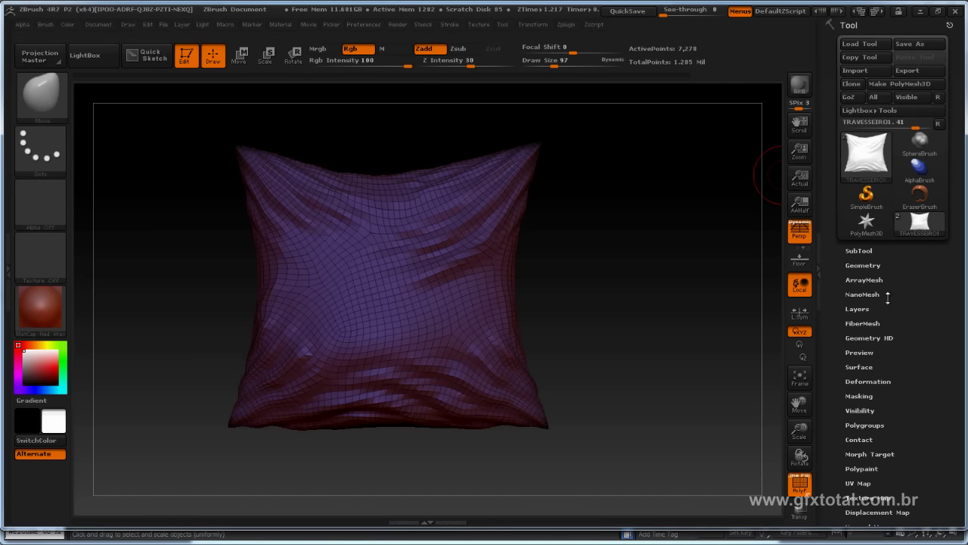
left_click(915, 71)
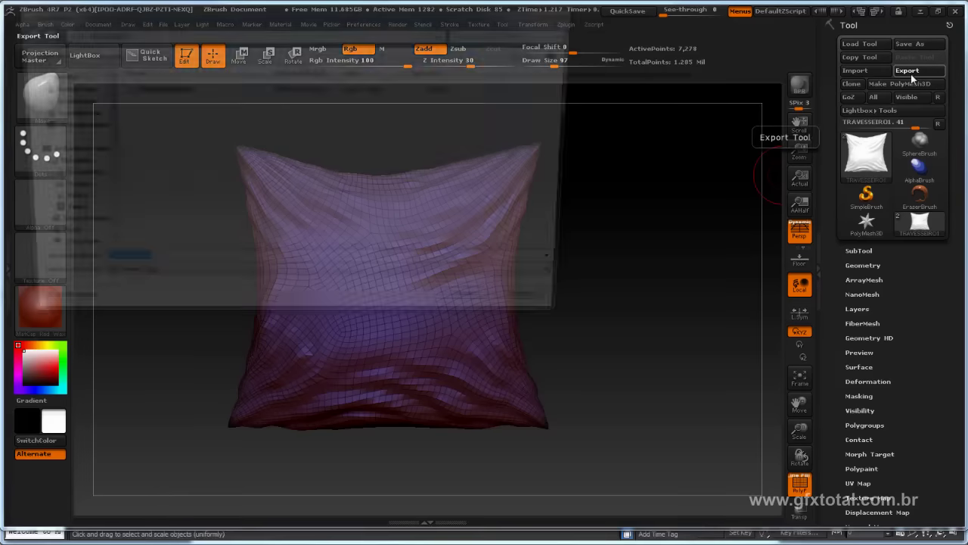
left_click(168, 266)
type("TRAVESSEIRO RETOPO")
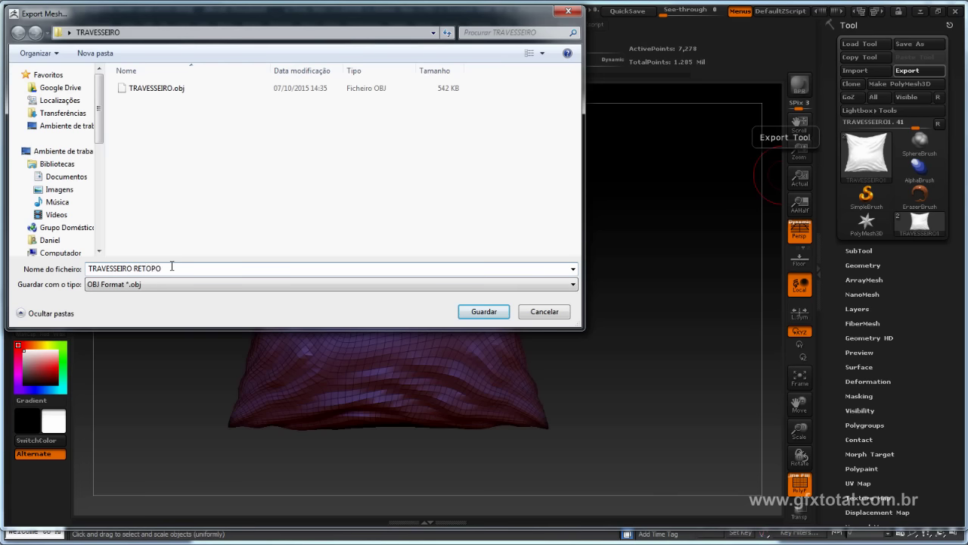
left_click(492, 312)
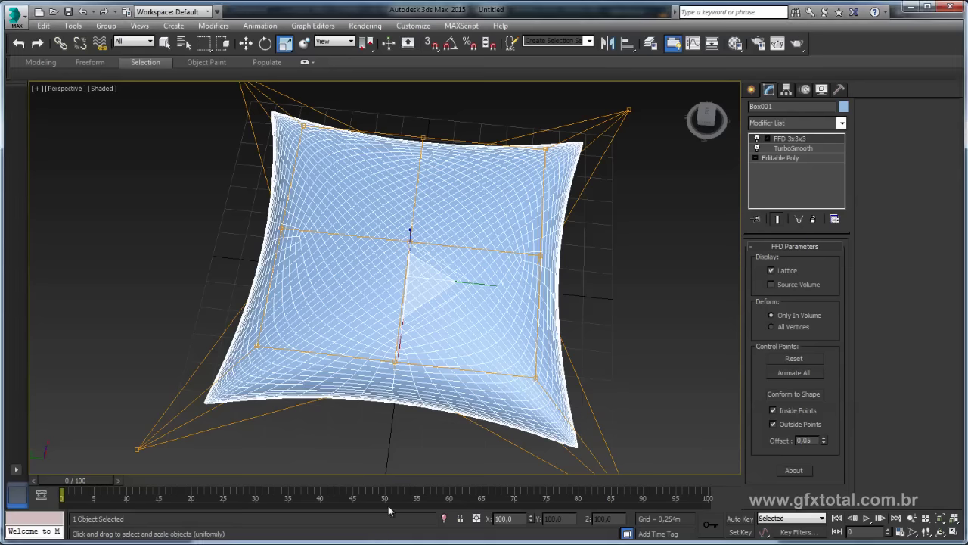
Import TRAVESSEIRO RETOPO.OBJ as a single Editable Poly mesh without materials
left_click(15, 15)
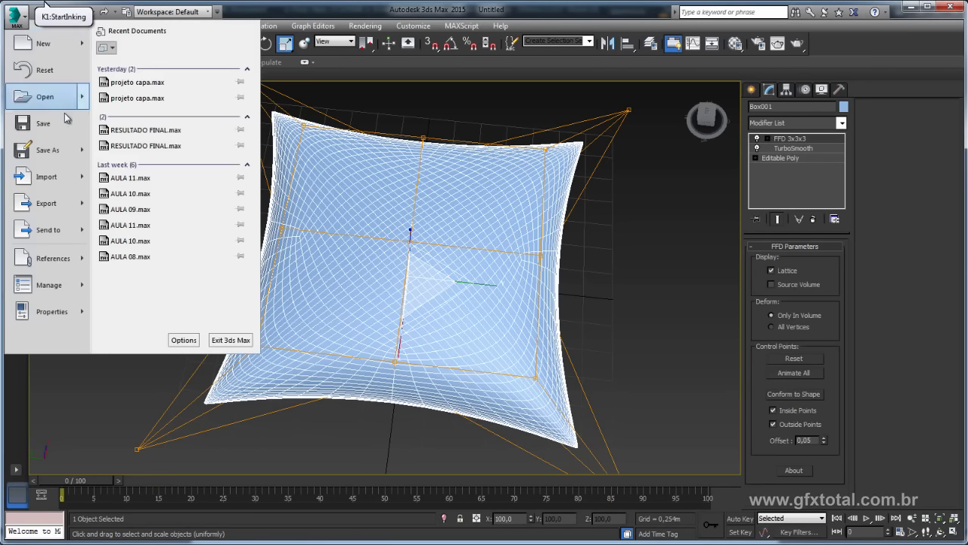
left_click(67, 183)
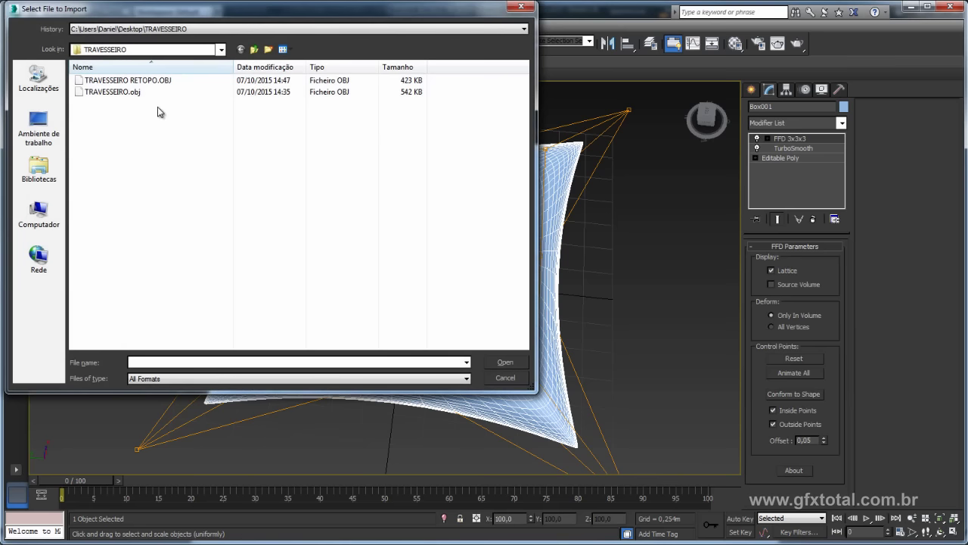
left_click(140, 81)
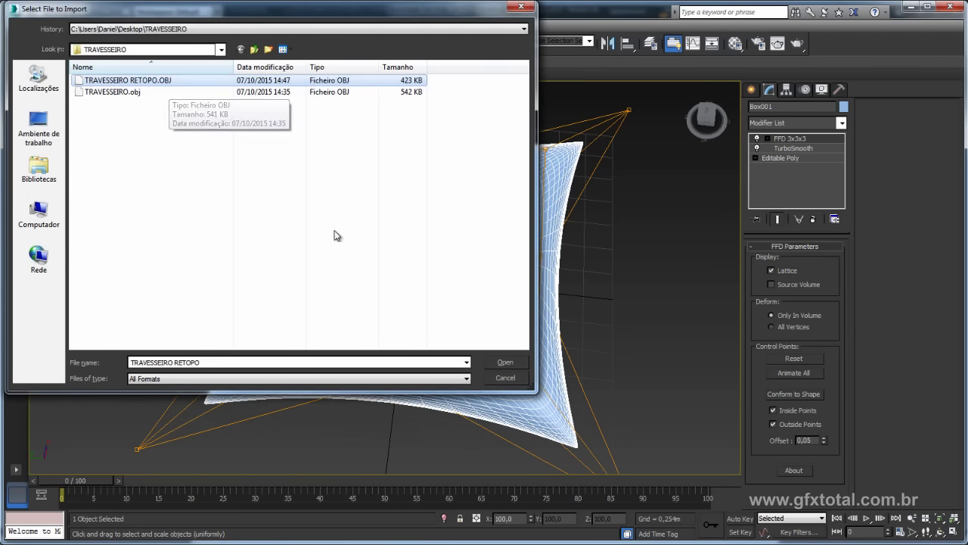
left_click(506, 363)
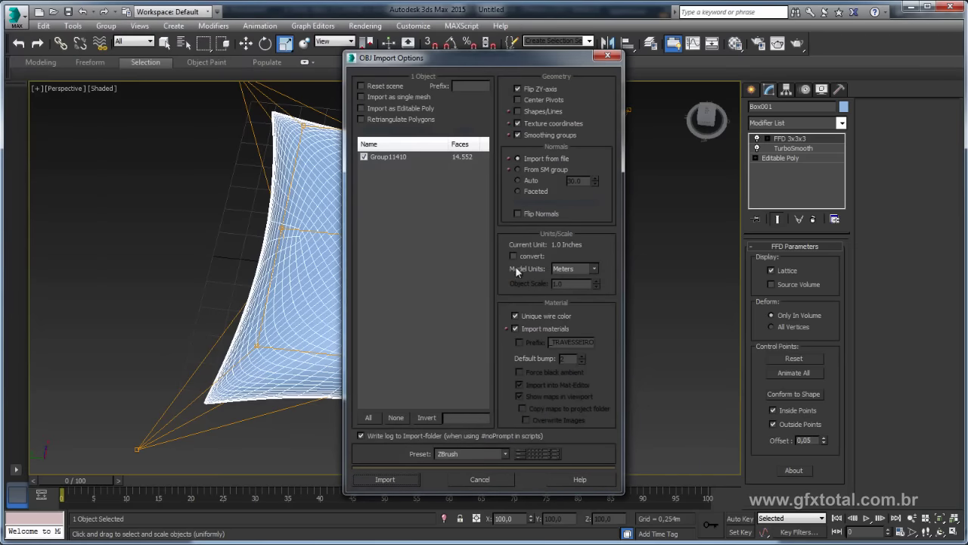
left_click_drag(410, 57, 361, 61)
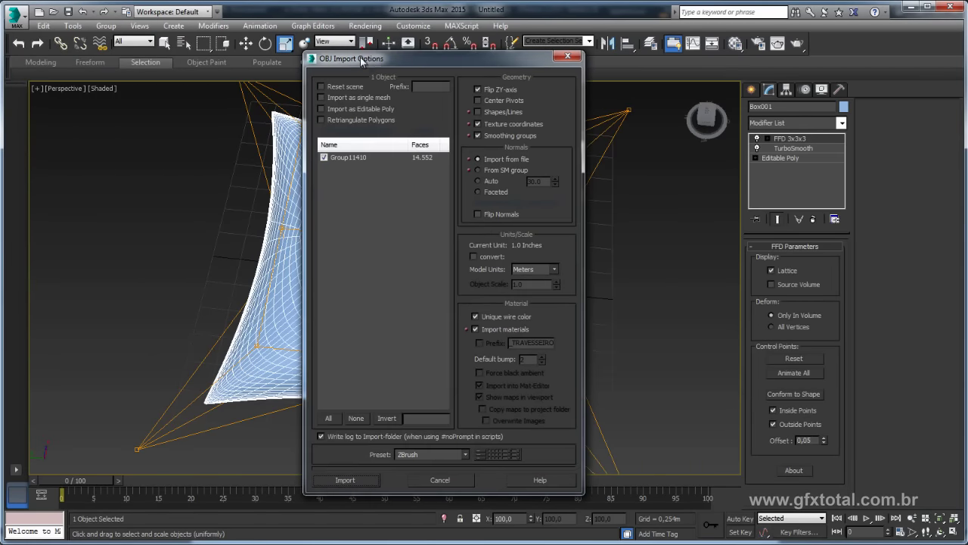
left_click(340, 97)
Finish the import and move the green pillow to the right of the blue pillow
left_click(349, 481)
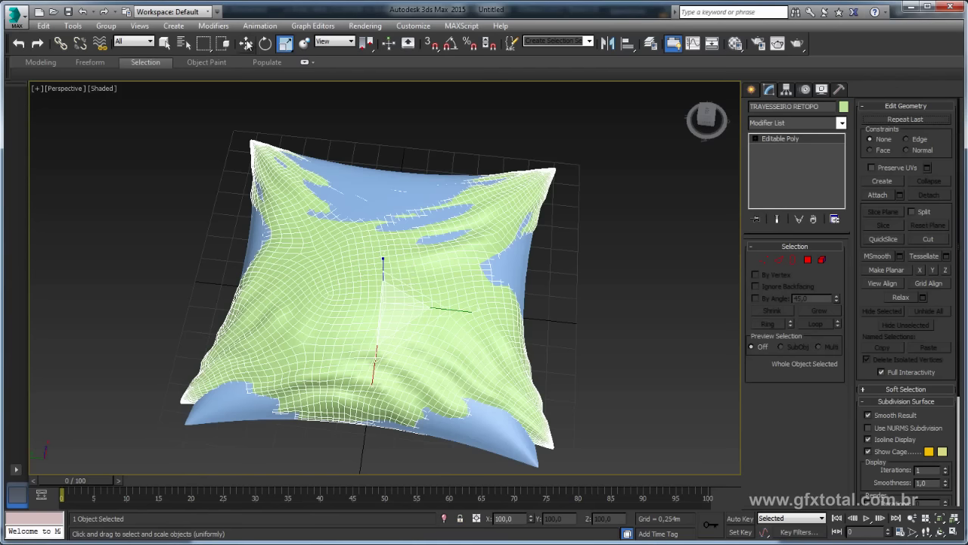
key("w")
left_click_drag(471, 324, 706, 401)
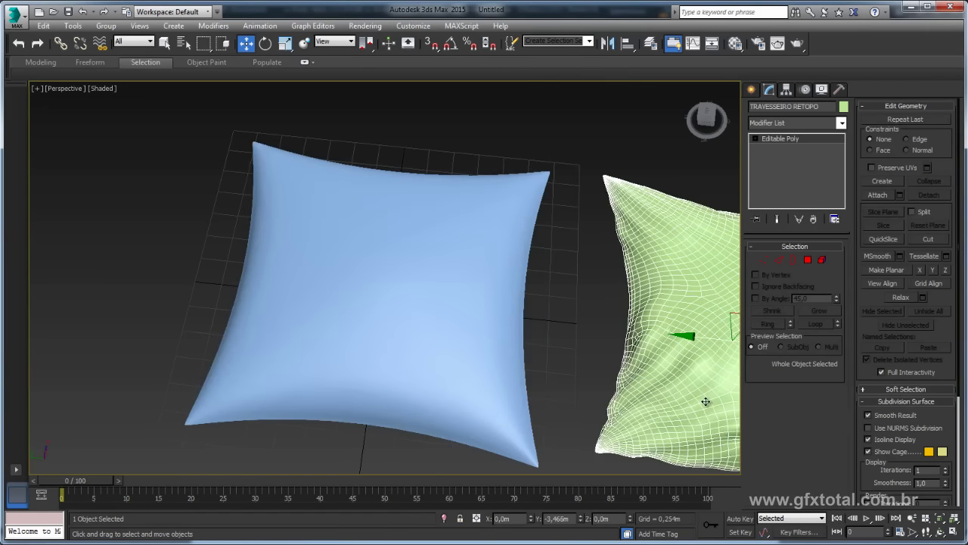
left_click(562, 379)
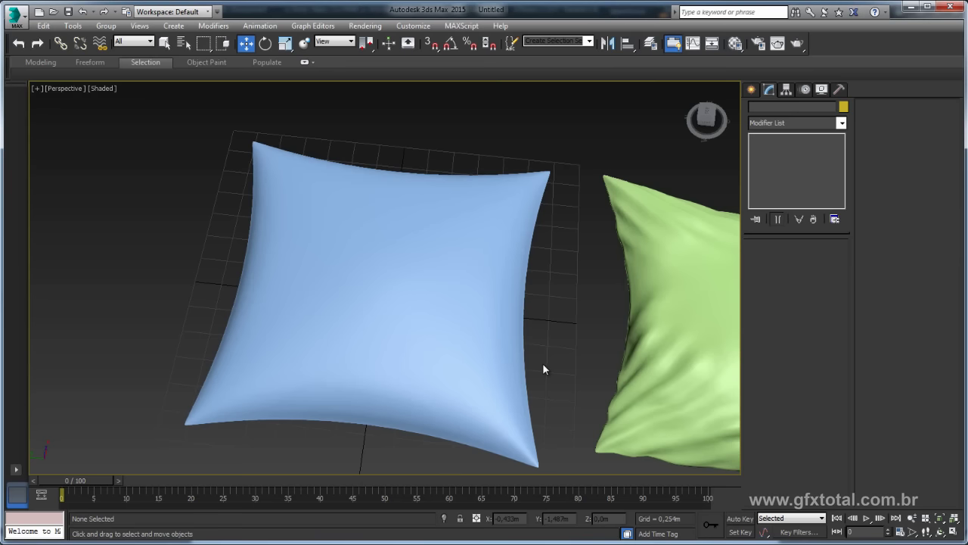
mouse_move(410, 261)
middle_mouse_down("alt")
mouse_move(346, 216)
mouse_move(360, 241)
mouse_move(320, 277)
mouse_move(383, 262)
mouse_move(727, 80)
middle_mouse_up("alt")
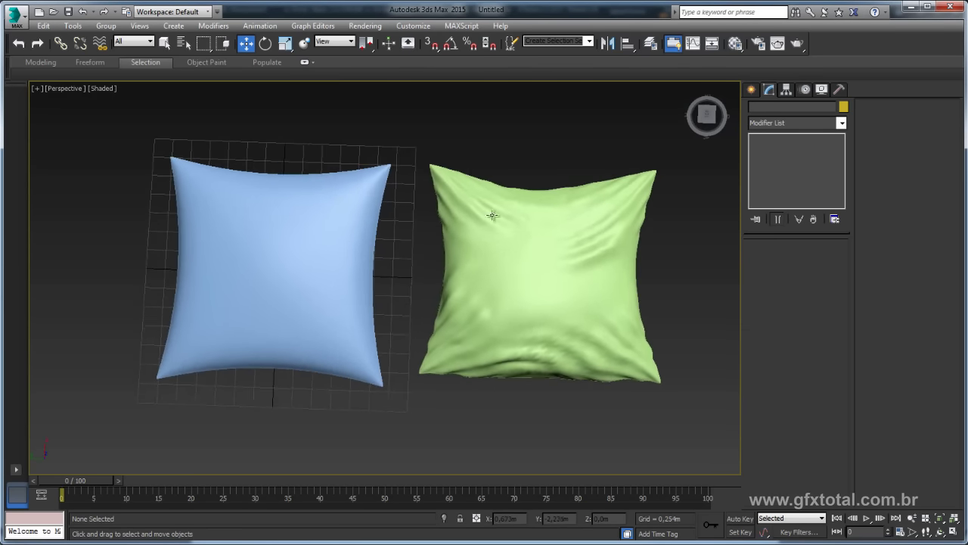
Render both pillows from the perspective view and minimize the render window
left_click(795, 45)
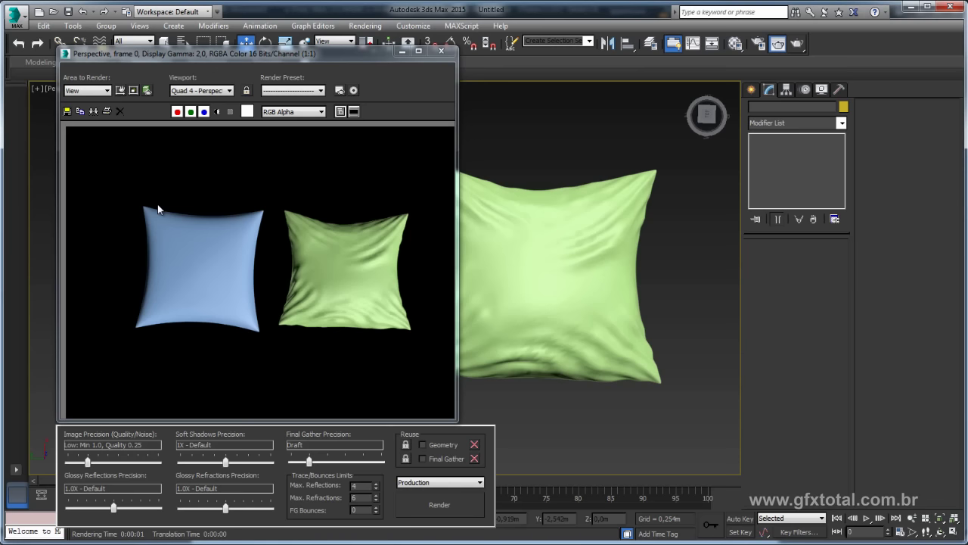
mouse_move(562, 231)
left_mouse_down()
mouse_move(584, 242)
mouse_move(534, 238)
left_mouse_up()
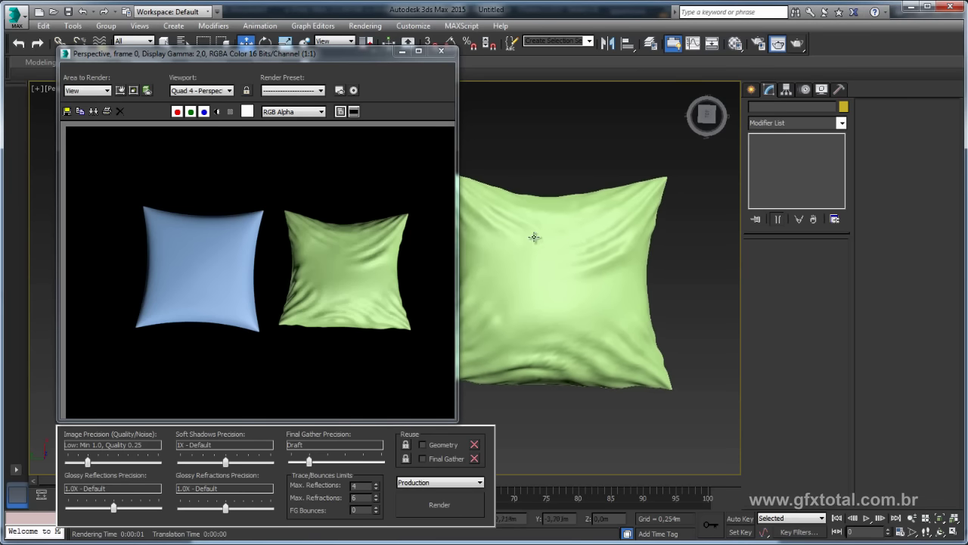
left_click(403, 53)
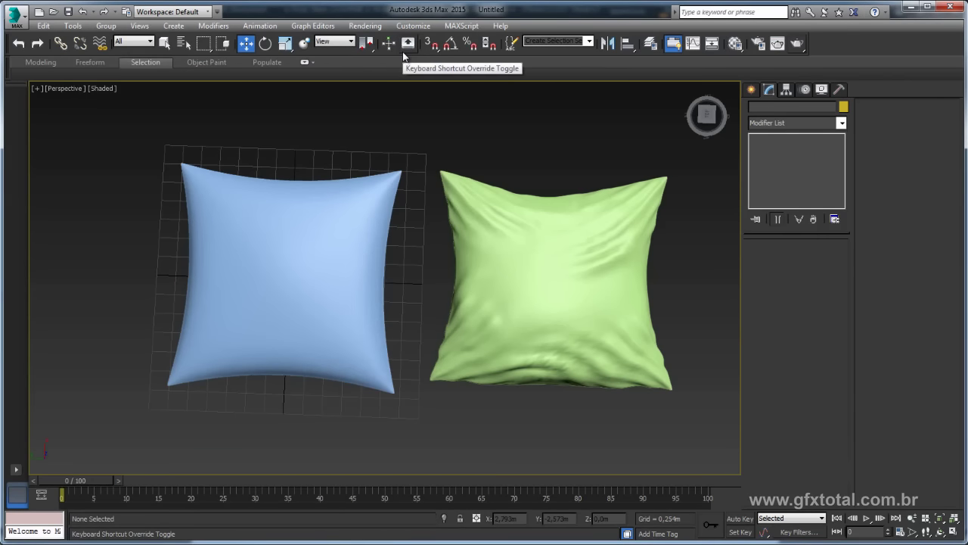
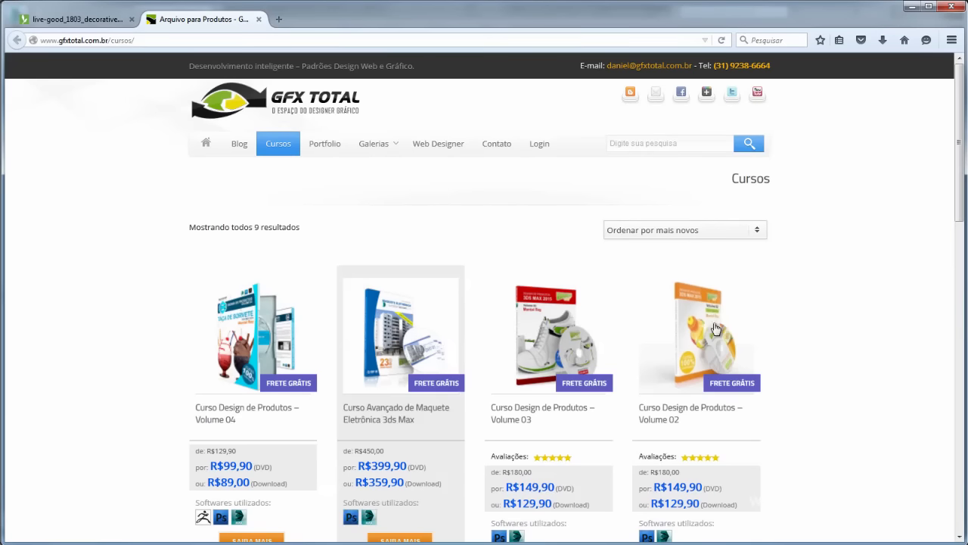
scroll(867, 242, "down", 3)
scroll(871, 238, "down", 3)
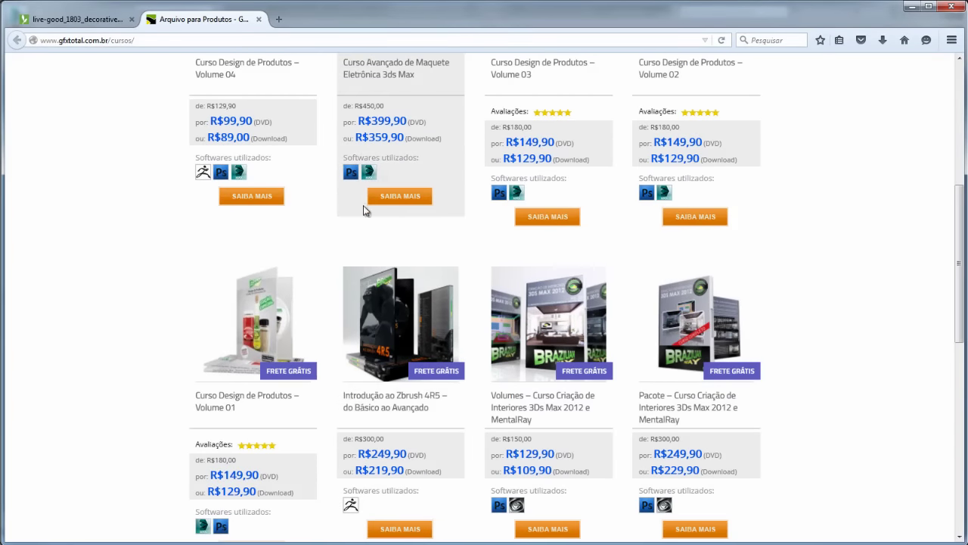
scroll(458, 341, "up", 6)
scroll(863, 337, "down", 1)
scroll(863, 331, "down", 5)
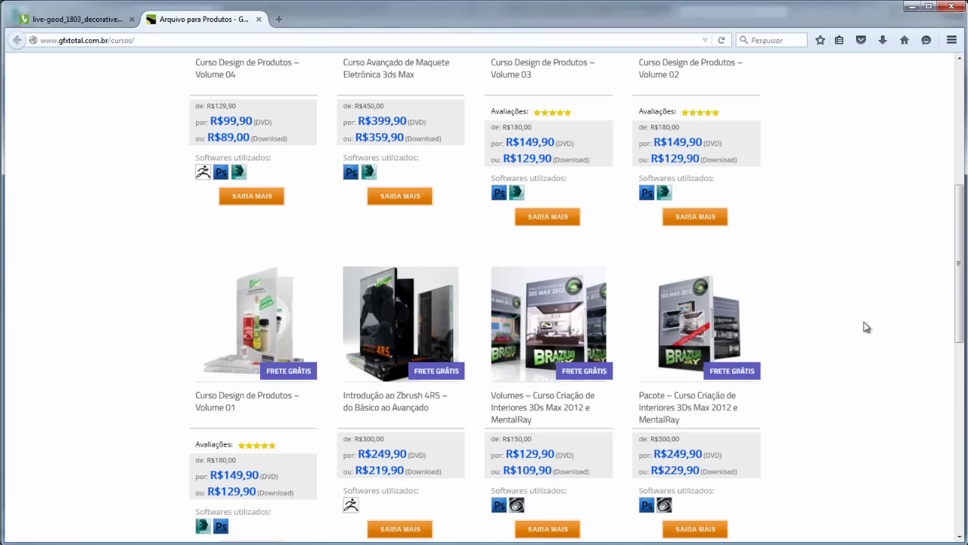
scroll(560, 205, "up", 6)
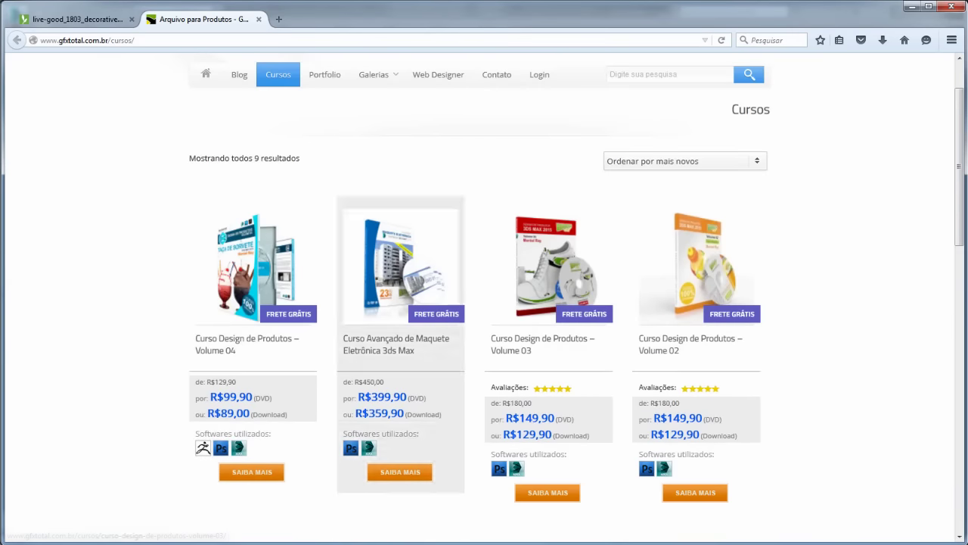